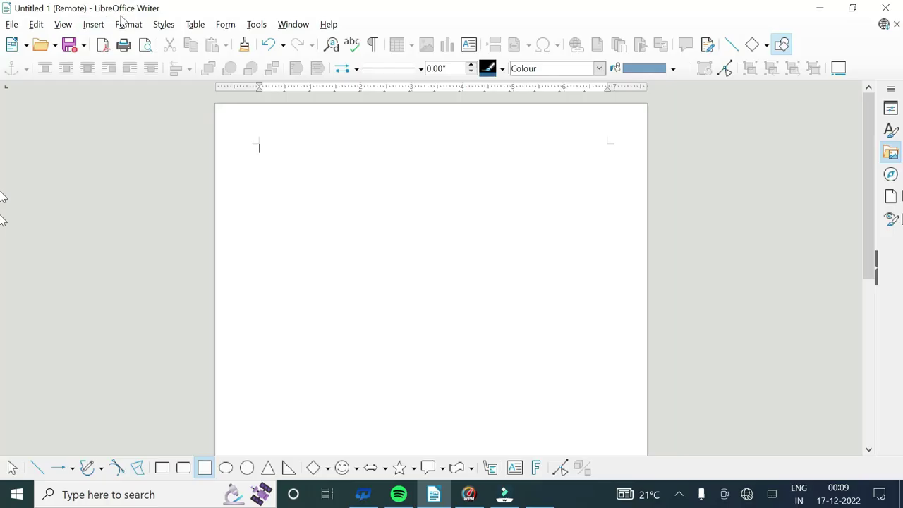
Draw a large rectangle over most of the page and widen it slightly on both sides
click(164, 470)
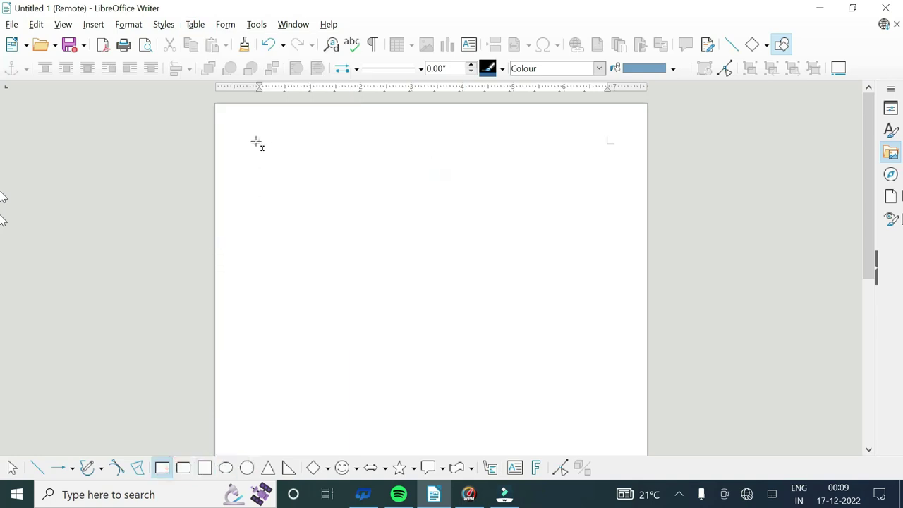
drag(252, 124, 625, 425)
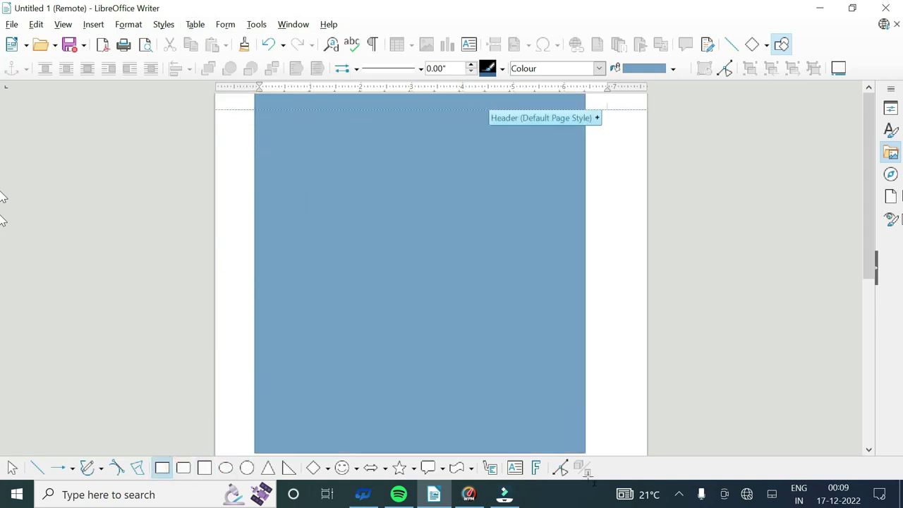
drag(627, 426, 614, 425)
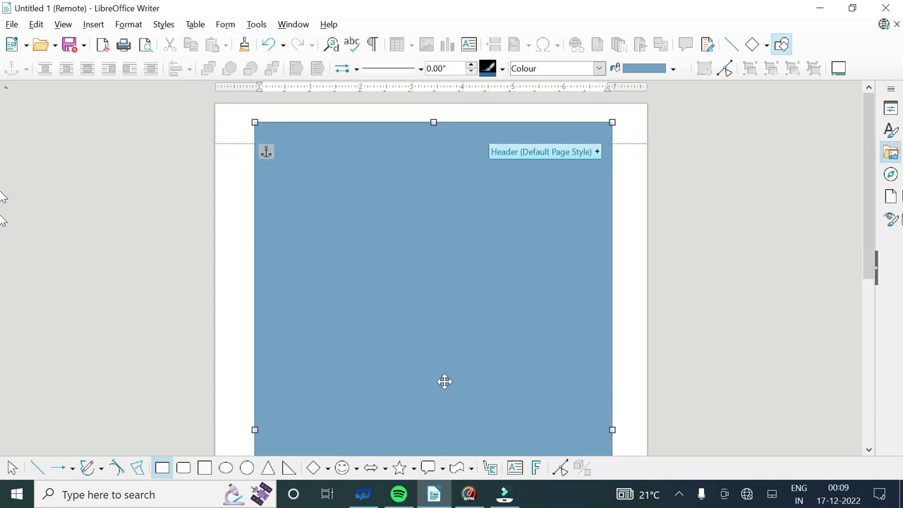
drag(255, 432, 247, 429)
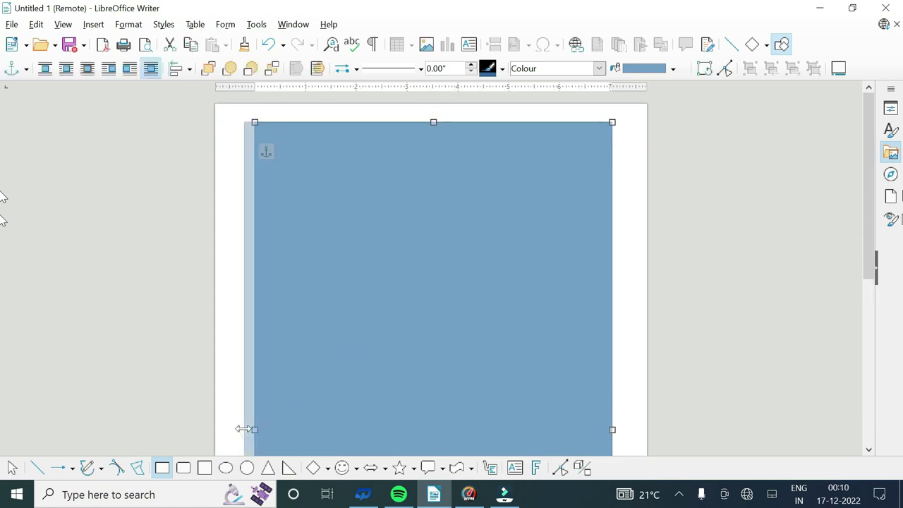
drag(610, 432, 621, 430)
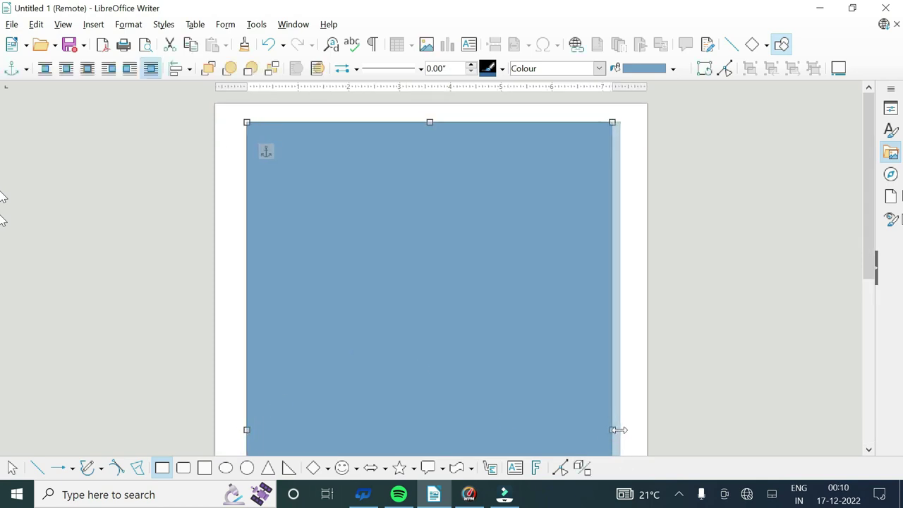
Mix a custom yellow-green fill colour (hex 95aa32) for the rectangle
click(673, 68)
click(636, 263)
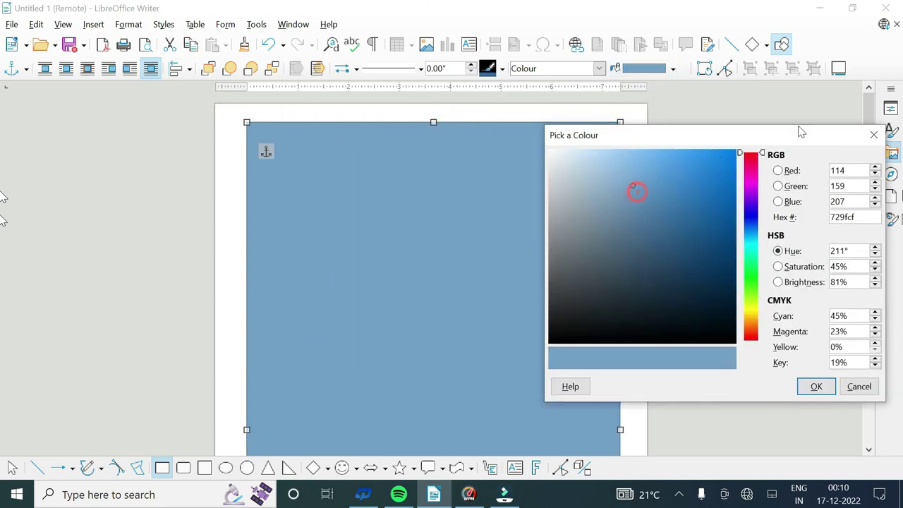
click(754, 310)
drag(759, 312, 764, 305)
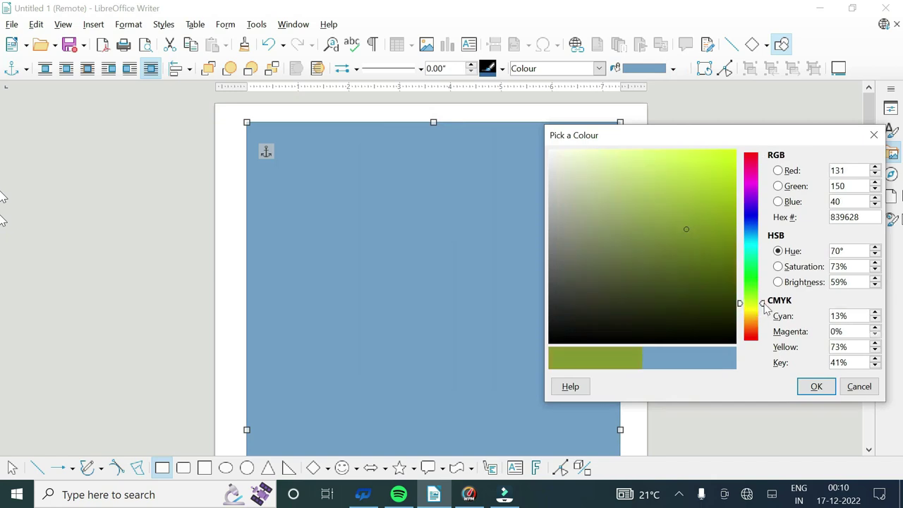
mouse_move(663, 278)
mouse_down()
mouse_move(726, 144)
mouse_move(681, 217)
mouse_up()
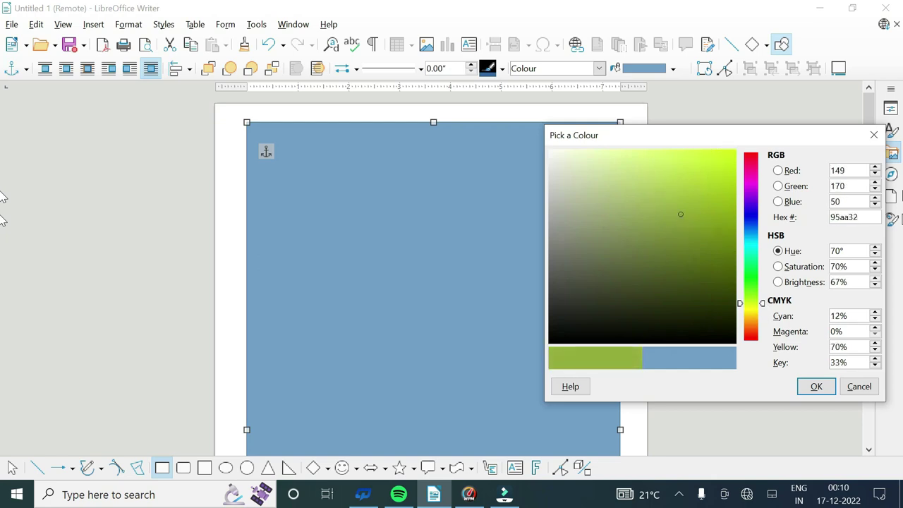
click(679, 495)
right_click(634, 442)
click(698, 459)
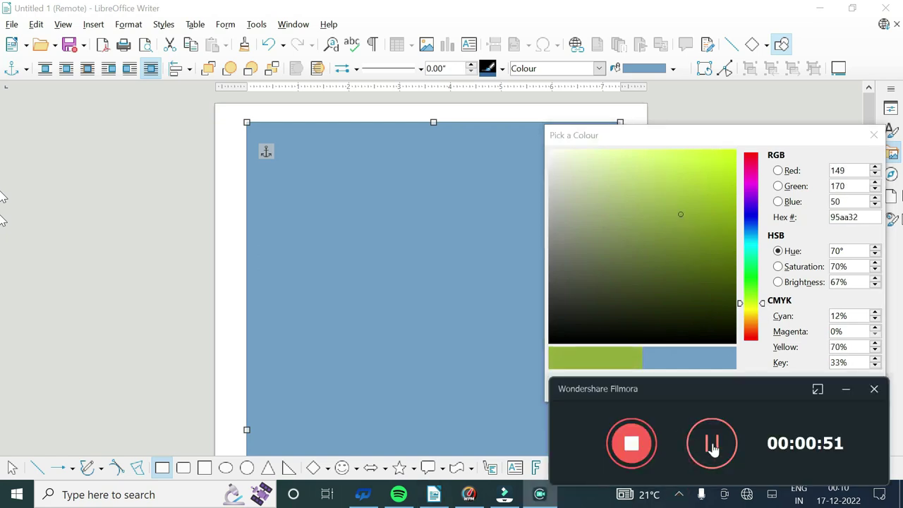
Fill the rectangle with a recently used pale yellow-green colour
click(12, 468)
click(673, 71)
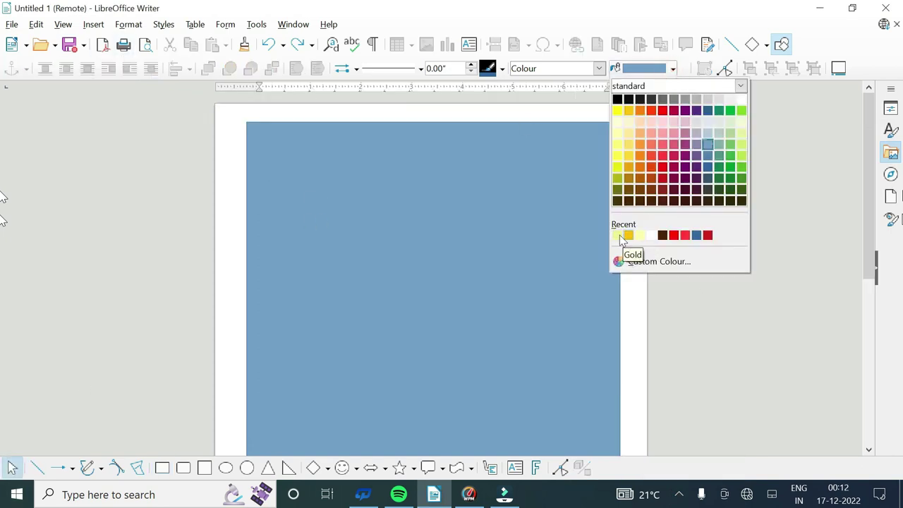
click(617, 233)
click(534, 247)
click(672, 71)
click(625, 236)
Apply a recently used colour to the rectangle's outline
click(502, 231)
click(502, 69)
click(777, 183)
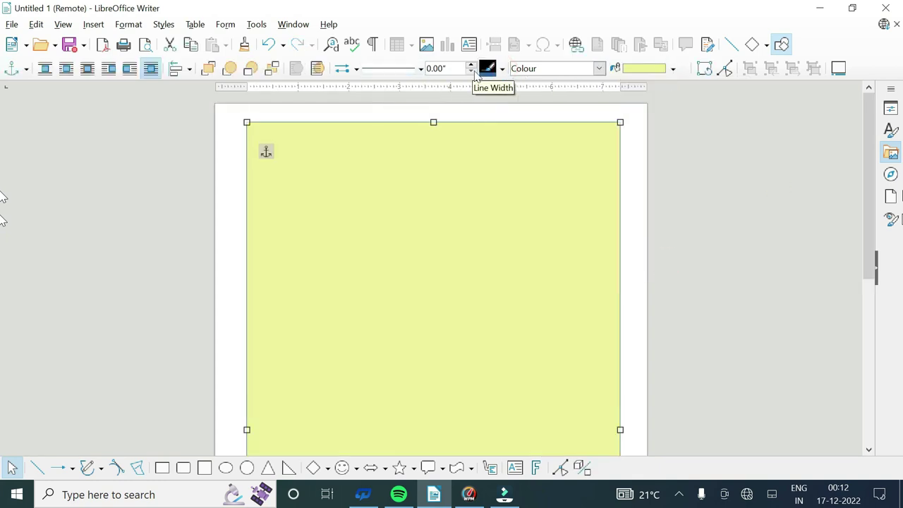
click(502, 68)
click(489, 251)
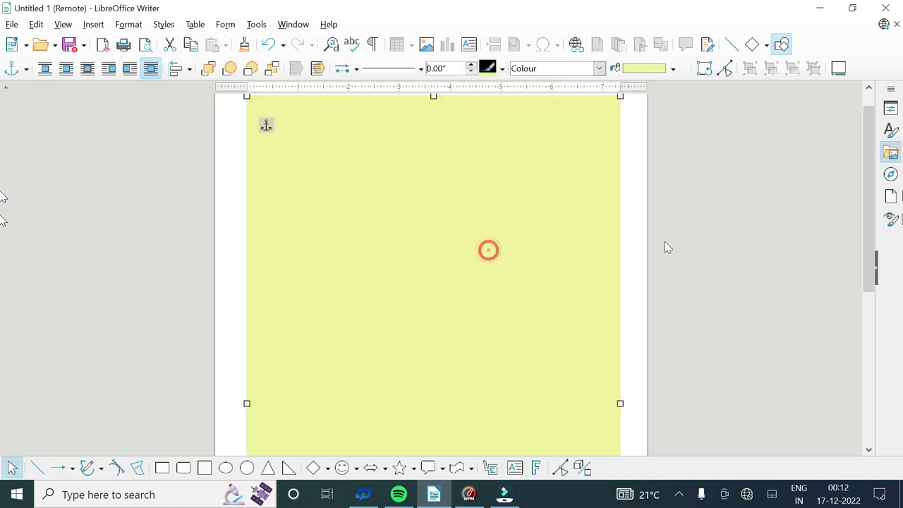
click(633, 254)
Move the rectangle to the page corner and stretch it nearly to the right edge
click(337, 196)
drag(341, 198, 328, 193)
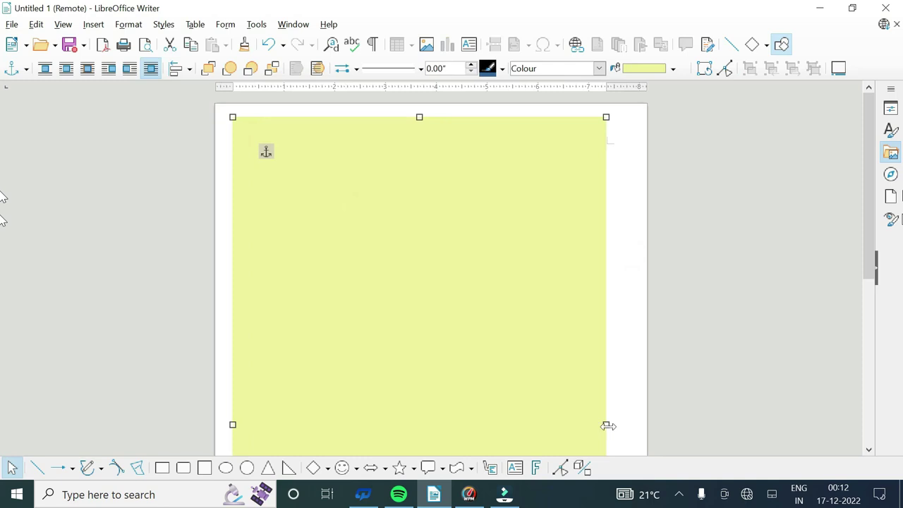
drag(609, 427, 629, 426)
click(741, 324)
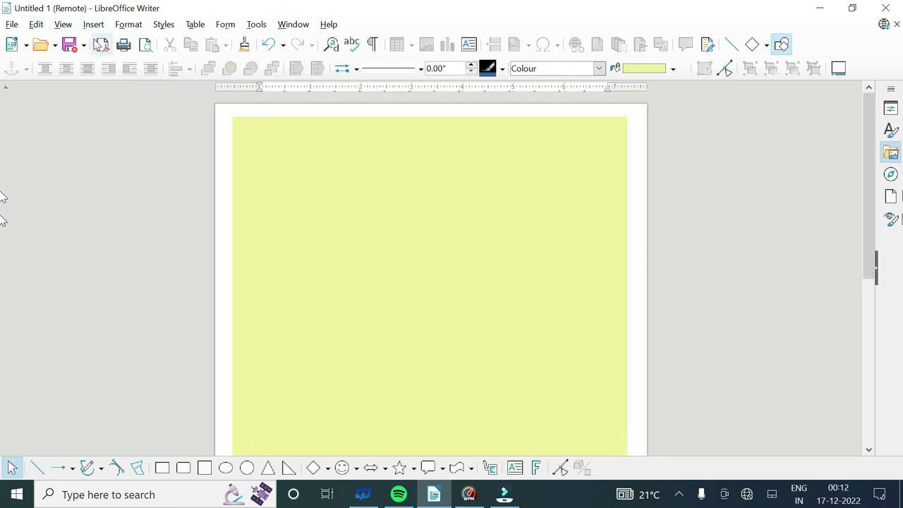
click(162, 468)
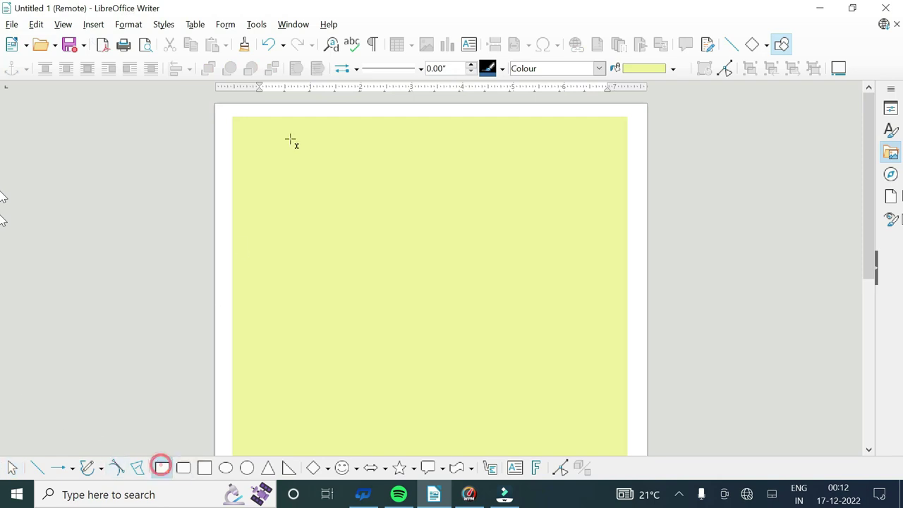
Draw an inset rectangle with a 0.02" red outline as a border inside the background
mouse_move(254, 135)
mouse_down()
mouse_move(611, 401)
mouse_move(605, 396)
mouse_up()
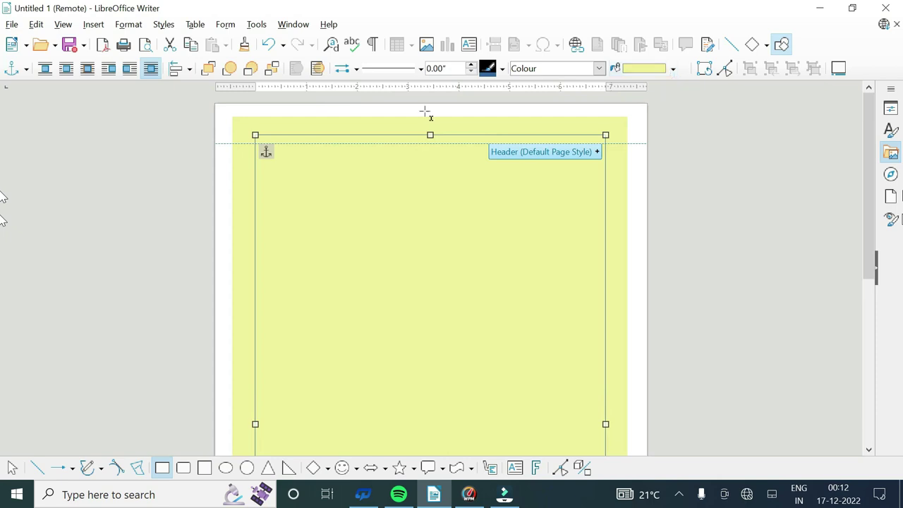
click(471, 65)
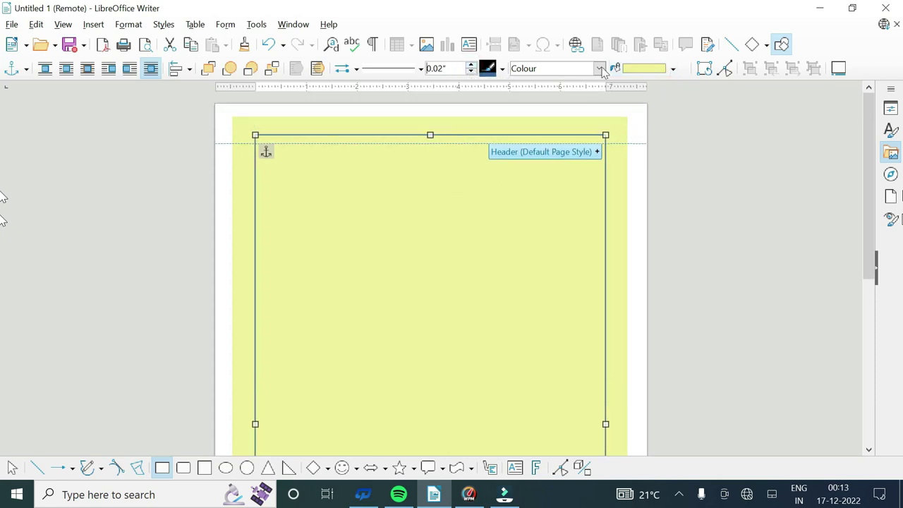
click(502, 69)
click(534, 132)
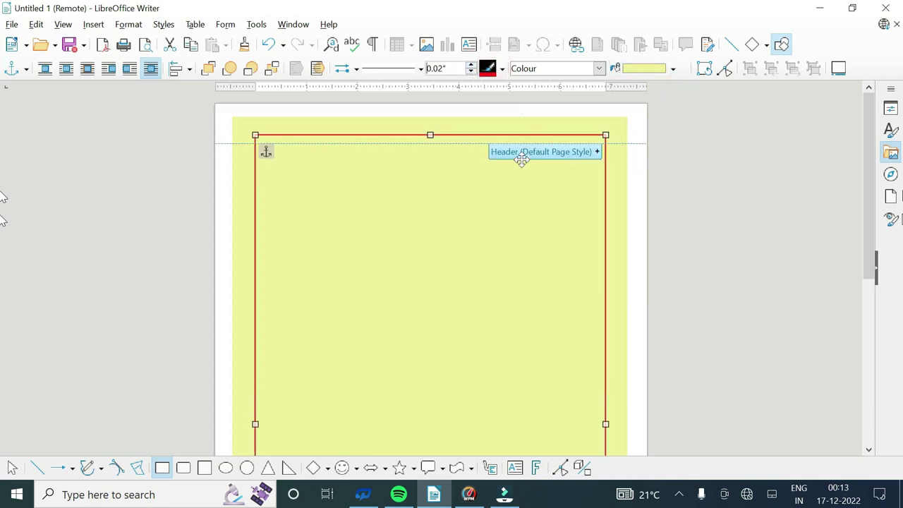
click(762, 186)
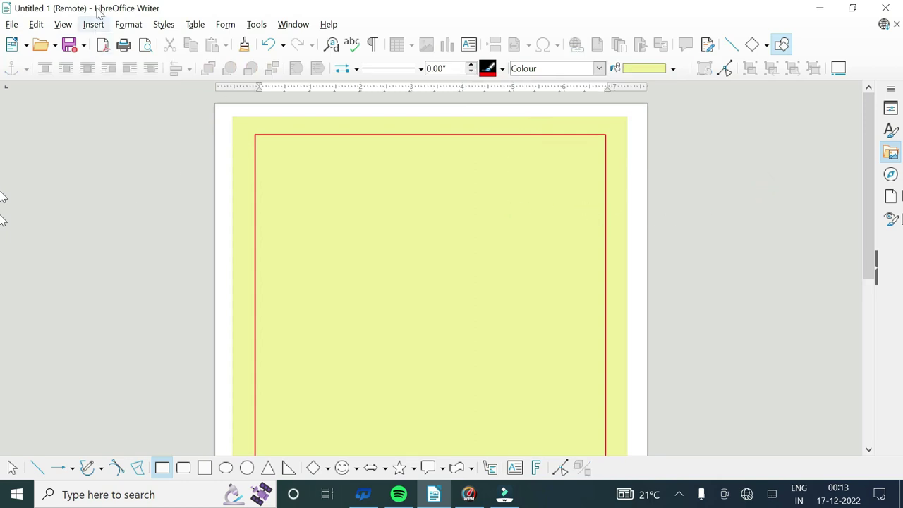
click(95, 24)
click(114, 178)
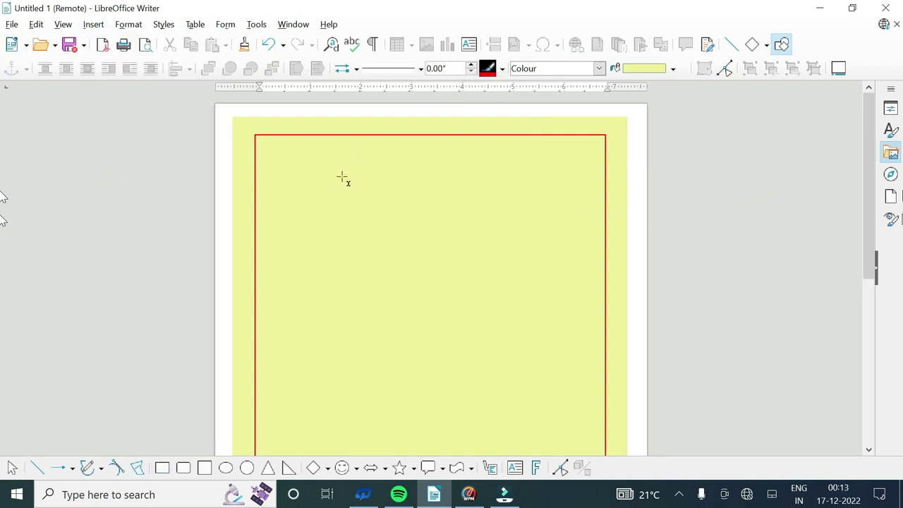
Draw a text box at the top of the border and type the invocation in Kruti Dev 011
drag(365, 161, 498, 191)
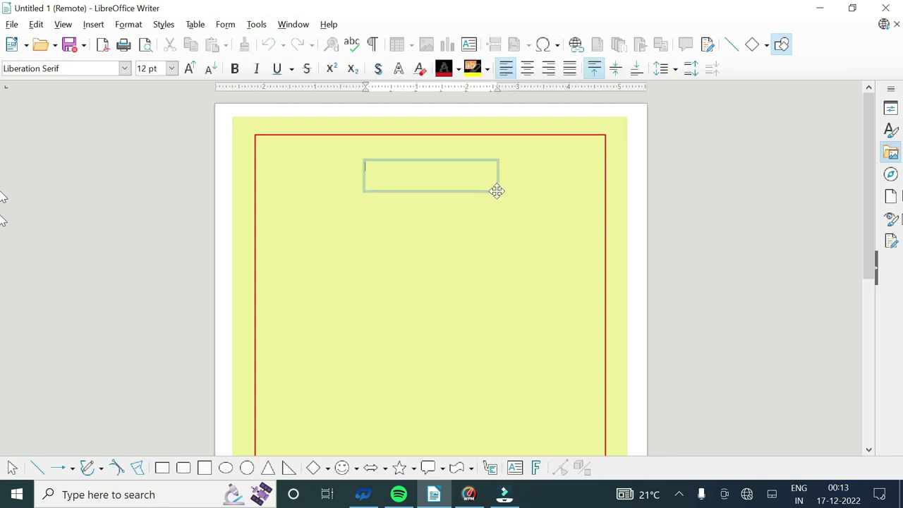
click(125, 68)
scroll(125, 72, up, 5)
scroll(71, 180, up, 3)
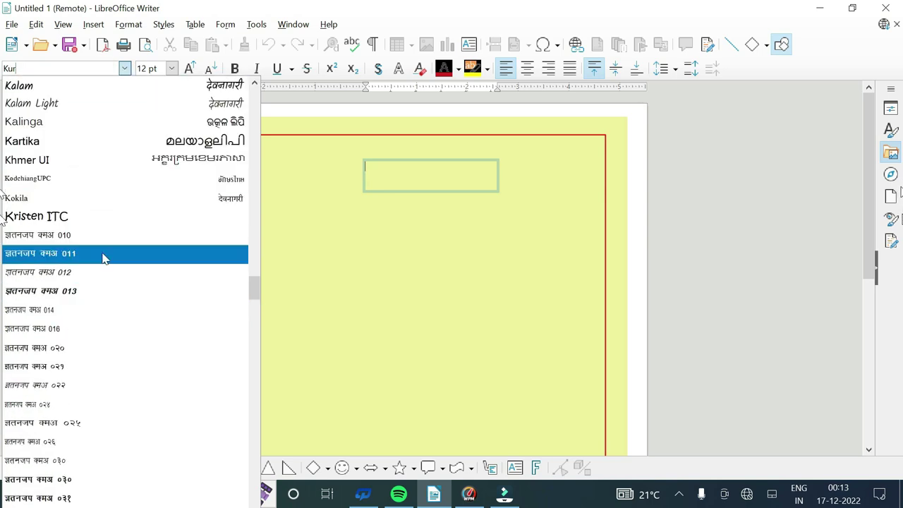
click(102, 255)
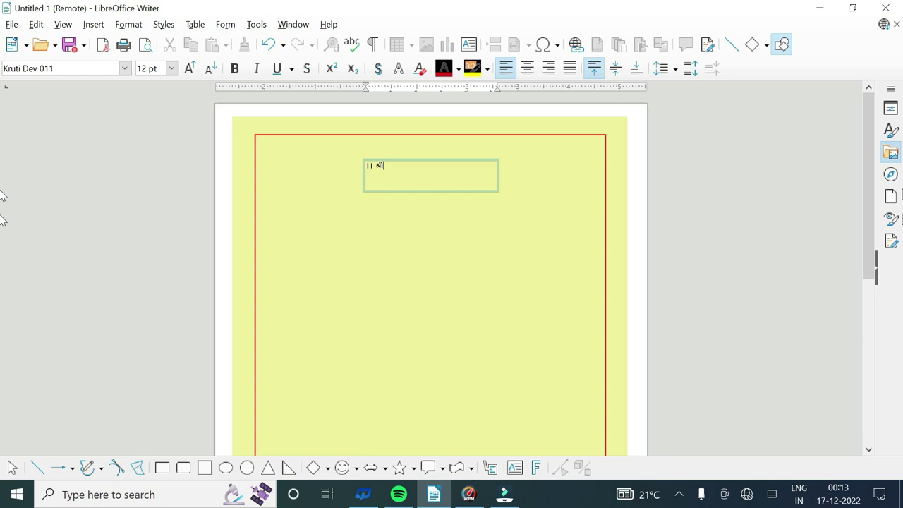
key(BackSpace)
text(x)
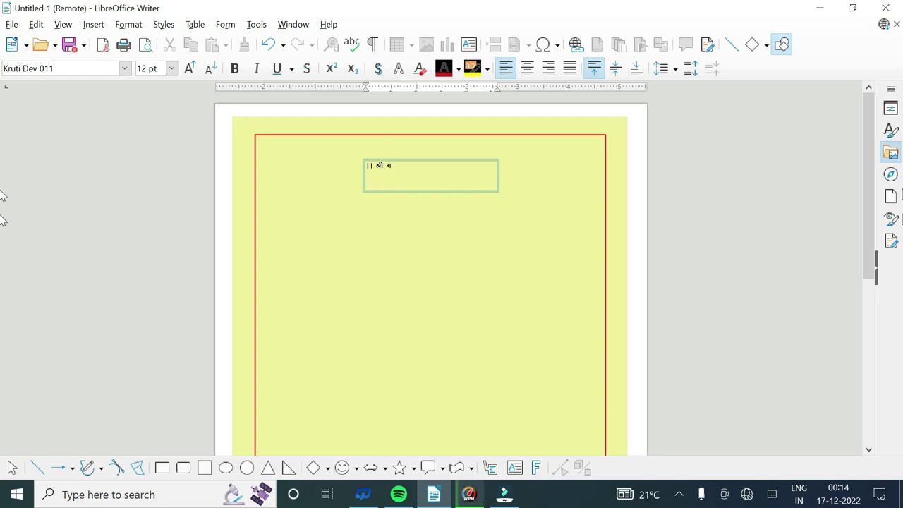
text(s)
text(k)
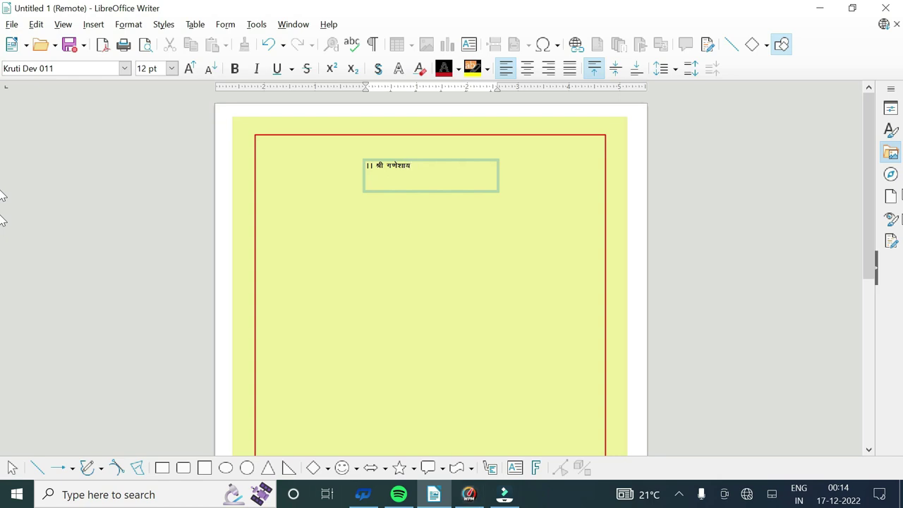
text(ue)
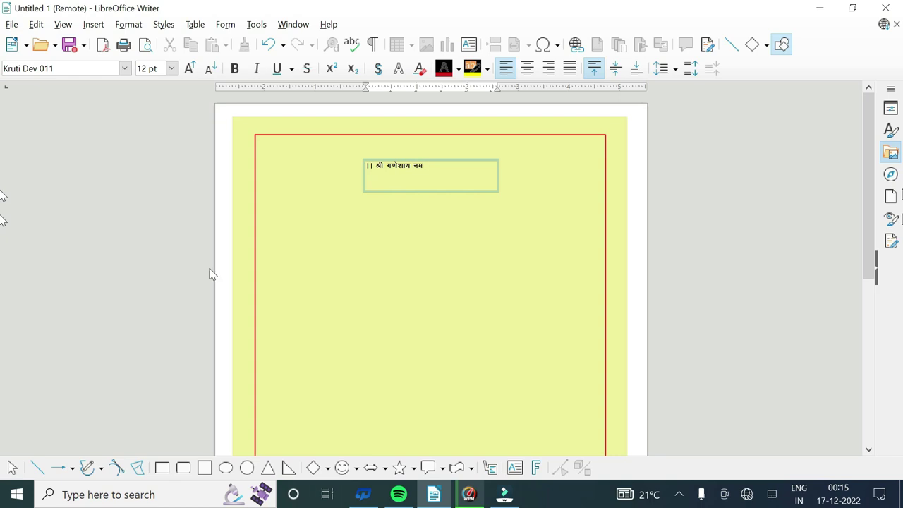
Add the heading's closing marks in Arial, then select the heading and start enlarging it
click(124, 68)
text(Ai)
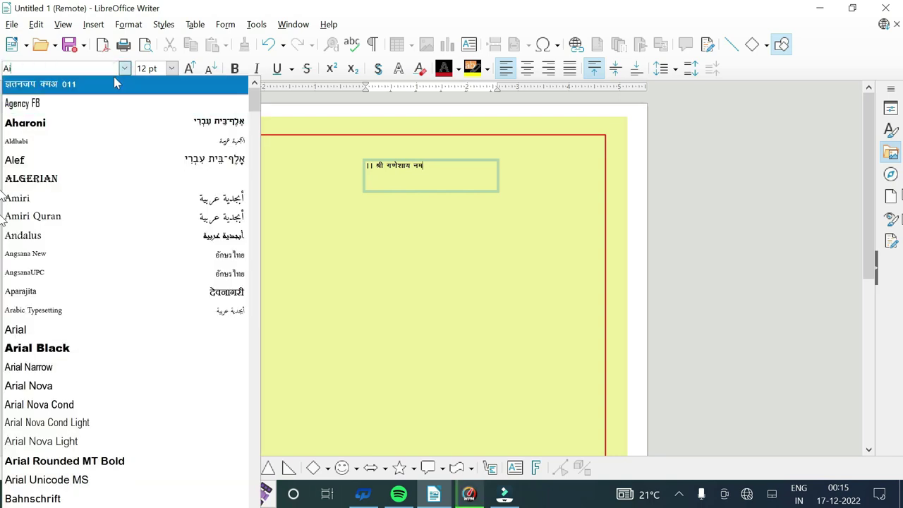
click(31, 329)
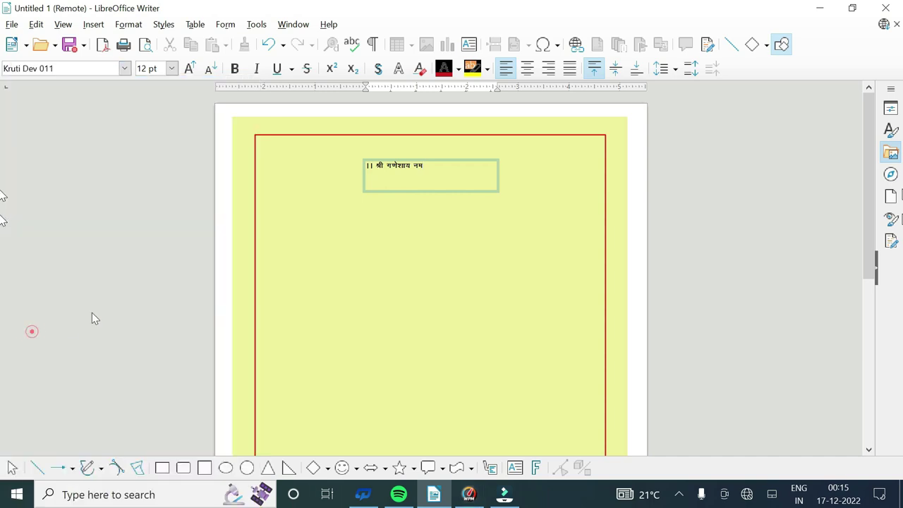
text(:)
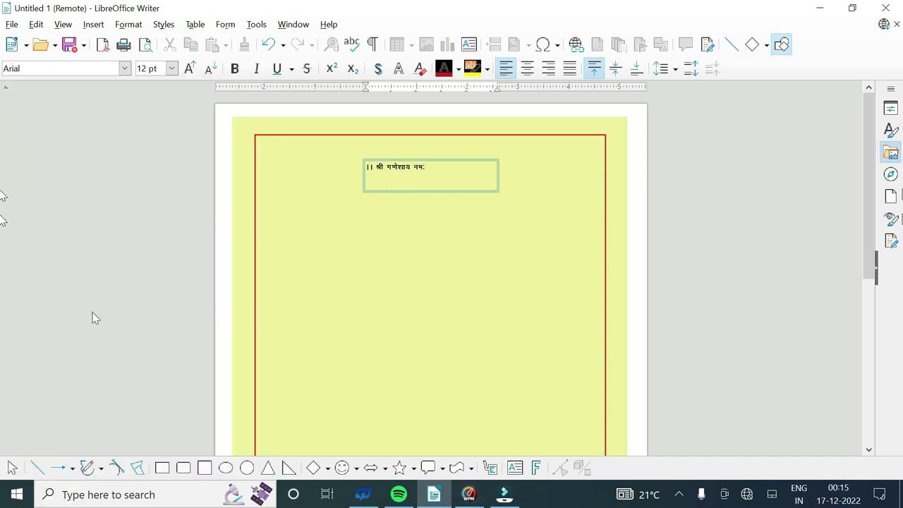
text( A)
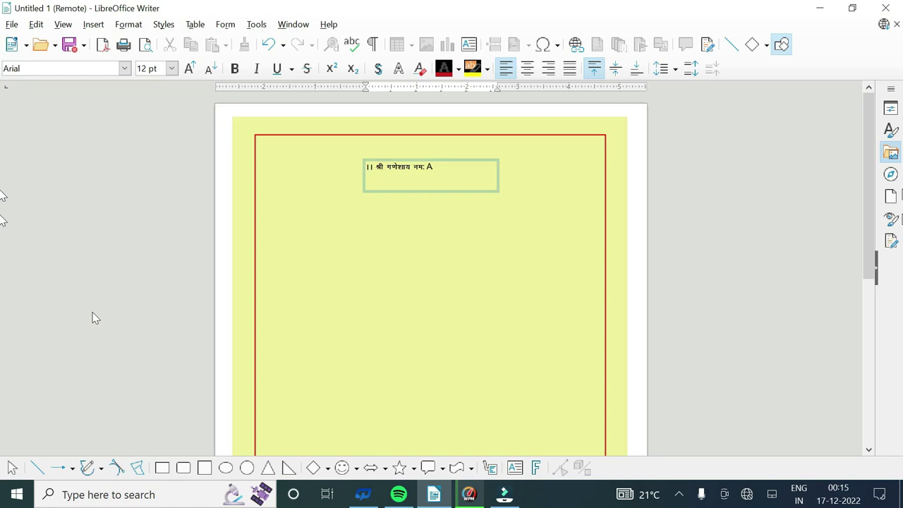
click(124, 68)
text(Ku)
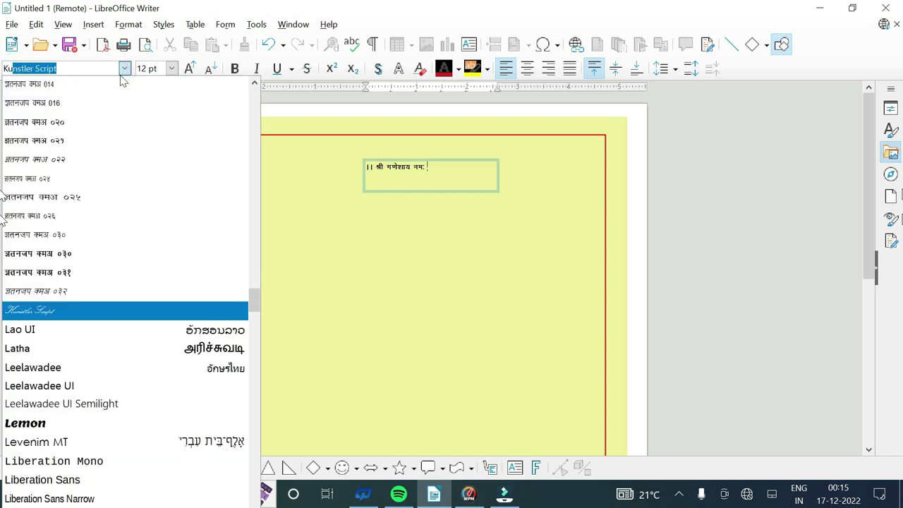
key(Escape)
text(A)
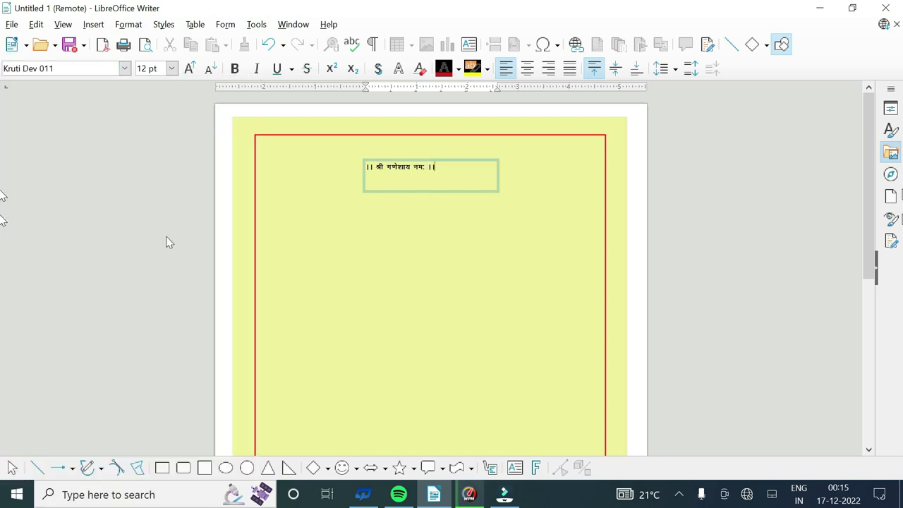
key(shift+Home)
click(192, 71)
Enlarge the invocation heading to 18 pt and colour it dark red
click(192, 70)
click(194, 74)
click(457, 70)
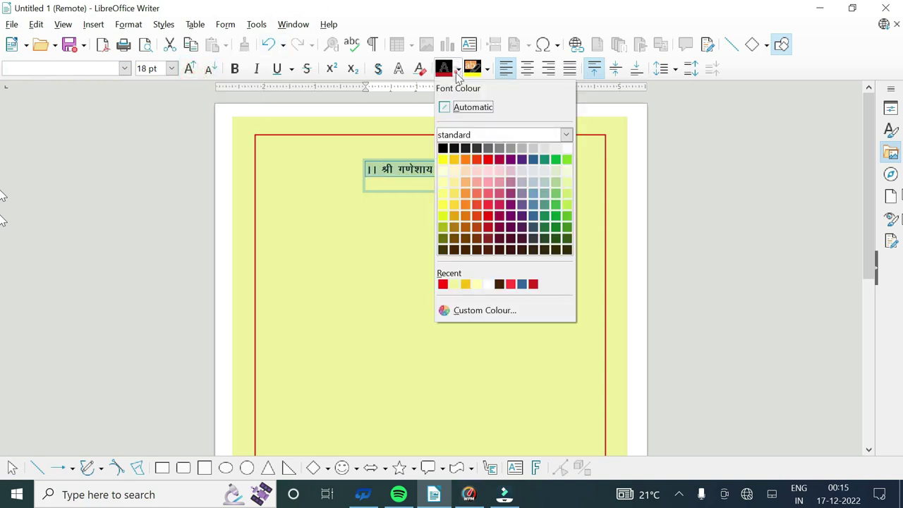
click(488, 161)
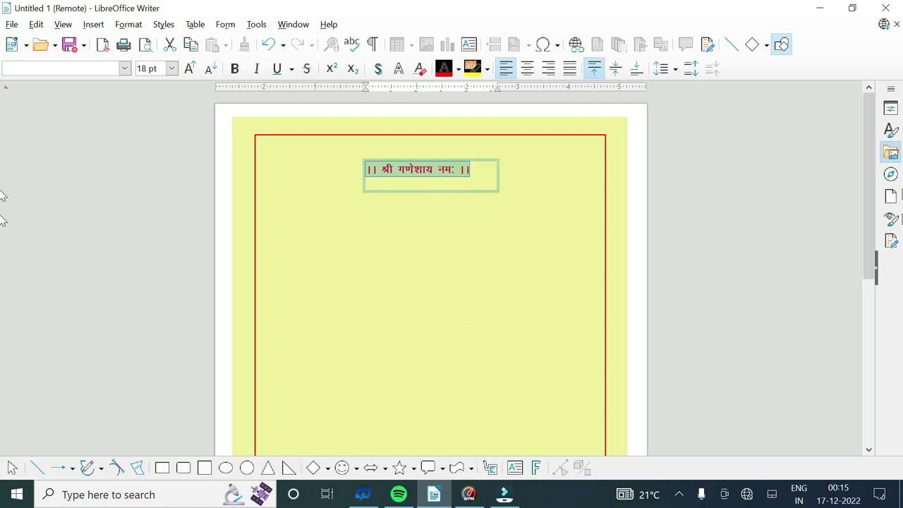
click(458, 68)
click(498, 167)
click(470, 169)
Nudge the heading box upward and give the page border a deeper red line
click(478, 190)
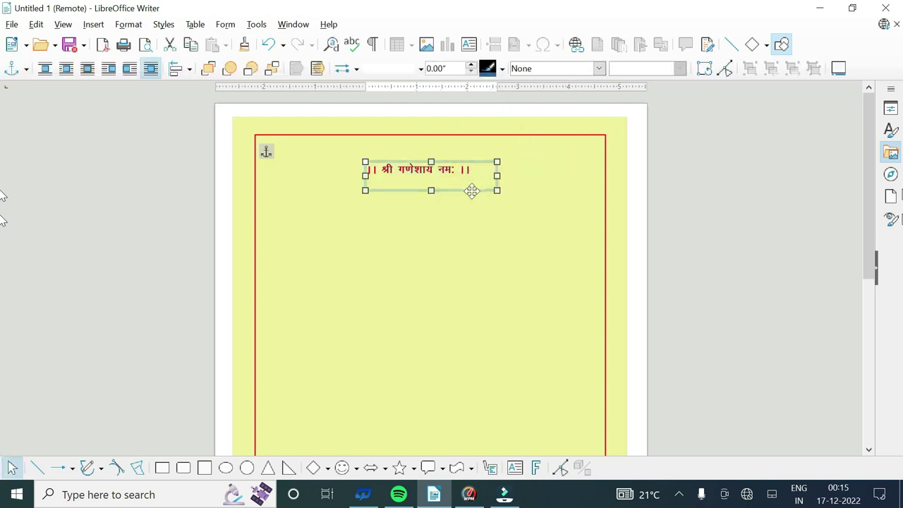
drag(466, 190, 470, 182)
click(552, 135)
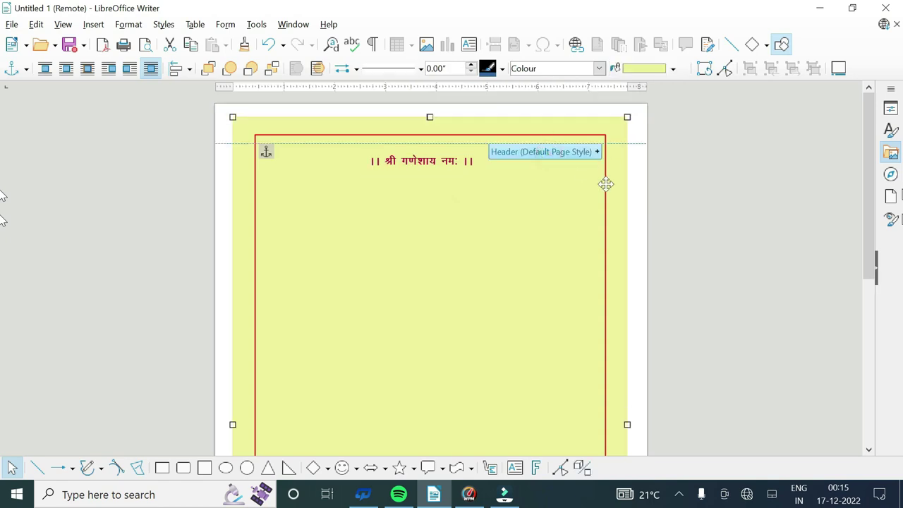
scroll(600, 177, down, 1)
click(503, 69)
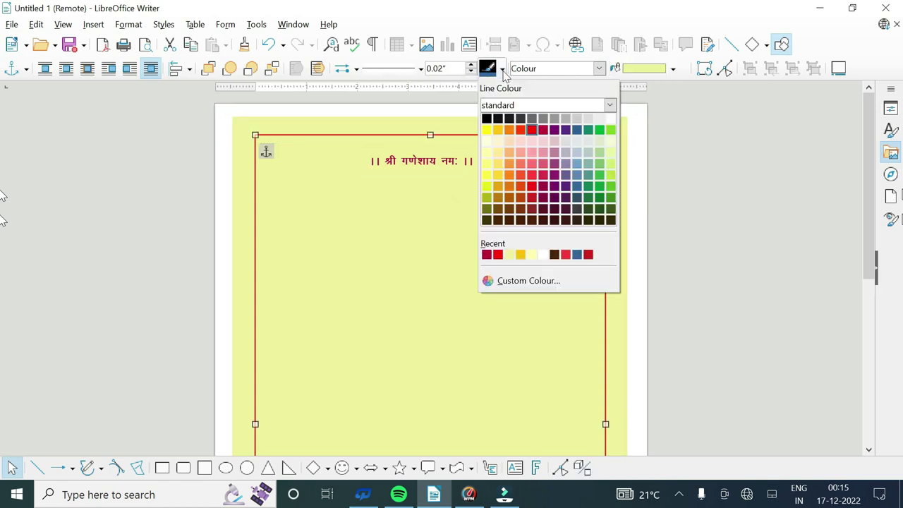
click(541, 129)
scroll(574, 152, up, 1)
Reposition the heading box, then draw a new text box beneath it
click(418, 161)
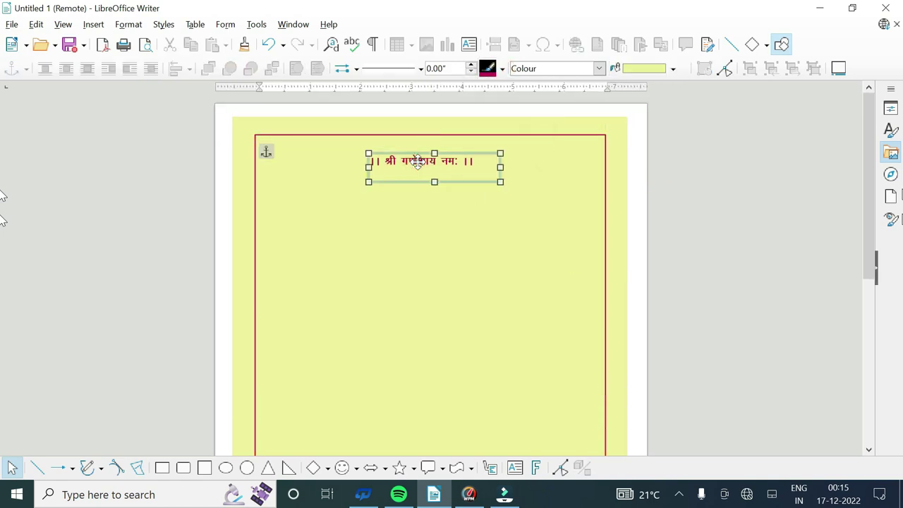
drag(418, 161, 447, 161)
click(720, 227)
click(93, 24)
click(113, 177)
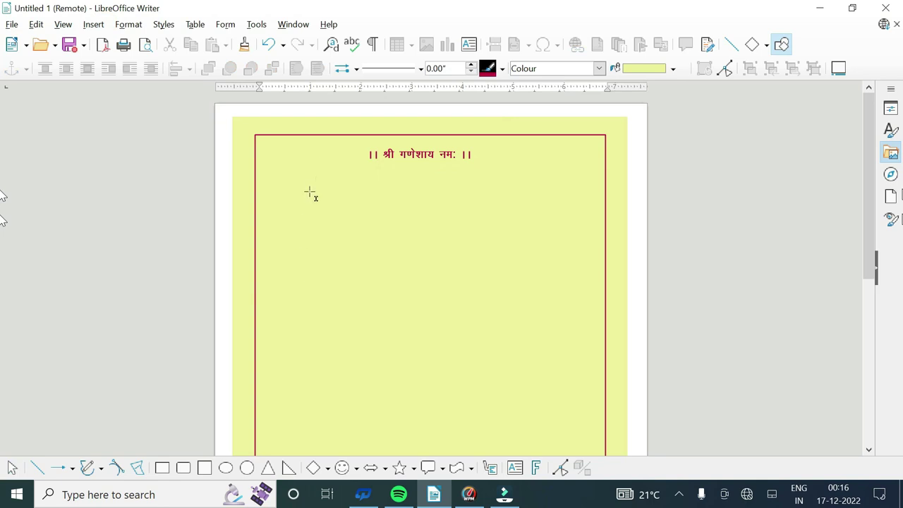
drag(306, 185, 555, 242)
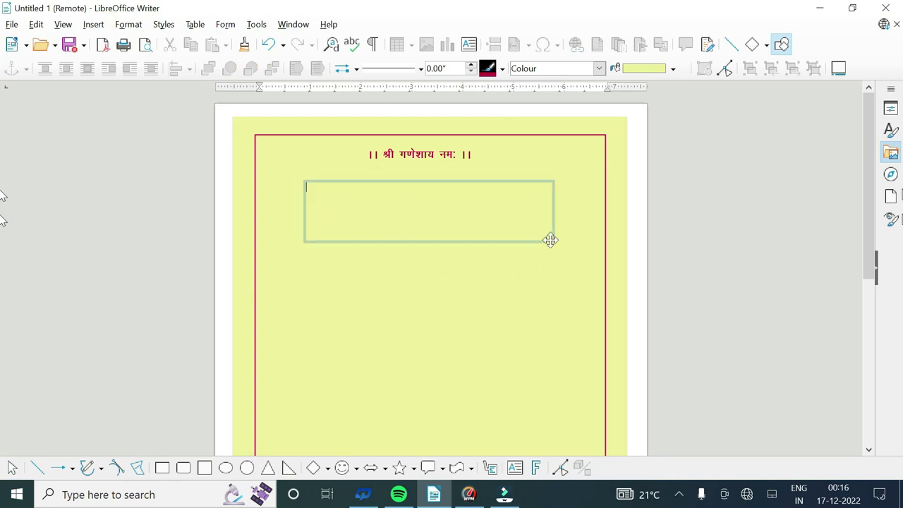
Set the new text box's font to Kruti Dev 011
click(124, 68)
scroll(81, 141, up, 4)
scroll(80, 137, up, 10)
scroll(88, 189, down, 8)
scroll(89, 189, down, 10)
scroll(88, 189, down, 10)
scroll(88, 189, down, 10)
scroll(88, 189, down, 10)
scroll(88, 189, up, 3)
click(47, 272)
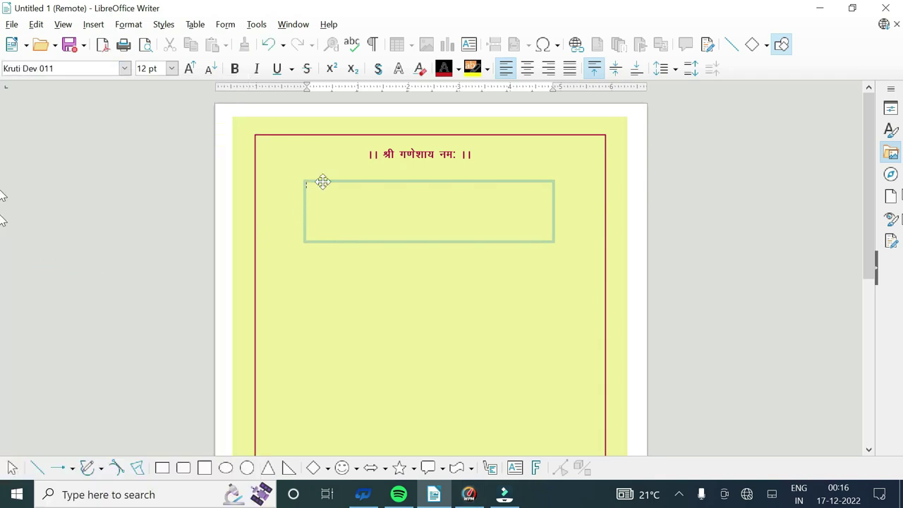
Type the two-line 'वक्रतुण्ड महाकाय' verse and select all of it
text(d)
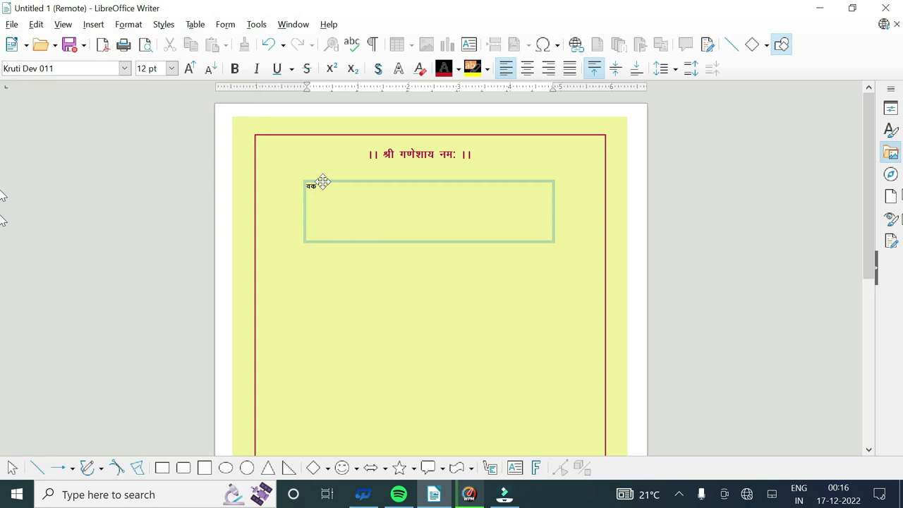
text(r)
key(BackSpace)
text(°)
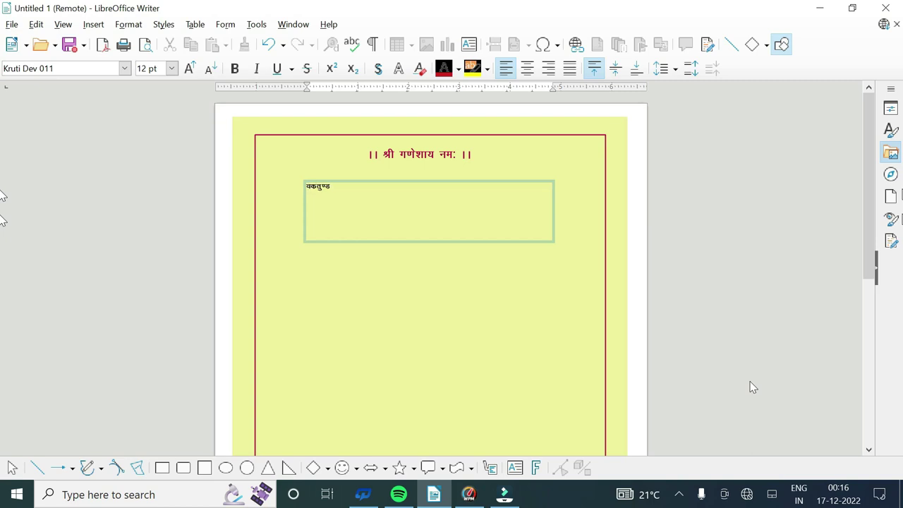
text(gk)
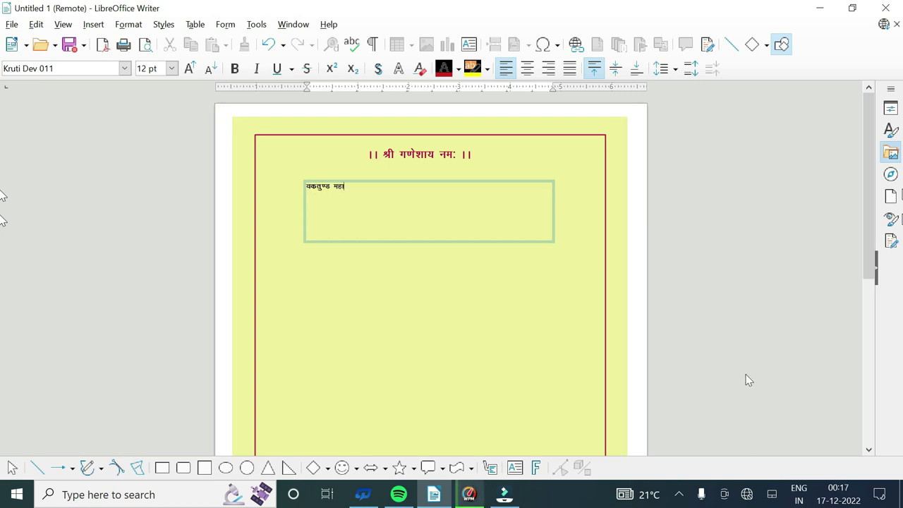
text(k;)
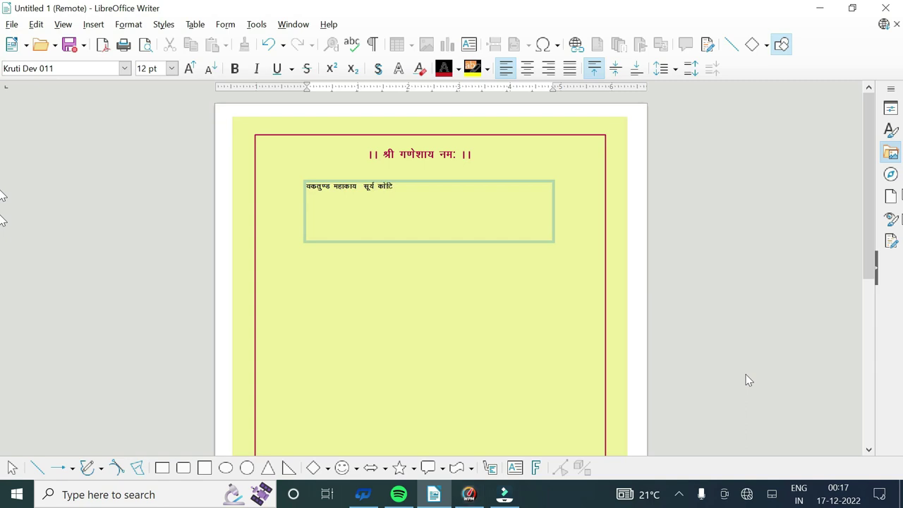
text(e)
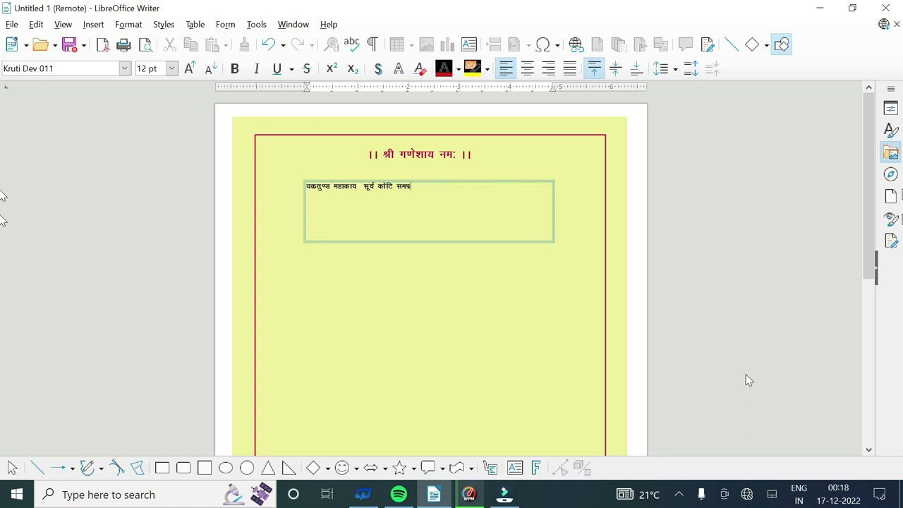
text(k)
text(es)
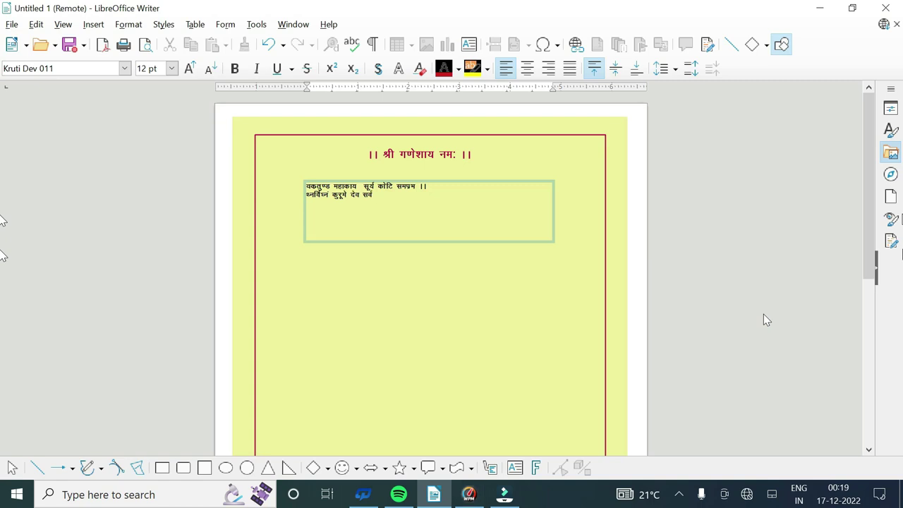
text(dk)
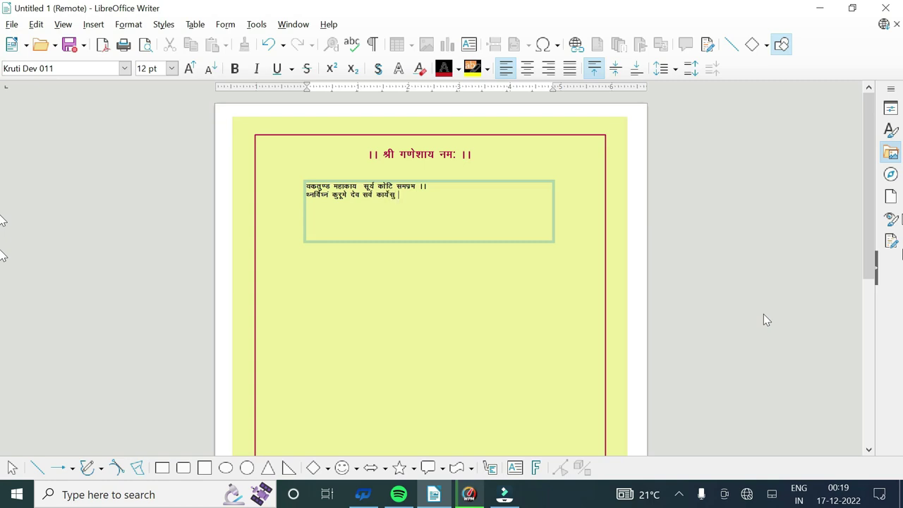
text(Z)
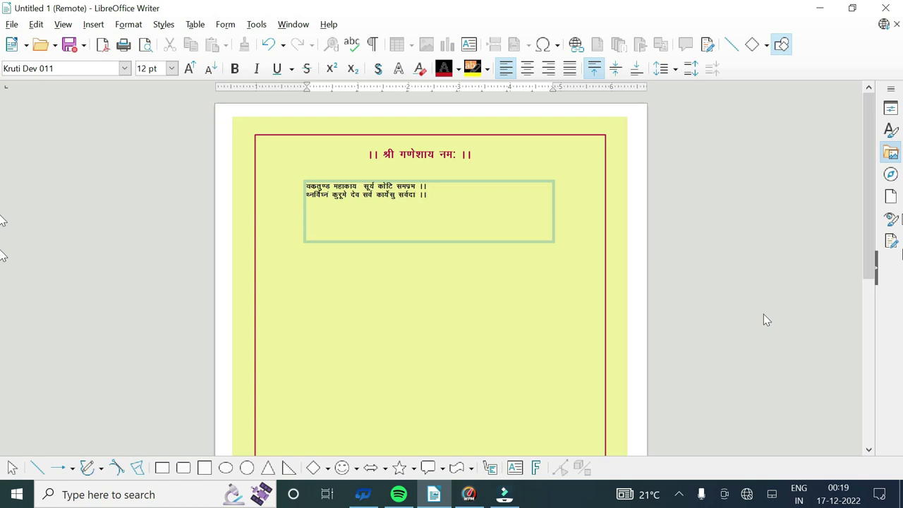
key(ctrl+a)
Enlarge the verse to 18 pt and colour both lines dark red
click(189, 69)
click(189, 68)
click(189, 69)
click(189, 68)
click(189, 69)
click(311, 204)
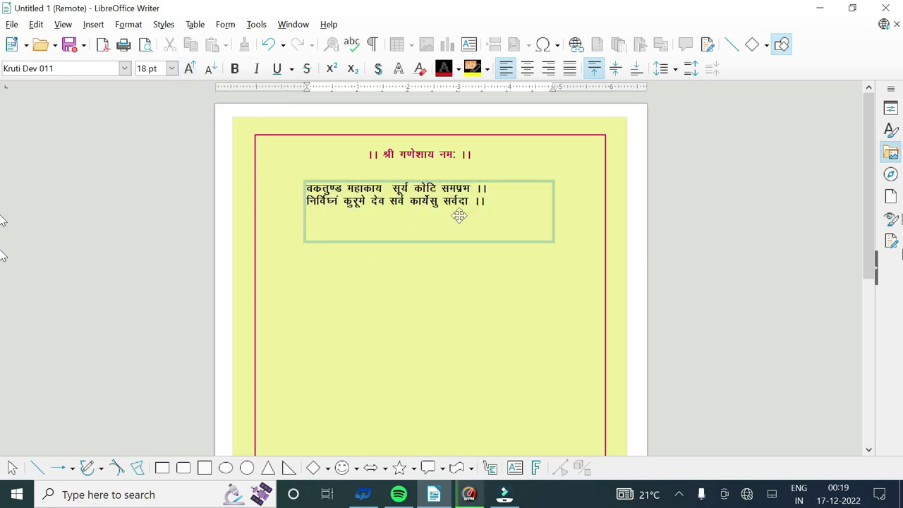
drag(484, 200, 329, 121)
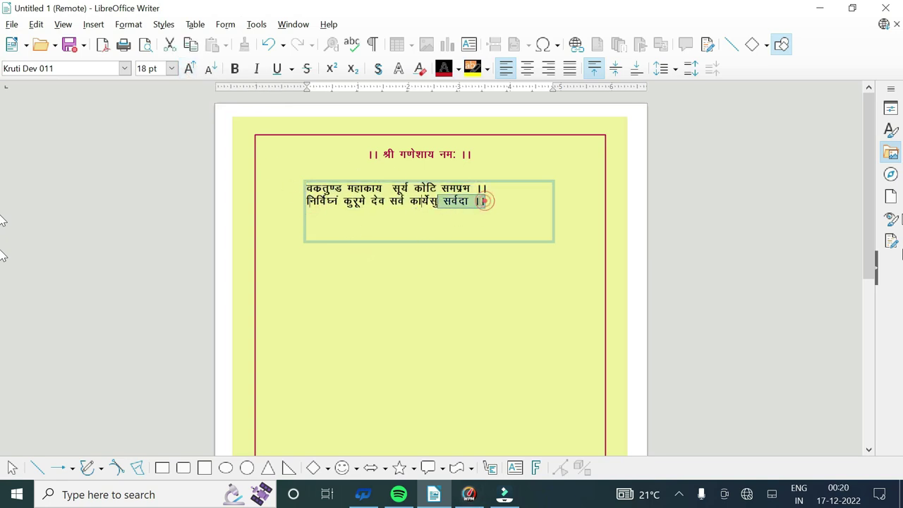
click(444, 76)
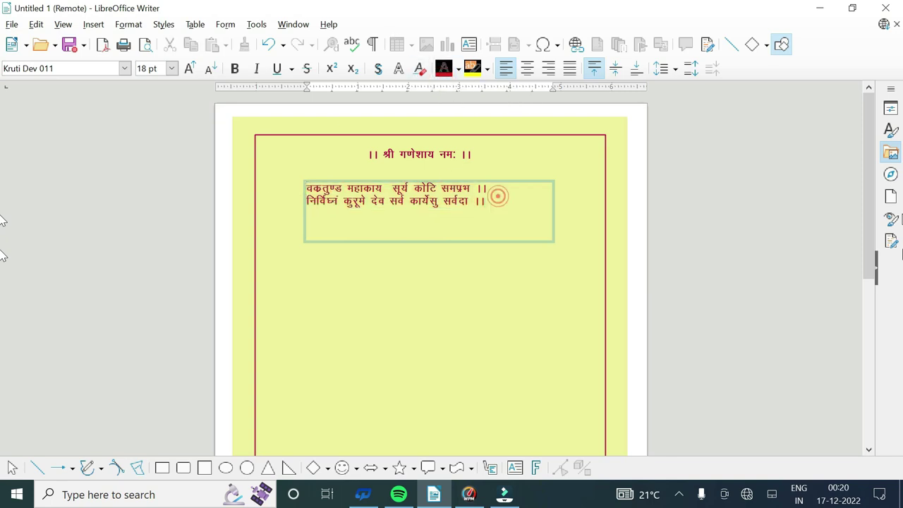
click(458, 68)
click(499, 161)
click(507, 197)
Move the verse box up just beneath the heading and centre it on the page
drag(473, 237, 473, 223)
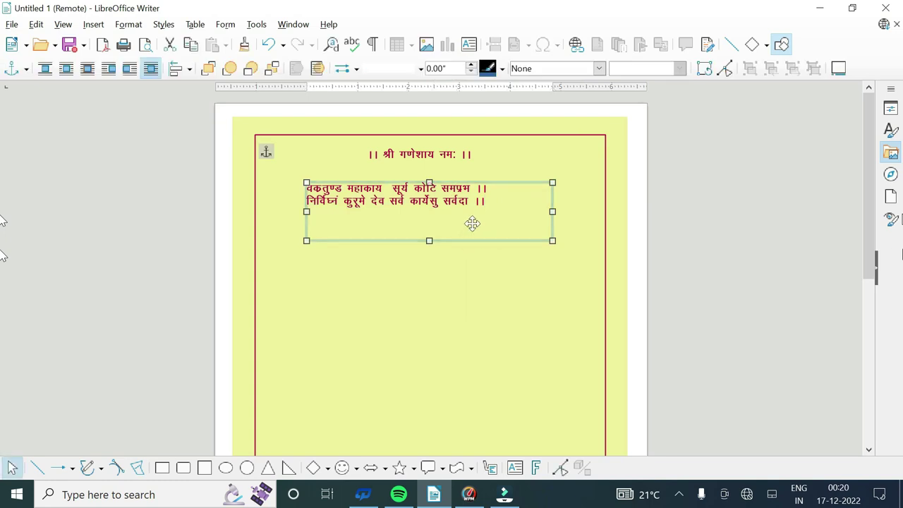
drag(472, 223, 492, 230)
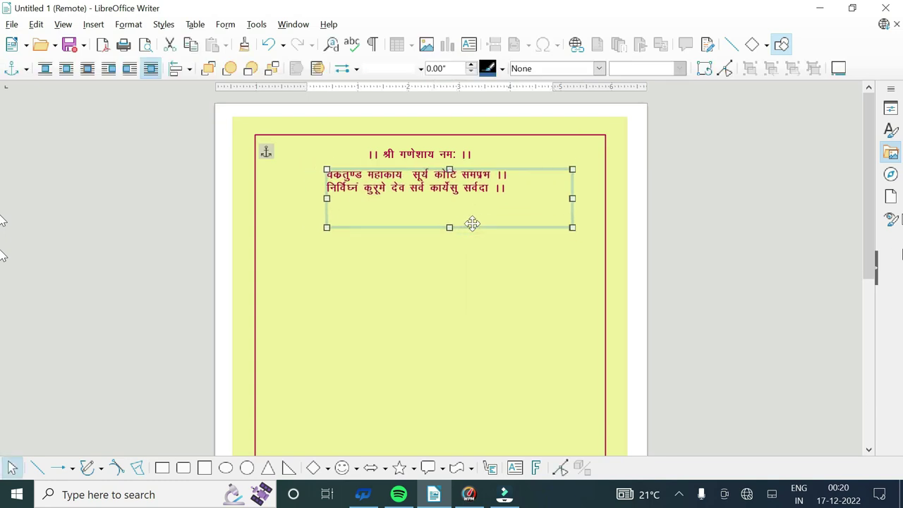
click(698, 222)
click(444, 228)
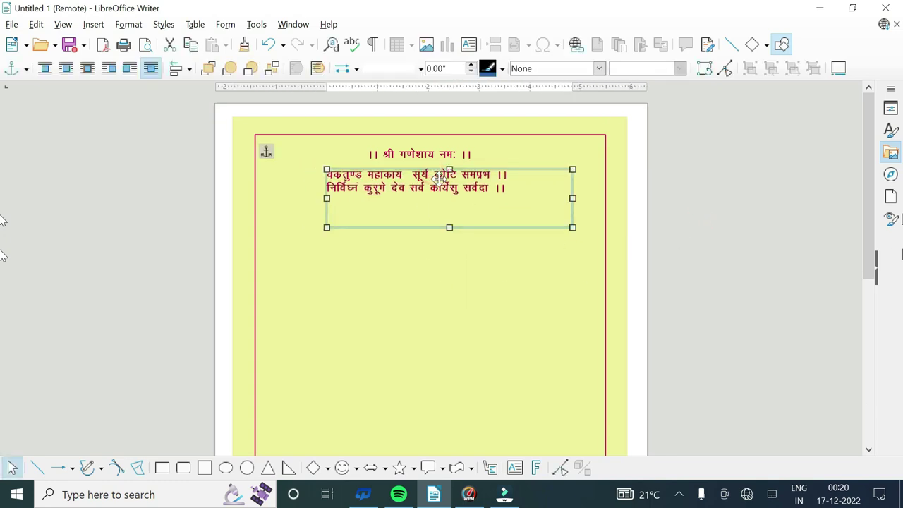
click(644, 200)
click(430, 229)
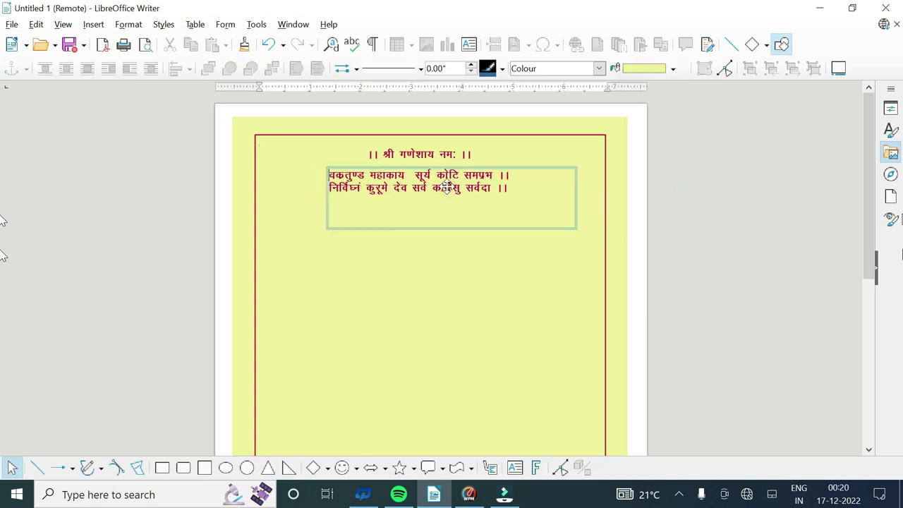
click(430, 228)
drag(430, 229, 437, 230)
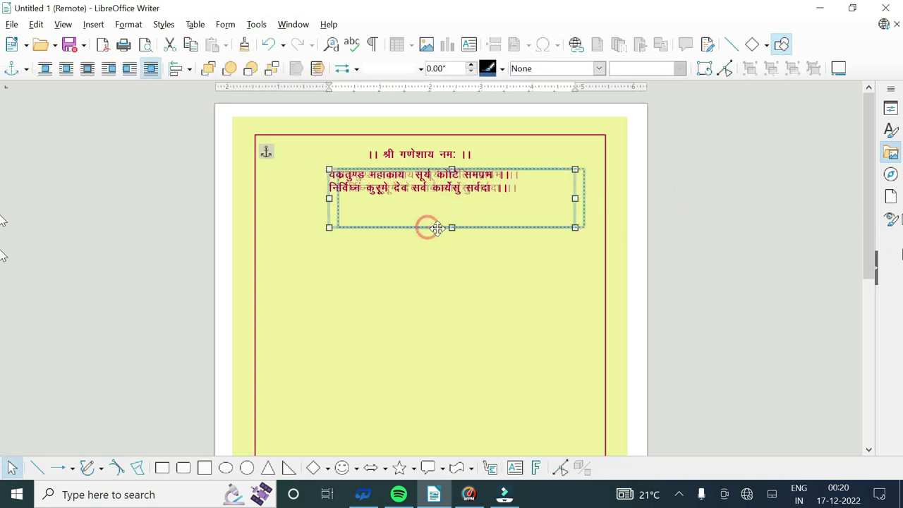
click(677, 213)
click(463, 222)
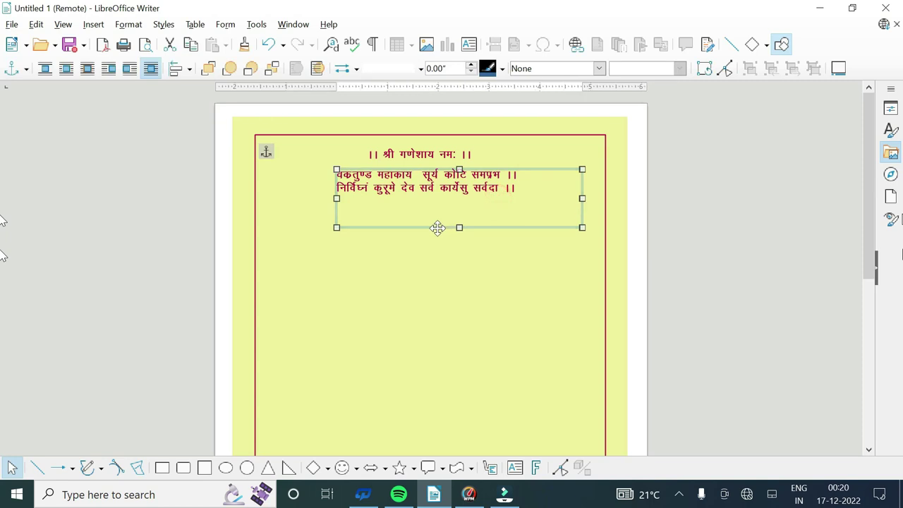
drag(438, 225, 433, 226)
click(717, 201)
click(511, 226)
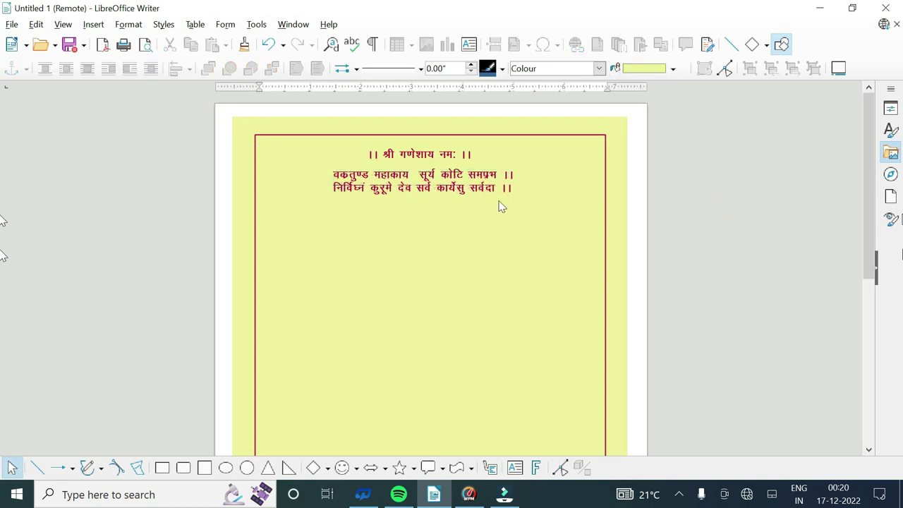
click(94, 24)
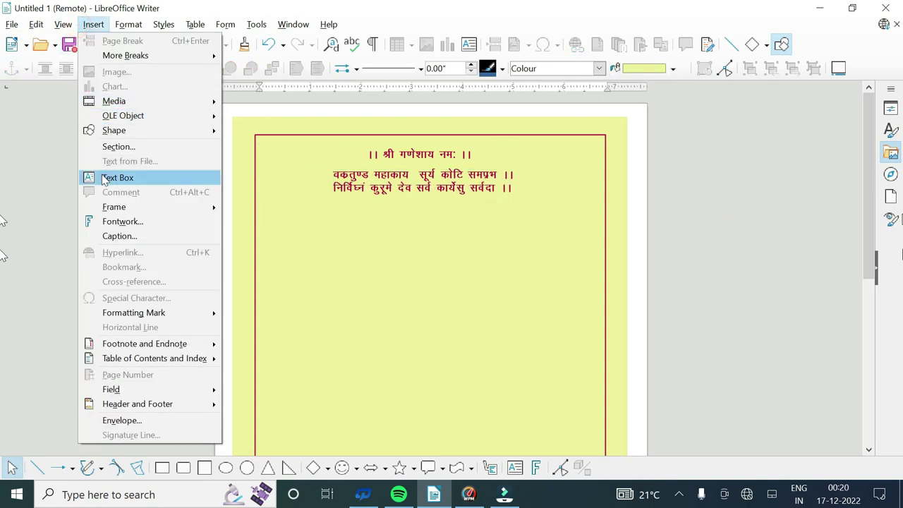
Draw a text box below the verse, type 'Programme' and select it
click(110, 175)
drag(358, 205, 510, 252)
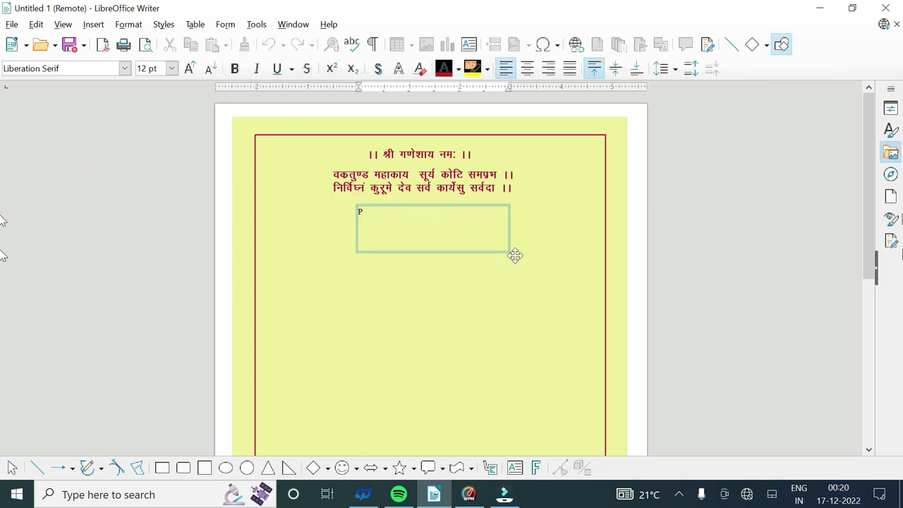
text(rogr)
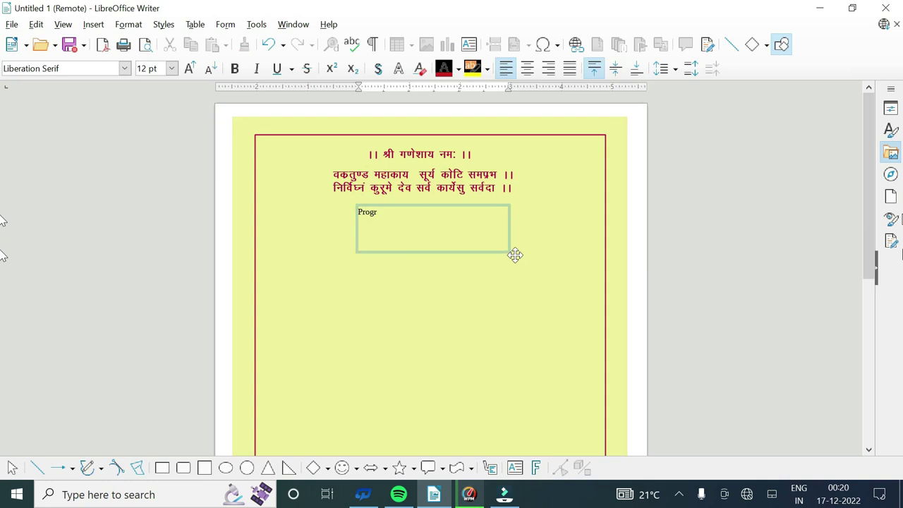
text(amme)
key(shift+Home)
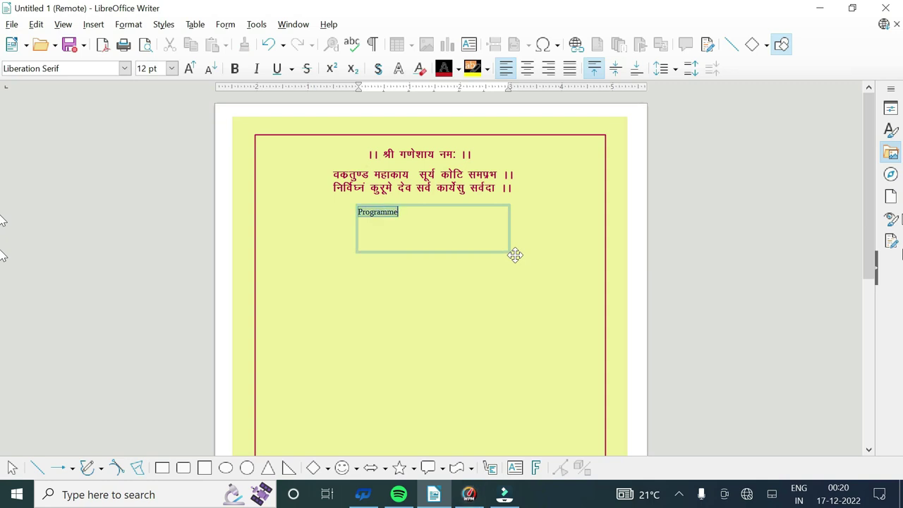
Set 'Programme' in dark red 54 pt Kunstler Script
click(189, 68)
click(189, 69)
click(189, 68)
click(189, 68)
click(124, 68)
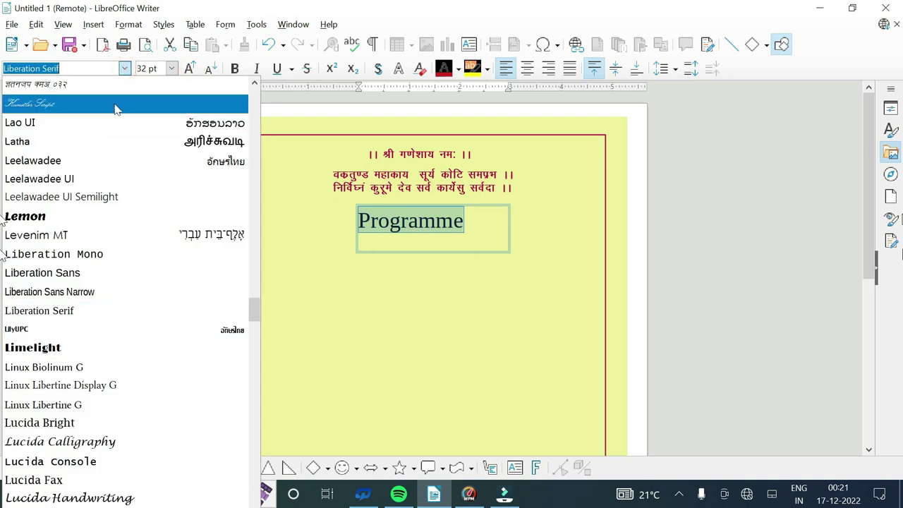
click(115, 103)
click(189, 68)
click(189, 68)
click(190, 68)
click(189, 68)
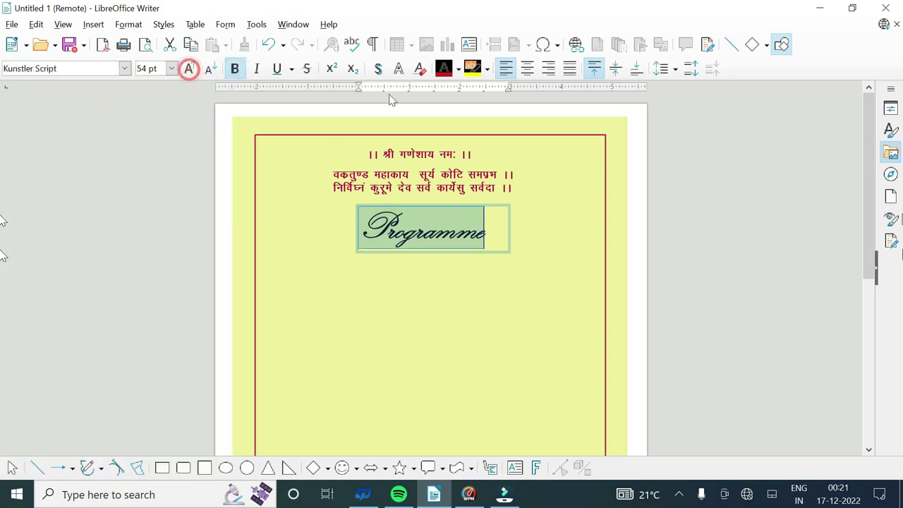
click(459, 69)
click(494, 158)
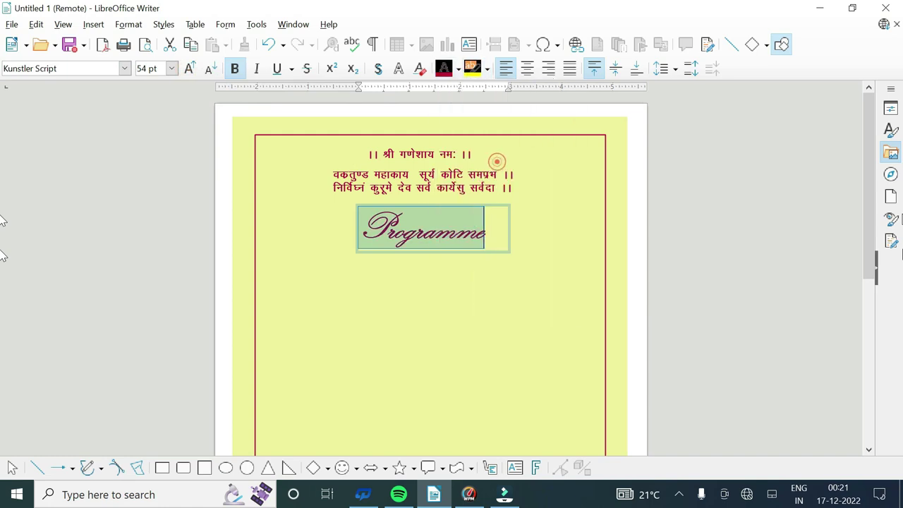
Nudge the Programme box slightly right and up to centre it
click(486, 251)
key(Right)
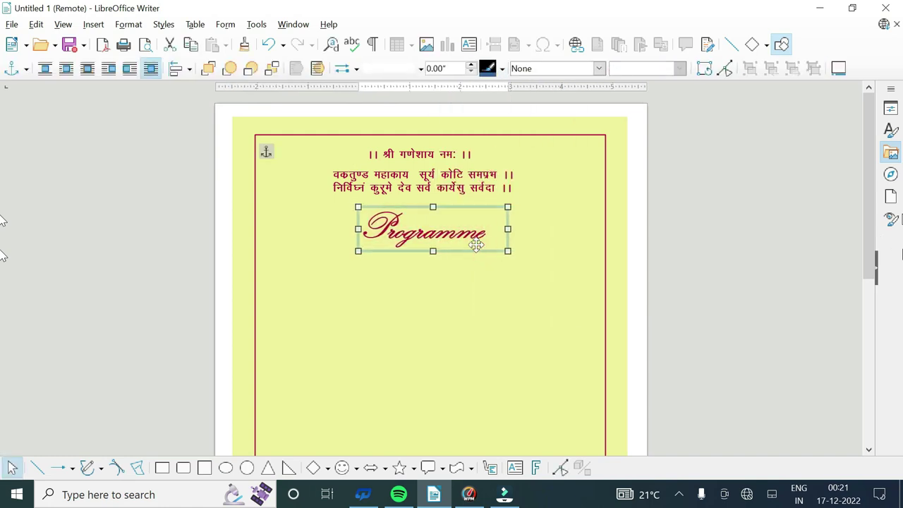
key(Up)
click(740, 247)
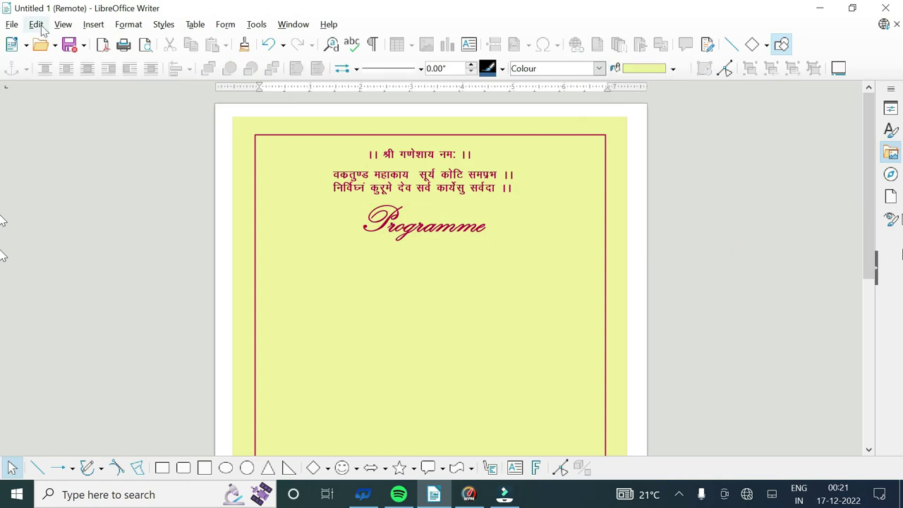
Browse the curve and line-and-arrow shapes on the Drawing toolbar
click(101, 468)
click(71, 468)
click(71, 469)
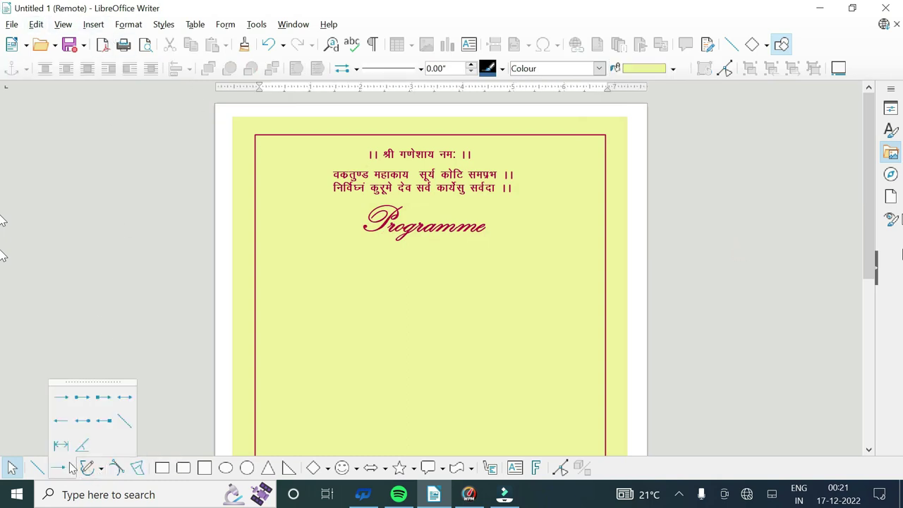
click(147, 319)
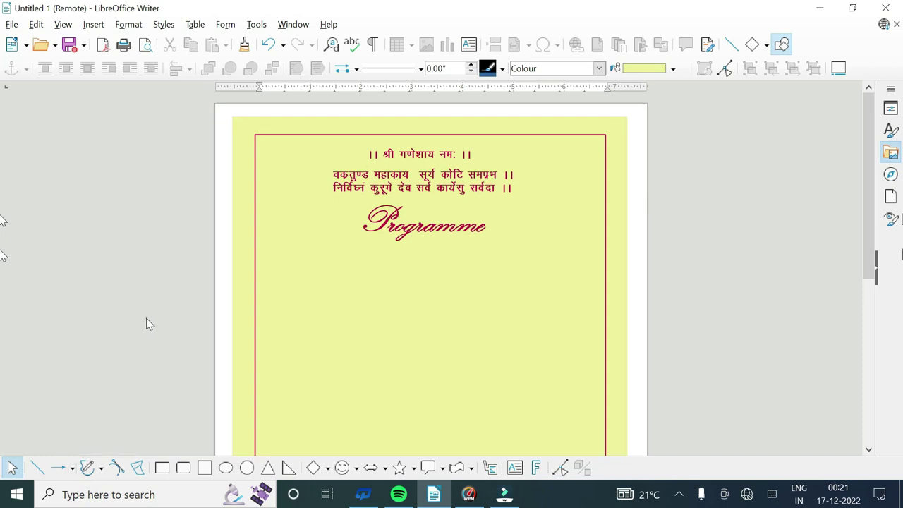
Draw a thin dark red horizontal line under the Programme heading
click(36, 468)
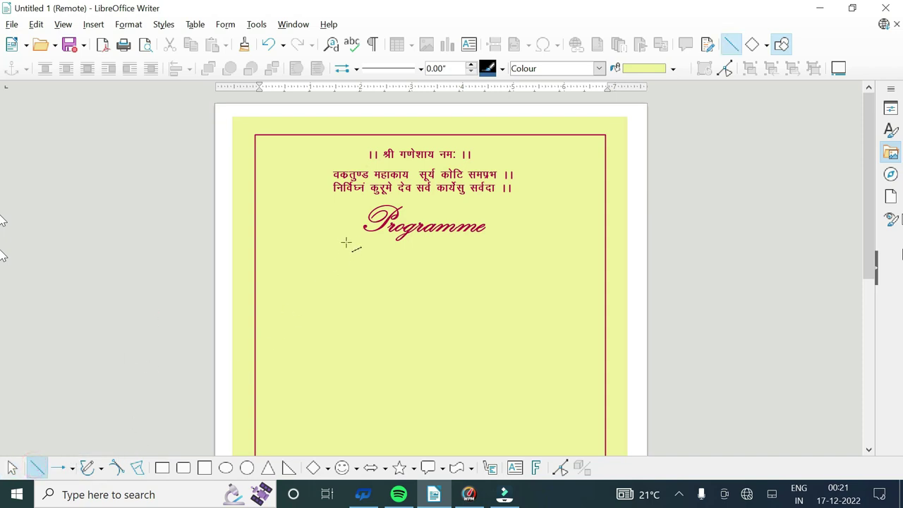
drag(346, 243, 508, 244)
click(503, 68)
click(545, 130)
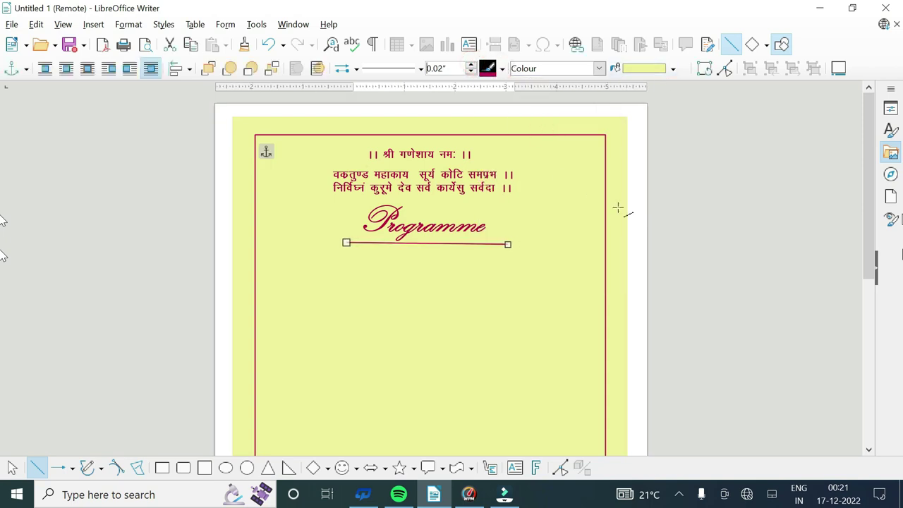
click(12, 468)
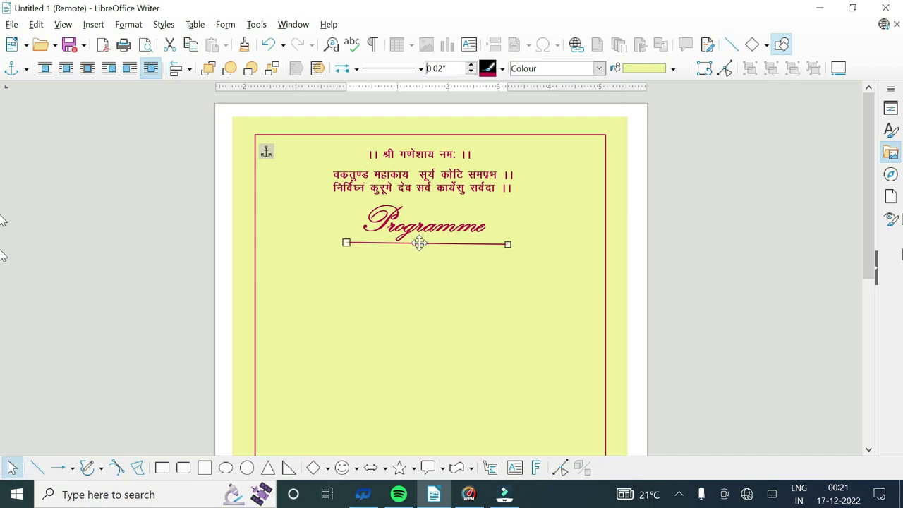
Check the underline against the Programme heading, then start a new text box from the Insert menu
click(443, 267)
click(437, 245)
click(777, 239)
click(490, 244)
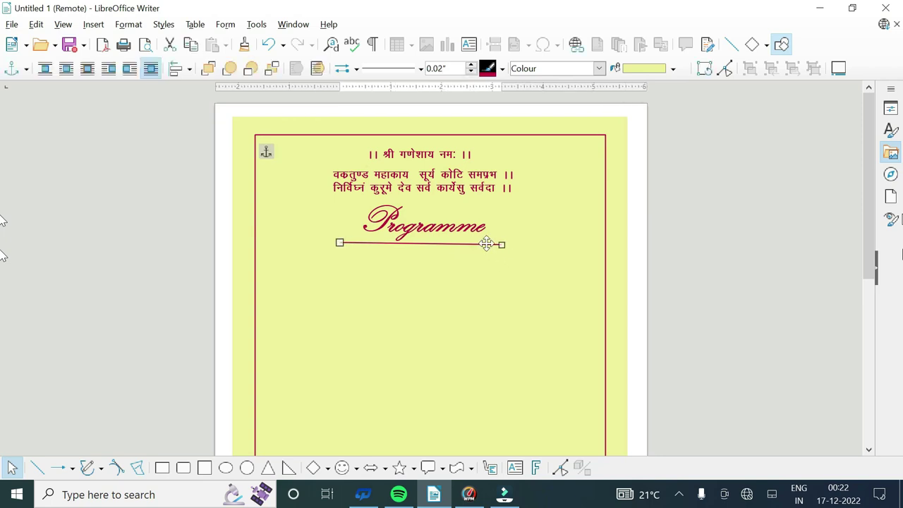
click(696, 242)
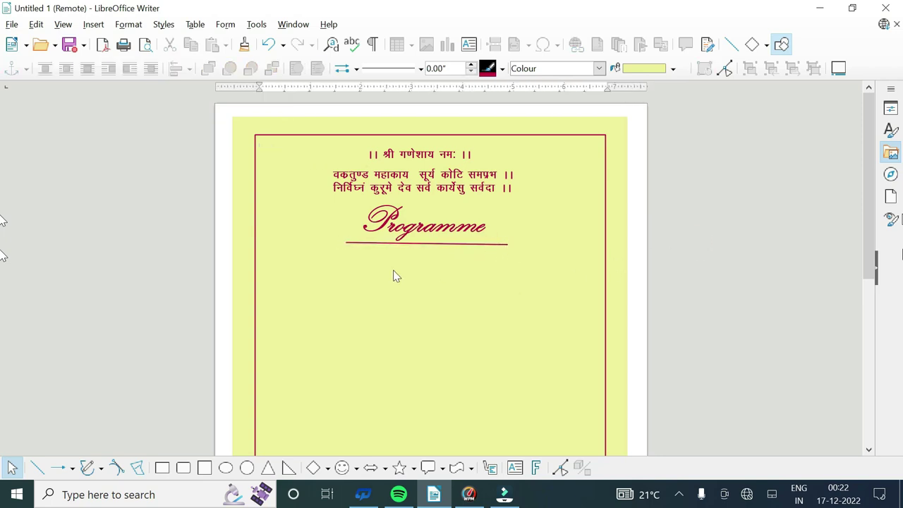
click(125, 24)
click(109, 181)
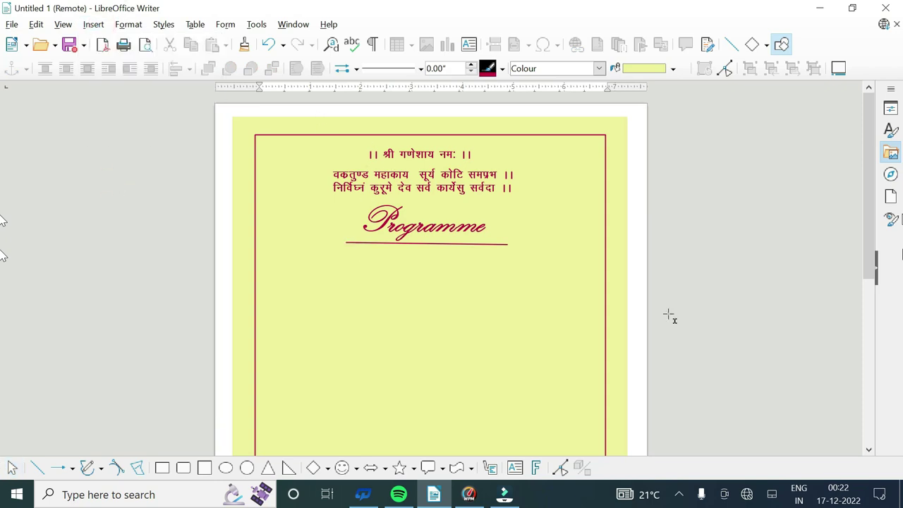
Add a text box below the underline reading 'Thursday 15th December, 2023' at 22 pt
drag(320, 276, 554, 321)
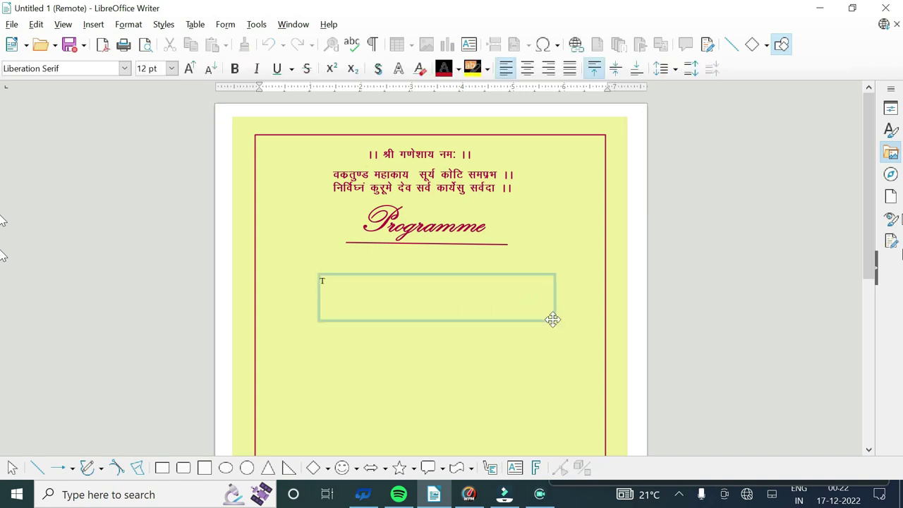
text(hu)
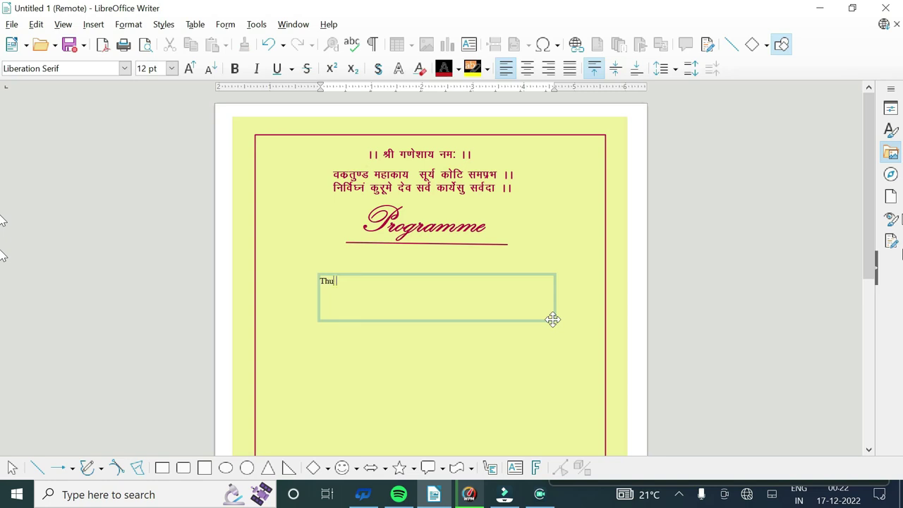
text(rsday)
text( ce)
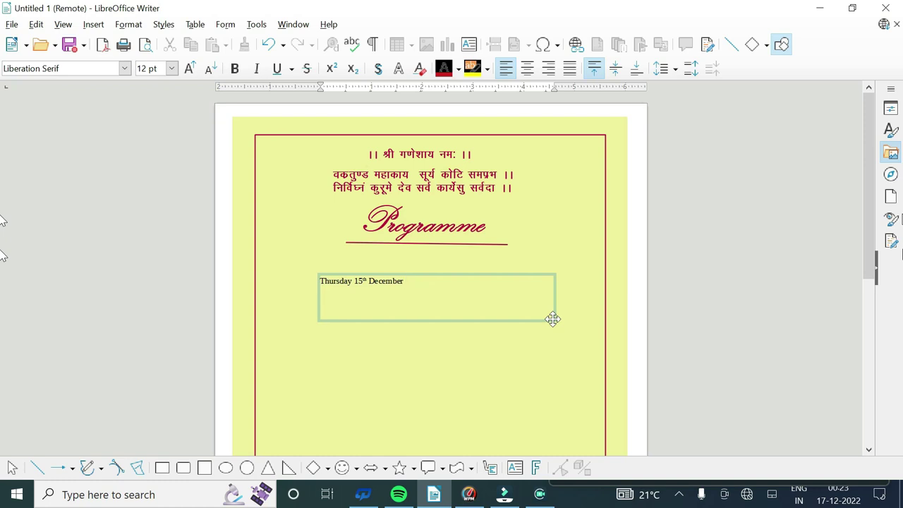
text(,)
text(0)
key(ctrl+a)
click(190, 68)
click(190, 68)
click(190, 69)
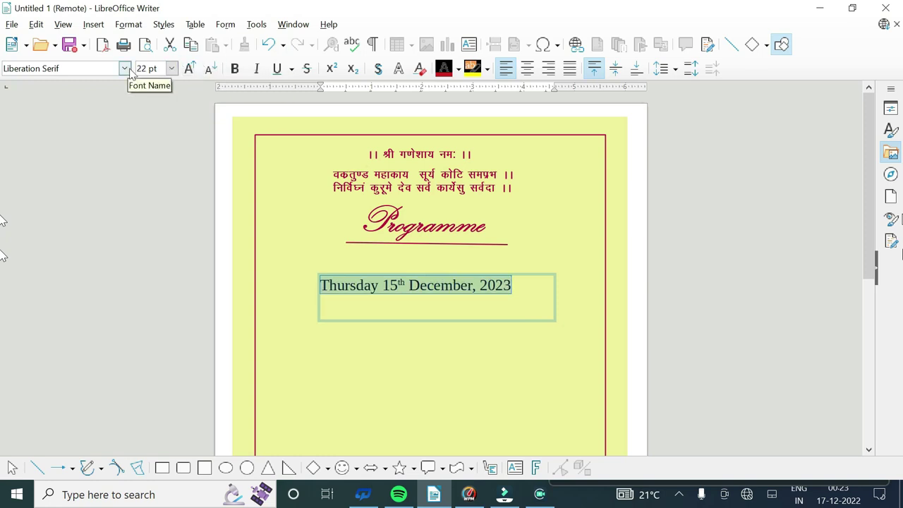
Set the date in dark red Yellowtail at 24 pt
click(124, 69)
scroll(130, 240, down, 5)
scroll(134, 243, down, 10)
scroll(134, 245, down, 3)
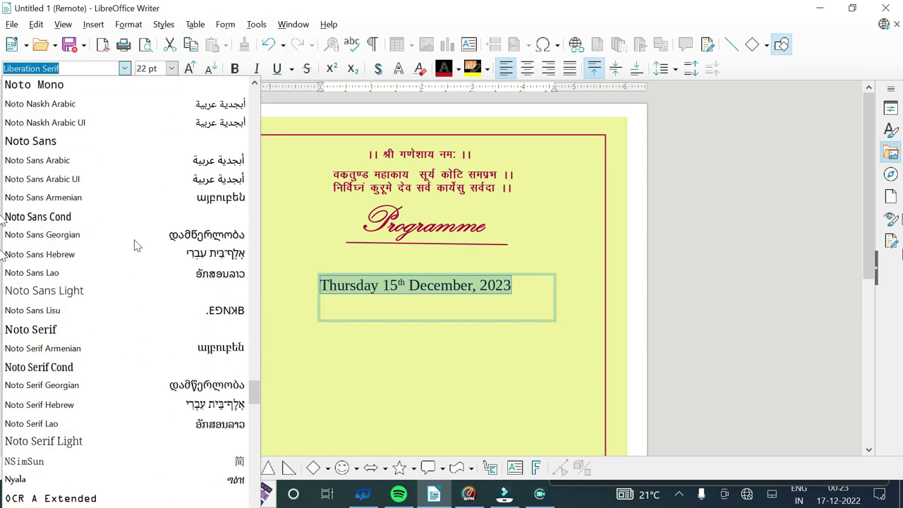
scroll(136, 245, down, 7)
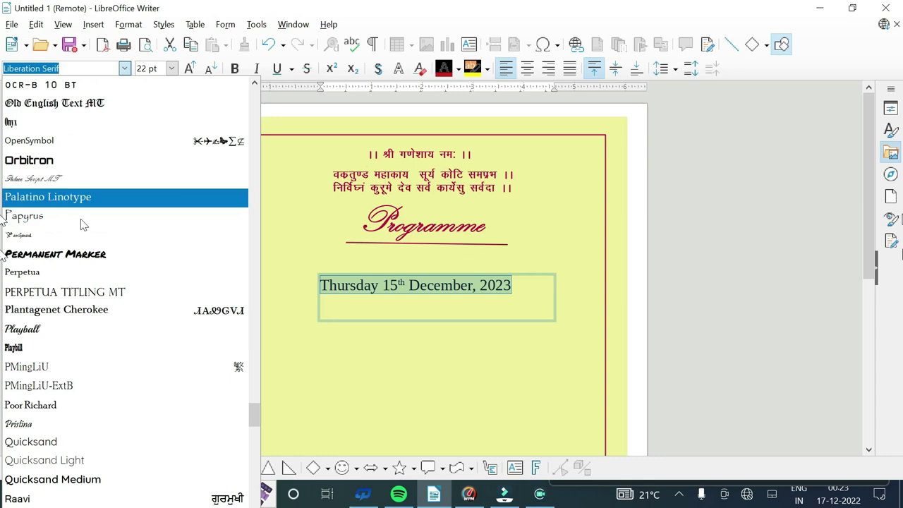
scroll(130, 275, down, 7)
scroll(126, 292, down, 3)
scroll(125, 291, down, 10)
scroll(125, 291, down, 1)
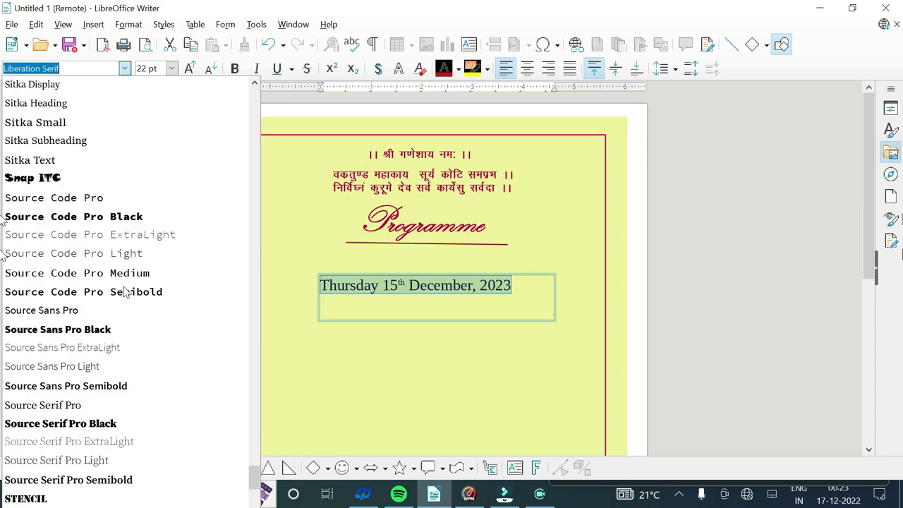
scroll(124, 292, down, 4)
scroll(124, 292, down, 7)
scroll(125, 292, down, 6)
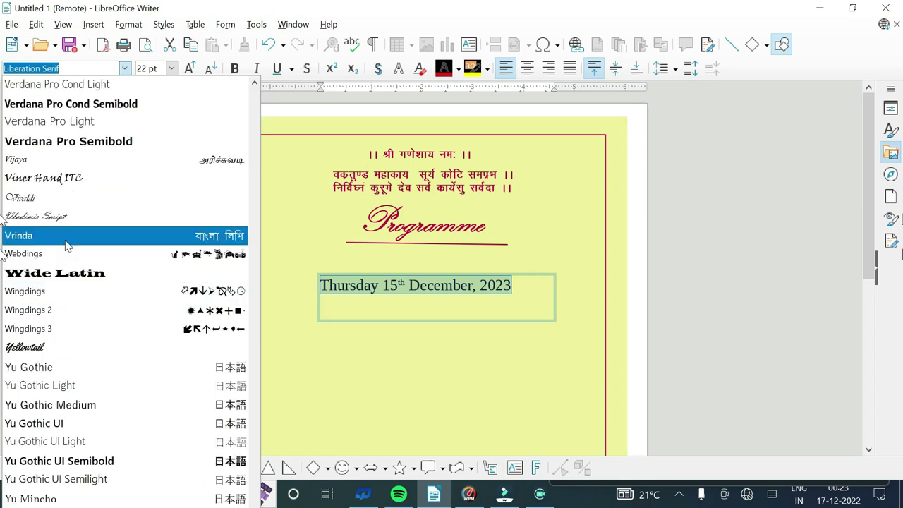
click(31, 347)
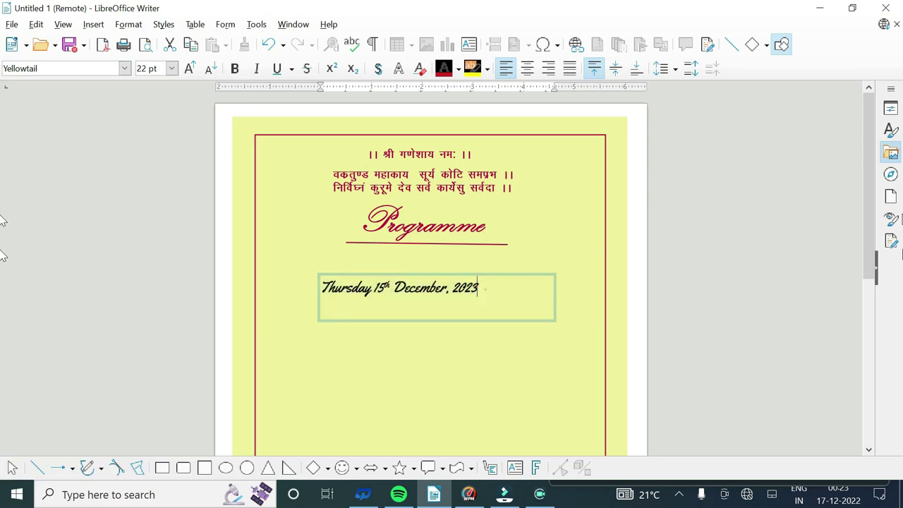
click(190, 69)
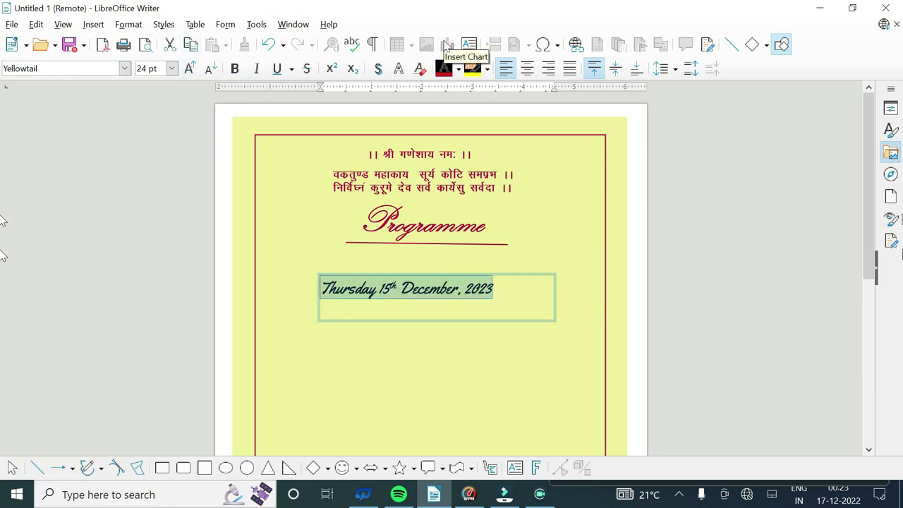
click(445, 69)
click(459, 68)
click(501, 157)
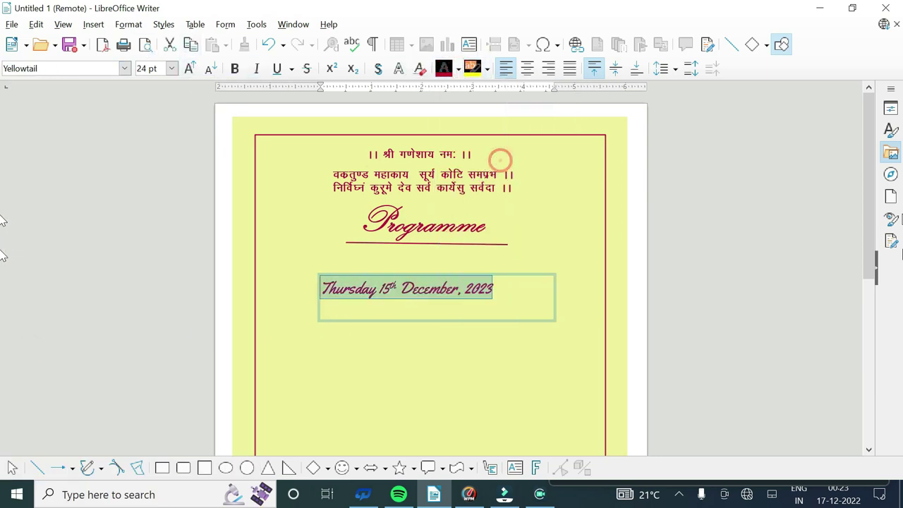
Nudge the date box slightly up and to the right, then deselect it
click(499, 309)
click(499, 322)
key(Up)
key(Up)
key(Up)
key(Right)
key(Right)
key(Right)
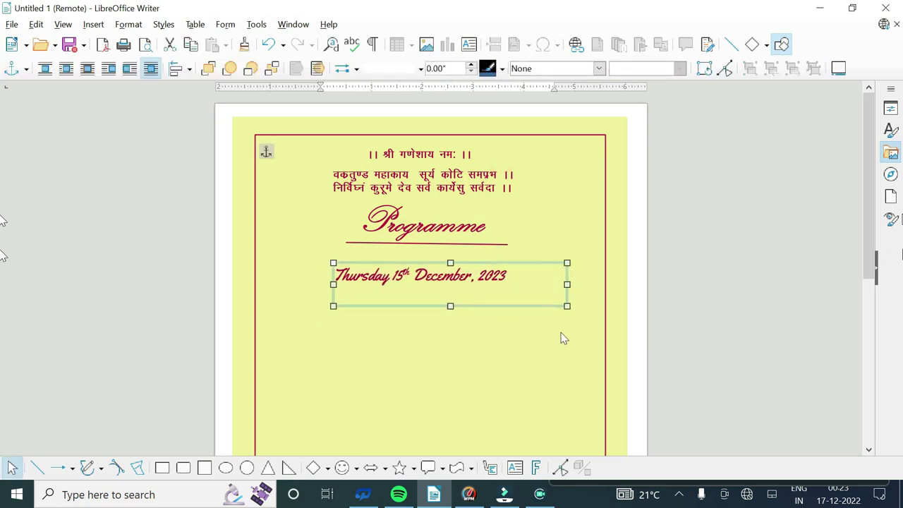
key(Escape)
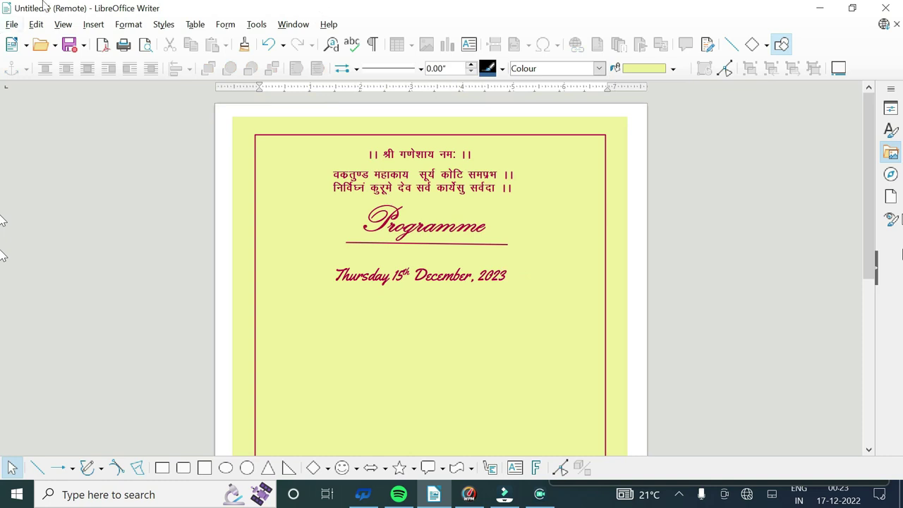
click(93, 24)
Add a wide text box below the date reading 'Ghurchadi' at 20 pt
click(135, 182)
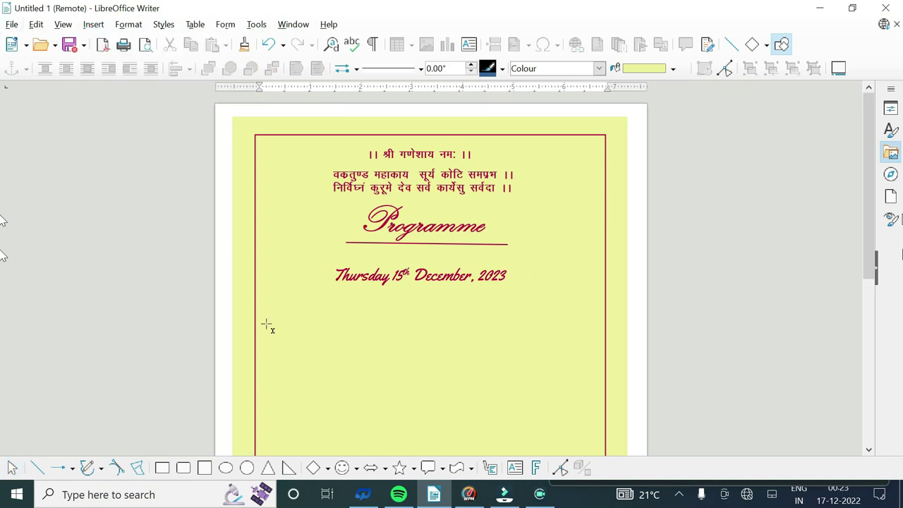
drag(272, 303, 597, 345)
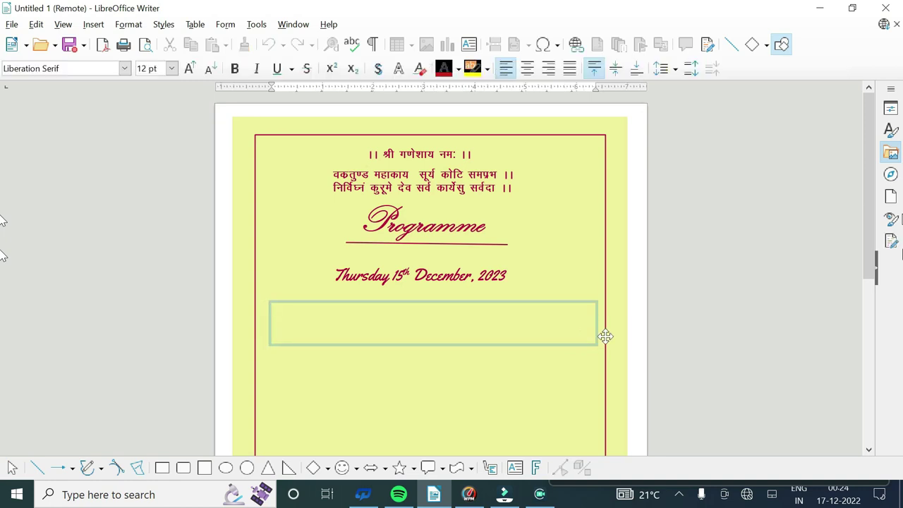
text(Ghurchadi)
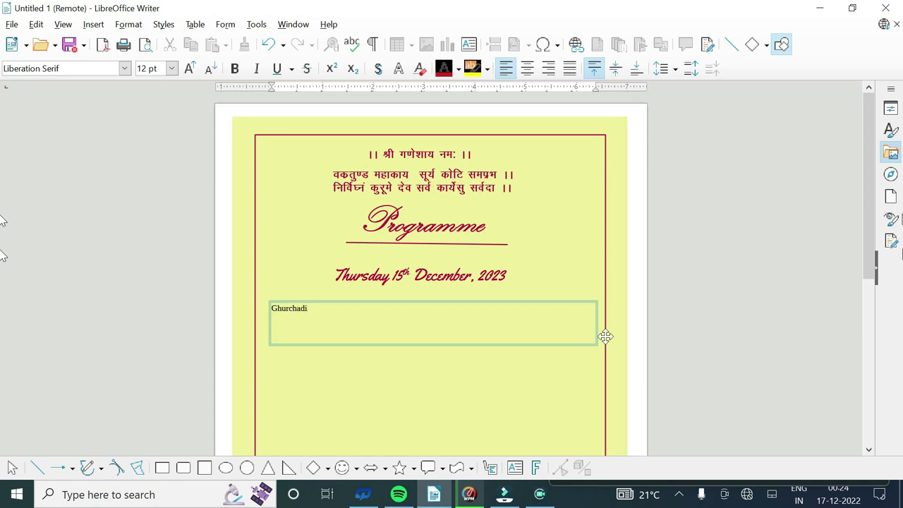
key(ctrl+a)
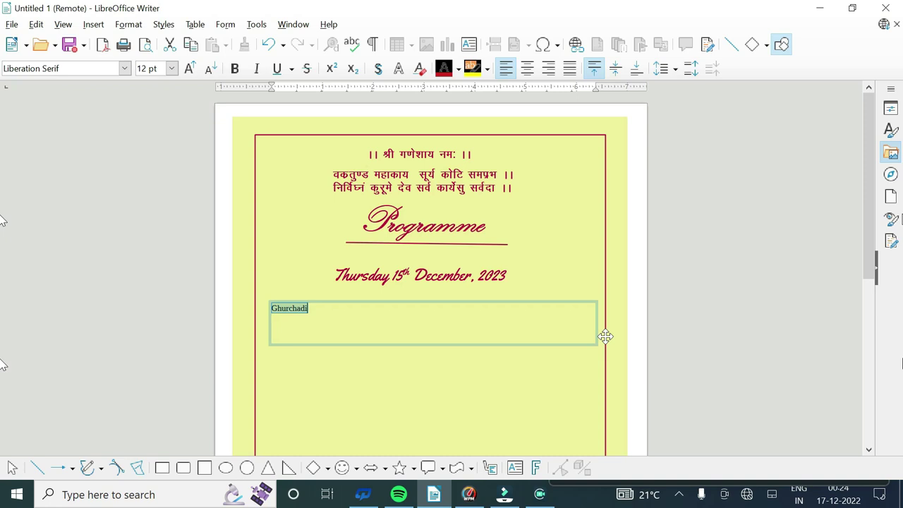
click(190, 69)
click(190, 69)
click(189, 70)
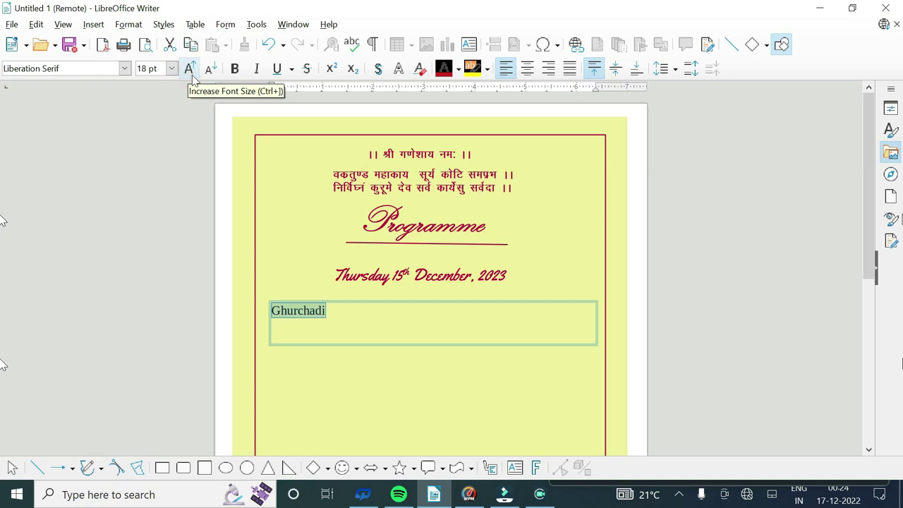
click(192, 74)
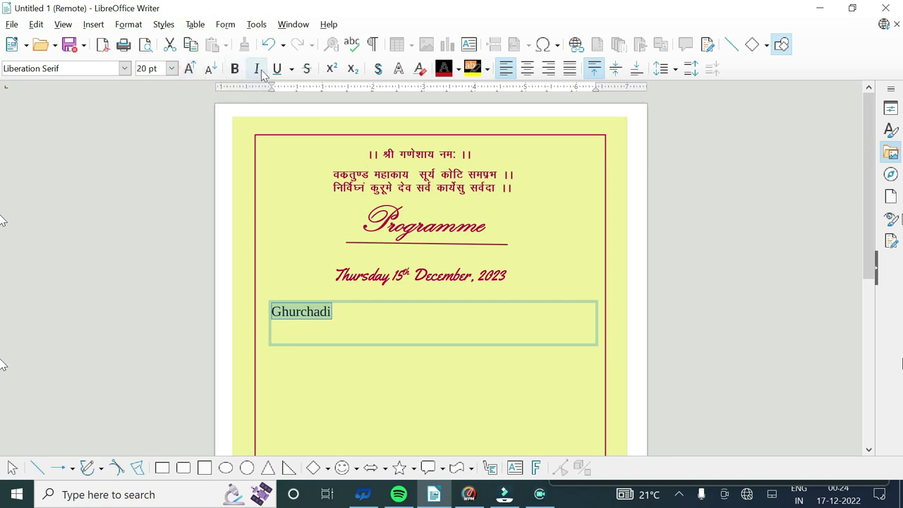
Append a dotted leader and '06:00 P.M.' to the Ghurchadi line and make it bold
click(333, 311)
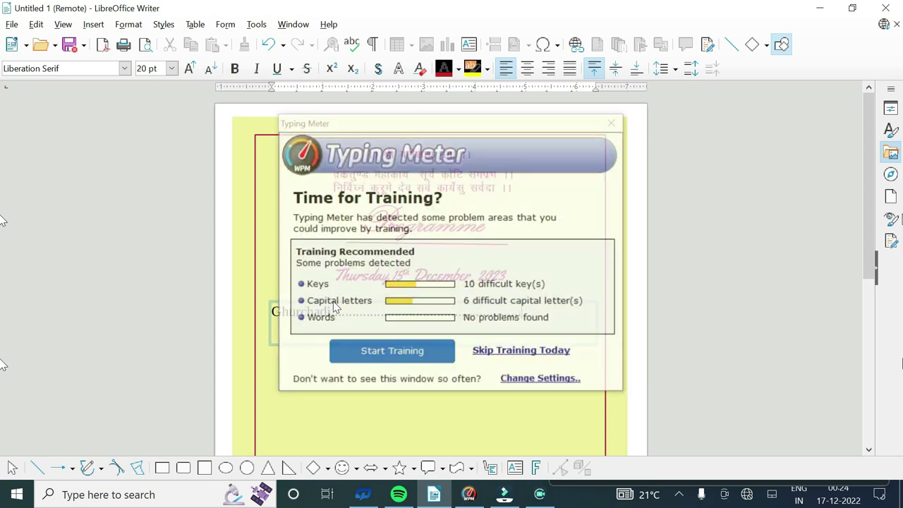
click(614, 122)
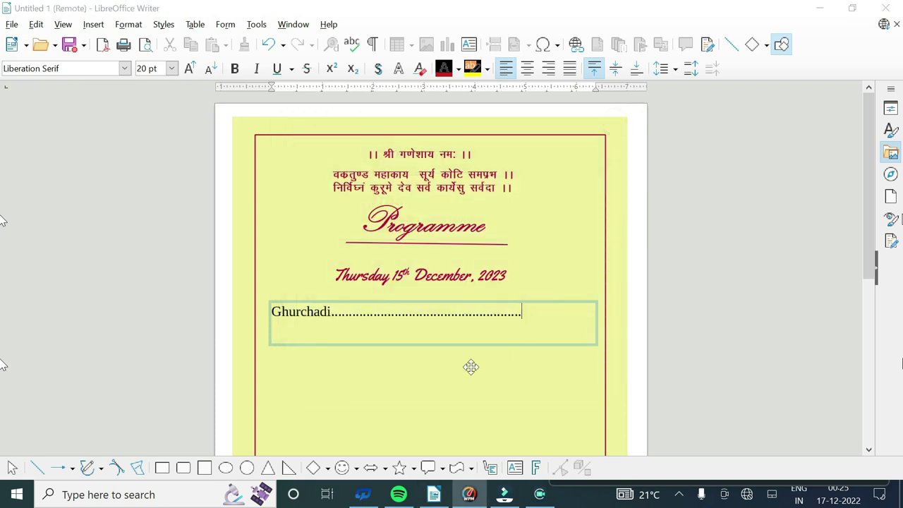
click(528, 311)
text(06:00 P)
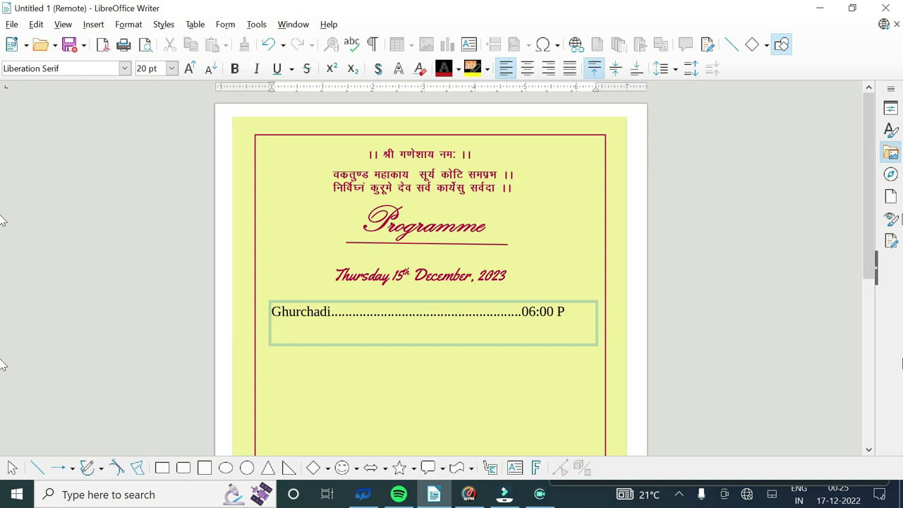
text(.M.)
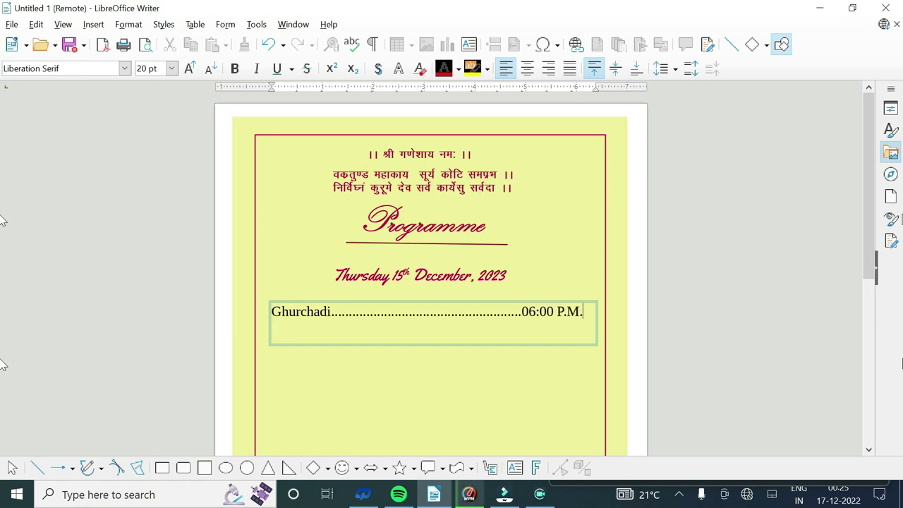
key(shift+Home)
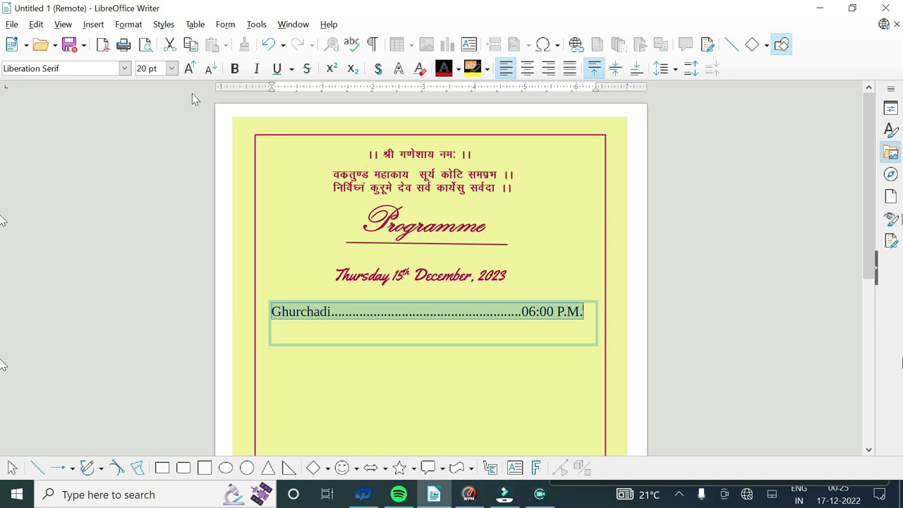
click(234, 68)
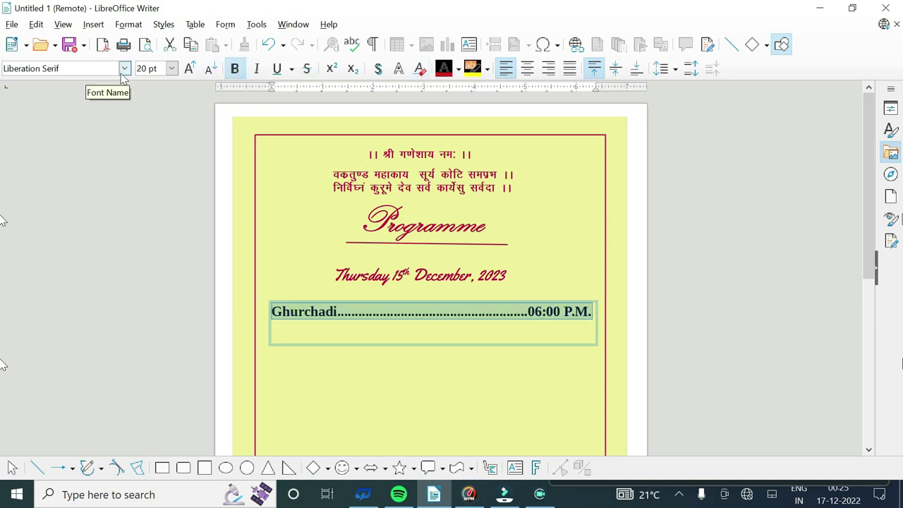
Change the Ghurchadi line's font to Vijaya at 24 pt
click(124, 68)
drag(256, 314, 238, 504)
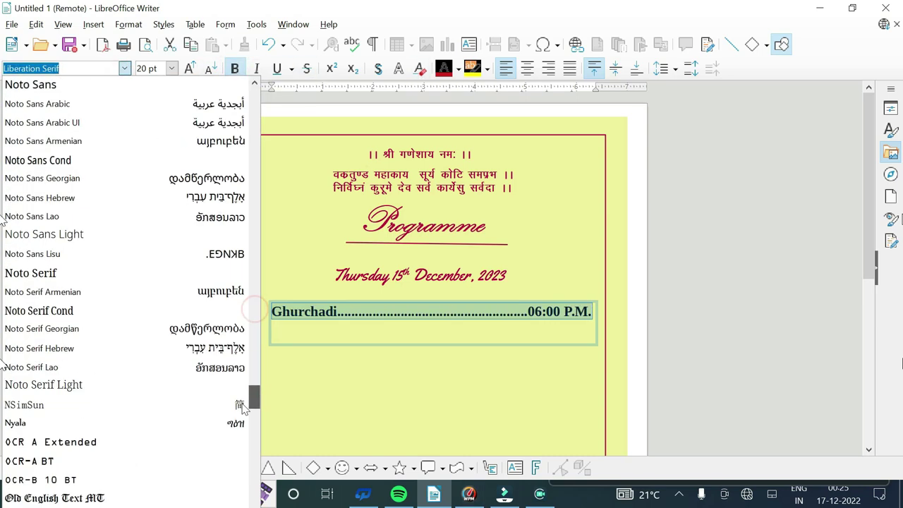
scroll(162, 429, down, 3)
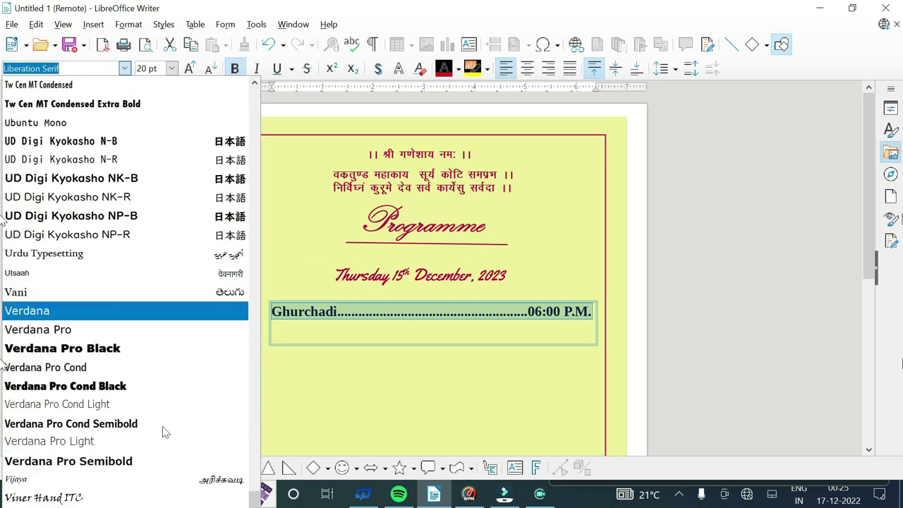
scroll(104, 382, down, 4)
click(80, 385)
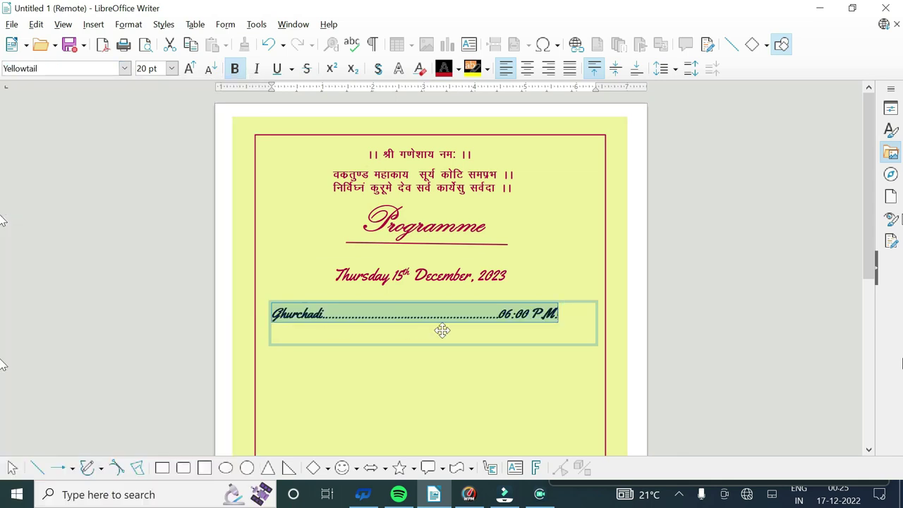
click(125, 68)
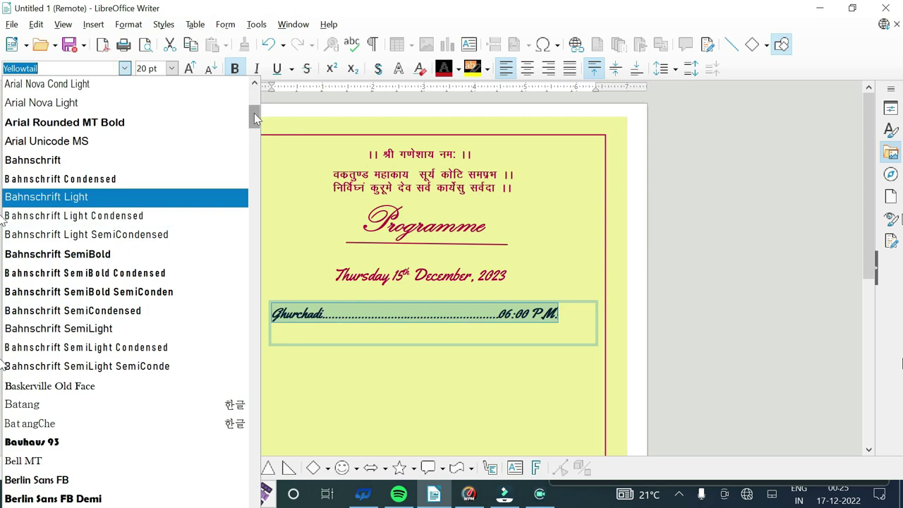
drag(254, 113, 255, 452)
scroll(50, 396, down, 4)
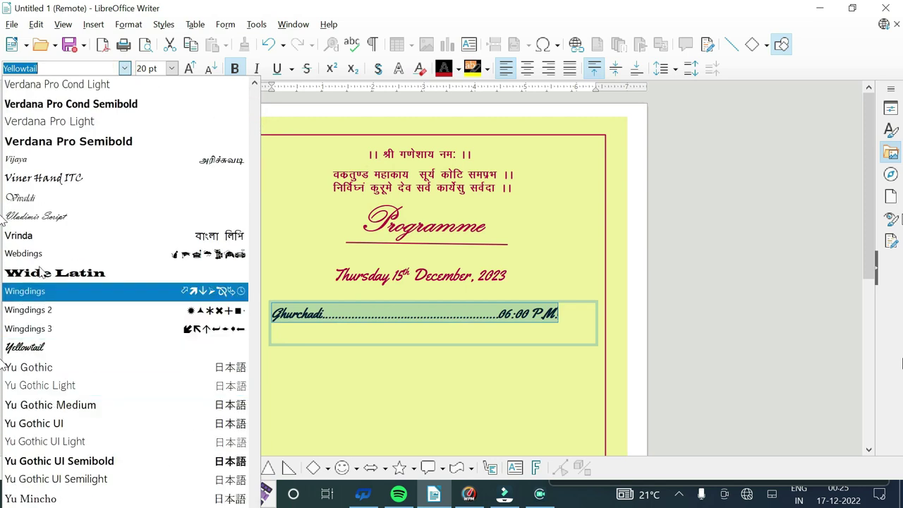
click(50, 160)
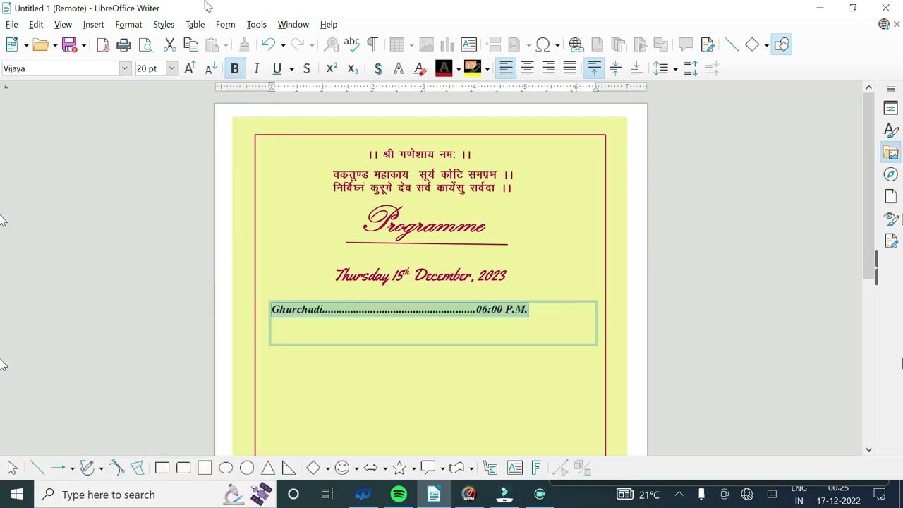
click(189, 69)
click(189, 68)
click(189, 69)
click(189, 69)
click(210, 69)
click(211, 69)
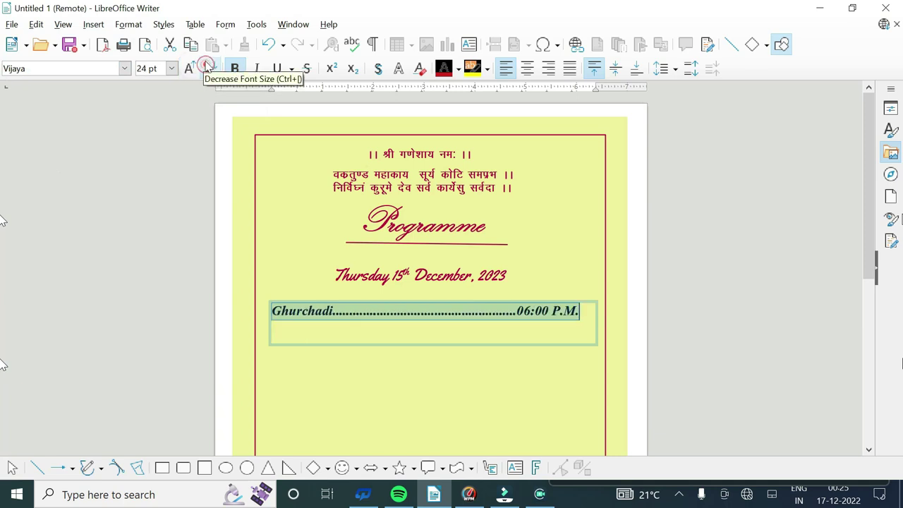
Colour the Ghurchadi line dark red and shift its box slightly up and left
click(458, 68)
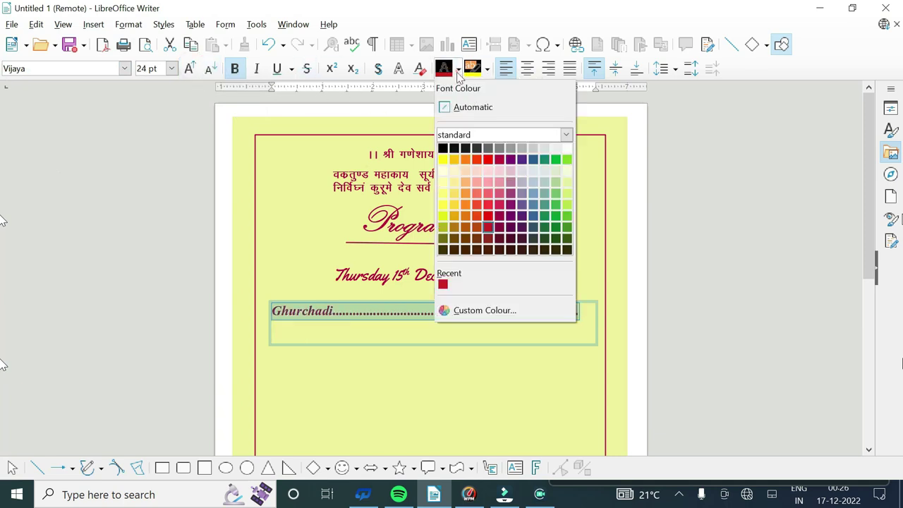
click(488, 156)
click(544, 344)
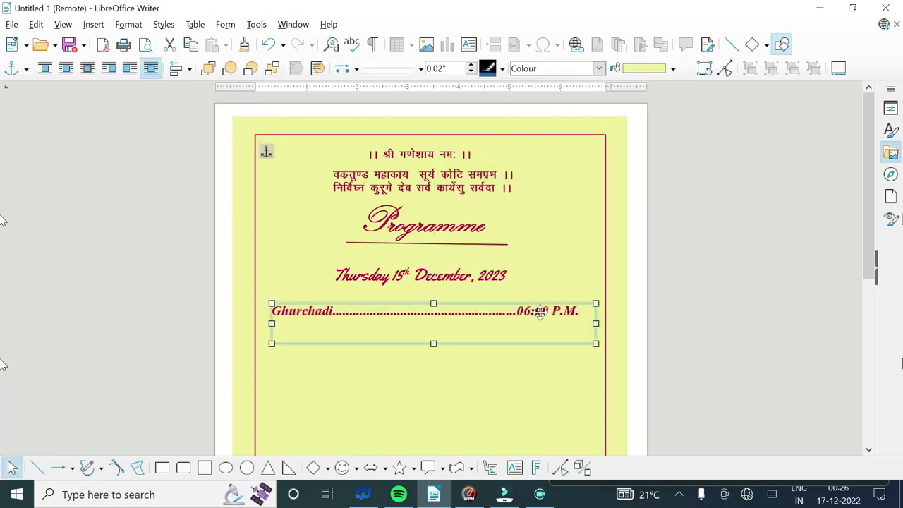
key(Right)
key(Right)
key(Right)
key(Left)
key(Left)
key(Left)
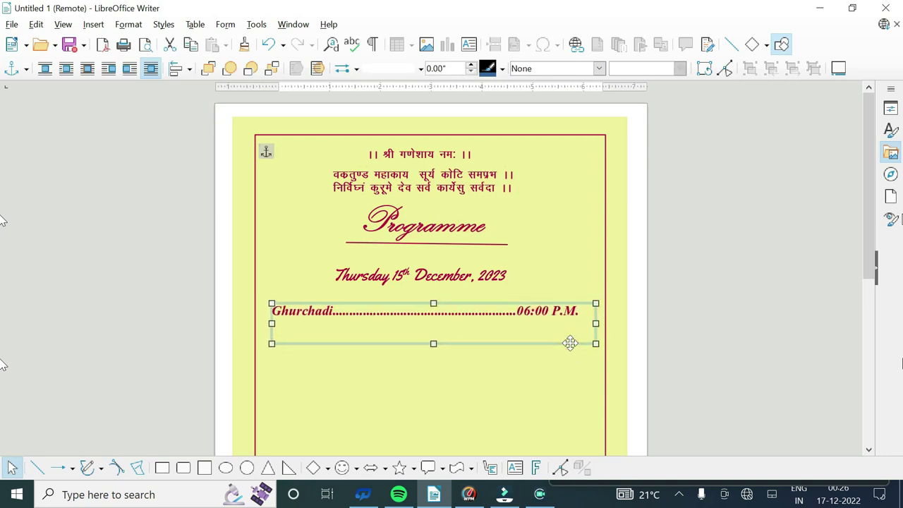
drag(570, 343, 562, 336)
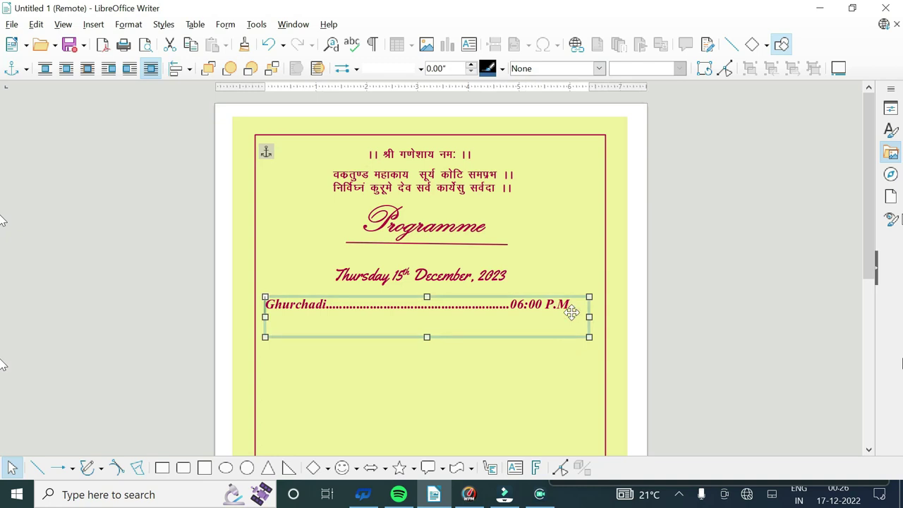
Enlarge the Ghurchadi line's text to 26 pt
click(572, 315)
key(ctrl+a)
click(189, 69)
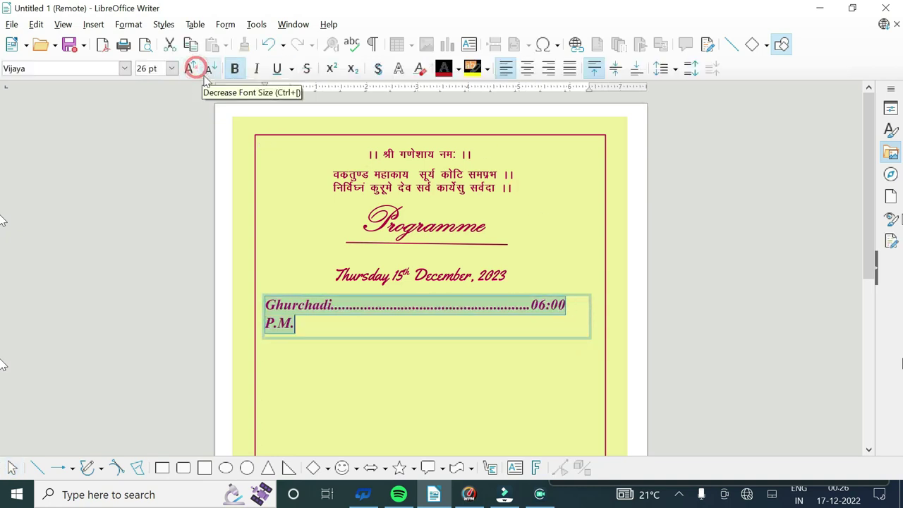
click(590, 329)
click(725, 325)
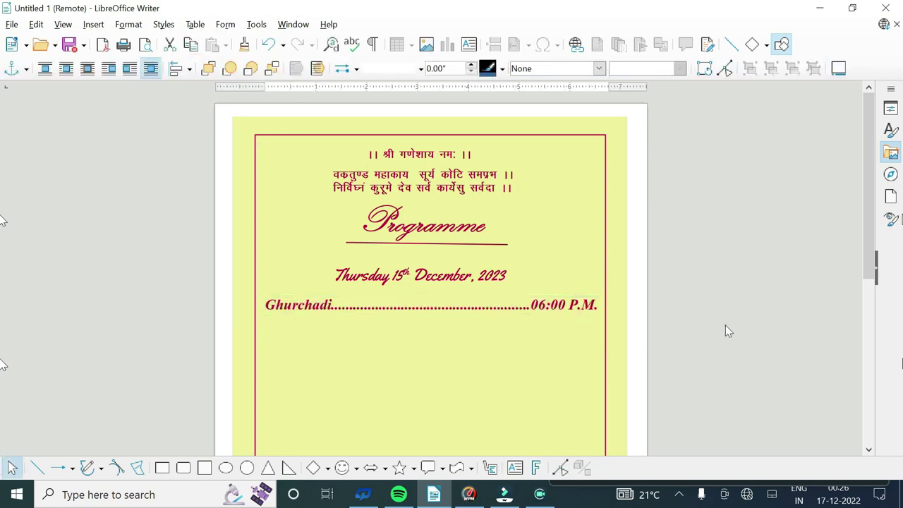
click(93, 24)
click(116, 177)
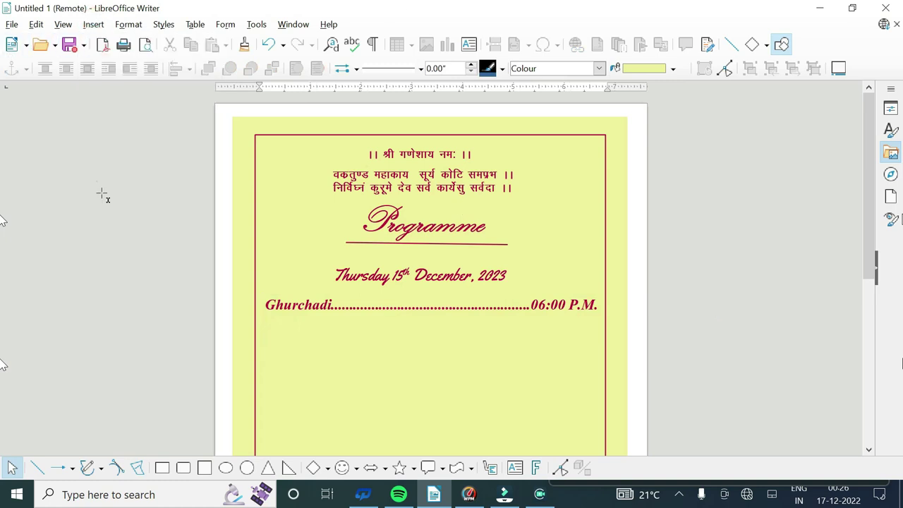
Add a text box under the Ghurchadi line reading 'Depature of Barat……07:30 P.M.'
drag(266, 326, 602, 366)
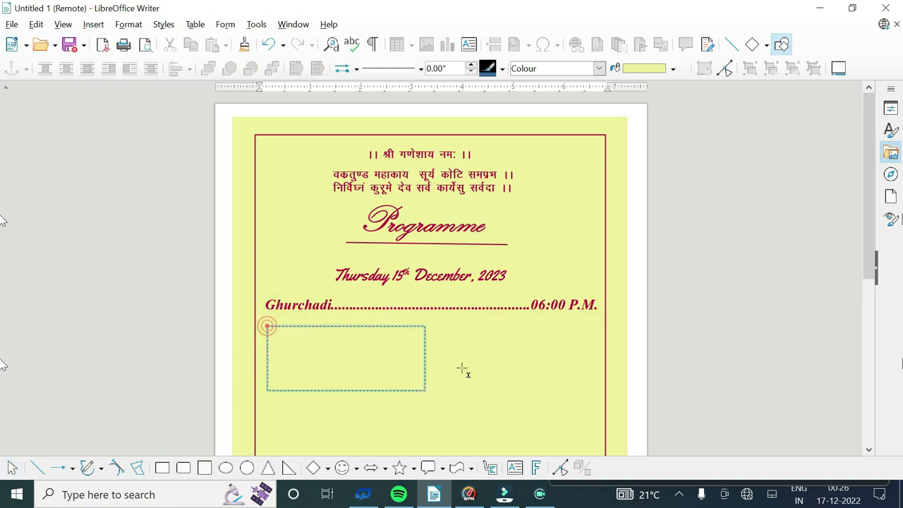
text(Depatu)
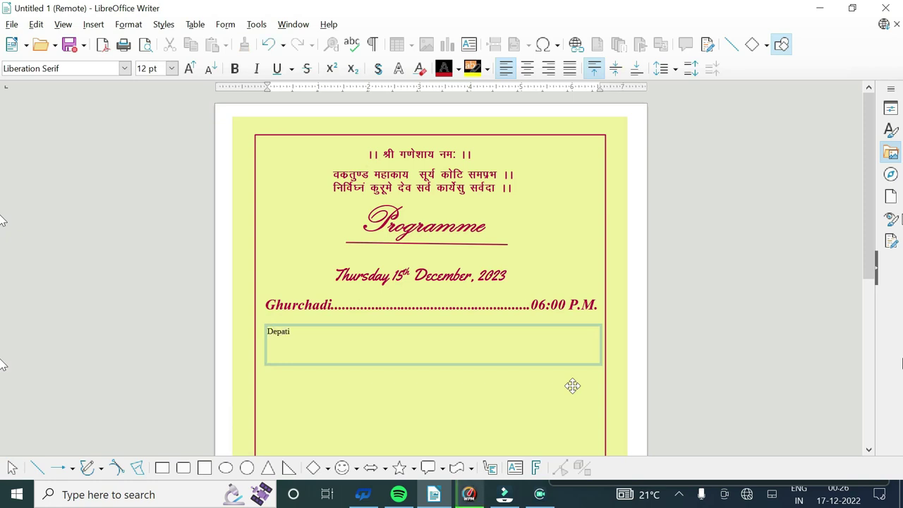
text(re o)
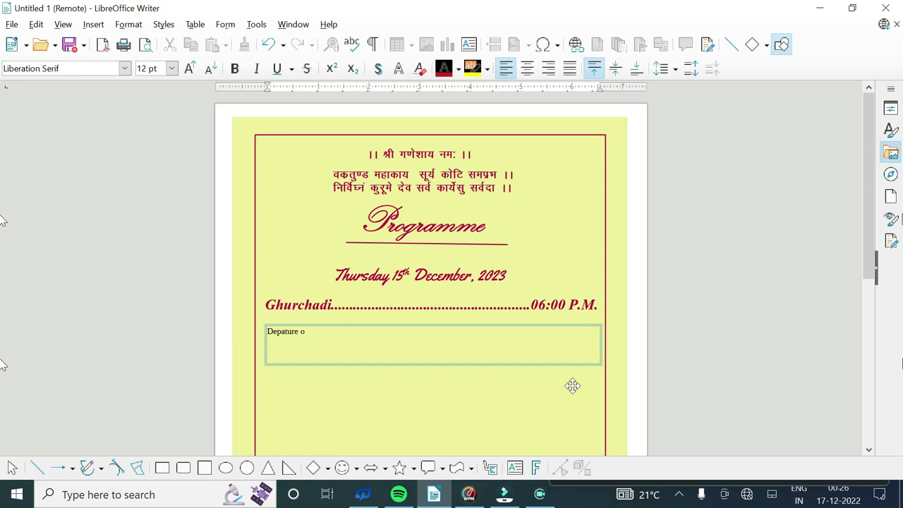
text(f Ba)
text(rat)
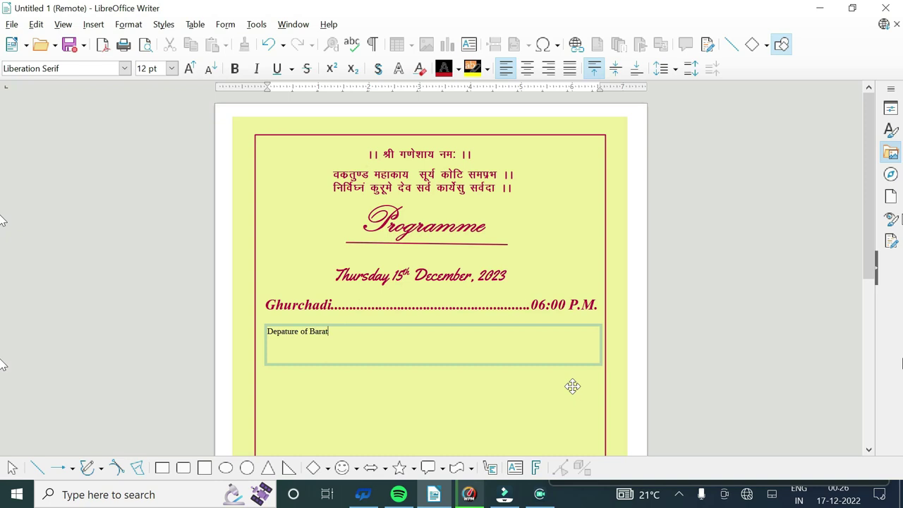
text(...................................................07:30)
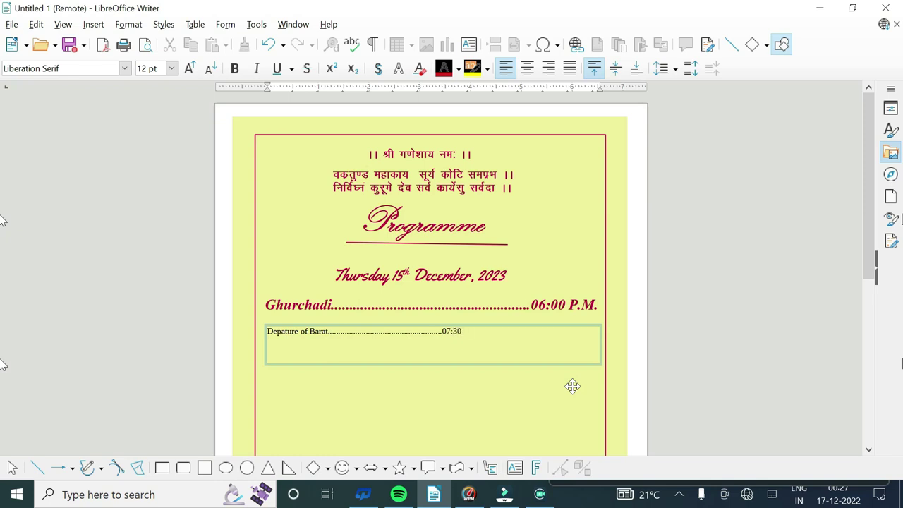
text( P.M.)
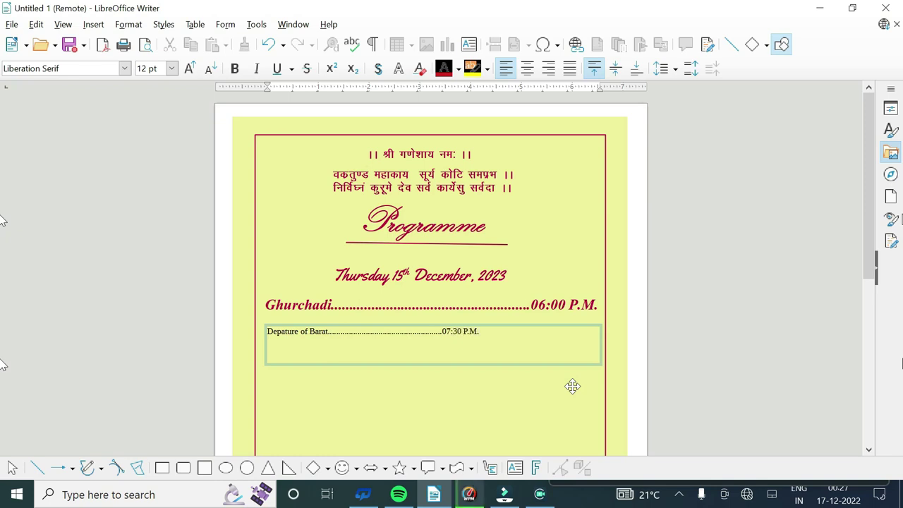
Make the Depature of Barat line bold at 18 pt
key(ctrl+a)
click(188, 68)
click(188, 69)
click(188, 68)
click(187, 68)
click(188, 69)
key(ctrl+b)
click(188, 69)
click(210, 69)
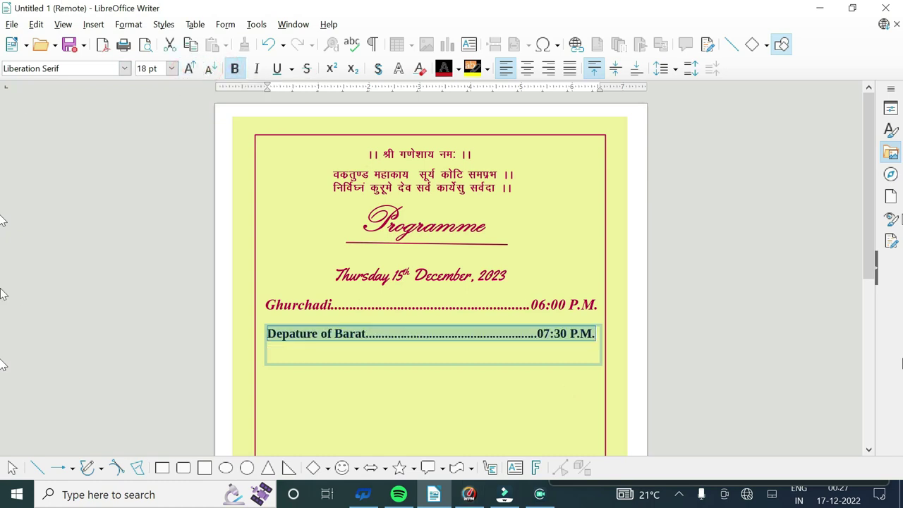
click(125, 68)
scroll(125, 268, down, 8)
scroll(125, 268, down, 7)
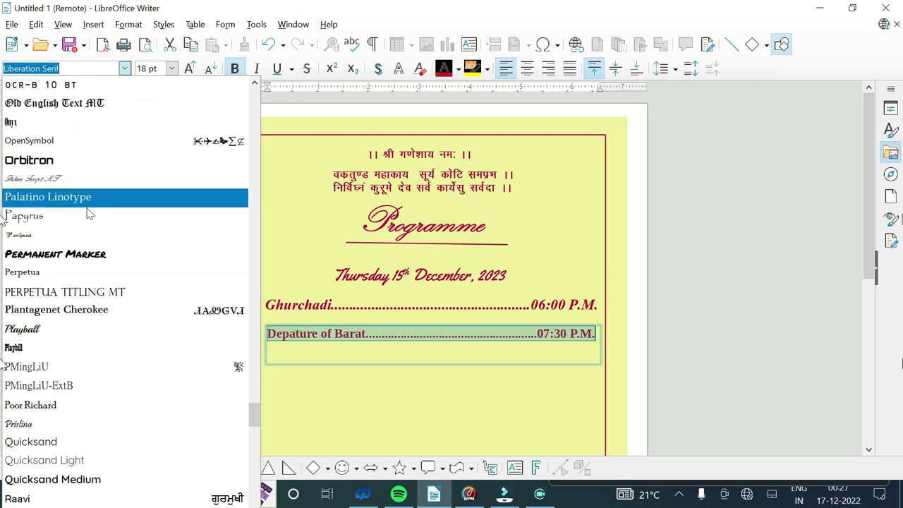
Set the Depature of Barat line in Vijaya at 24 pt, after trying Playball
scroll(95, 283, down, 1)
scroll(90, 288, down, 3)
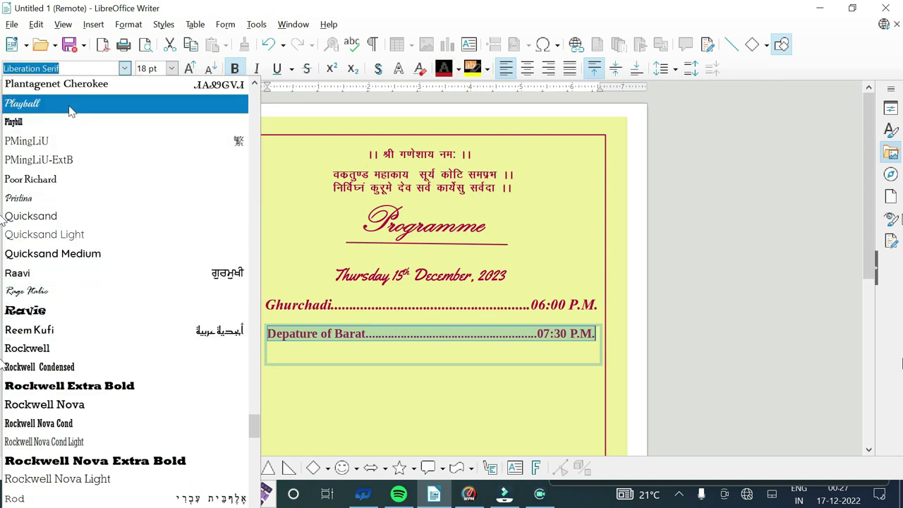
click(70, 105)
click(126, 69)
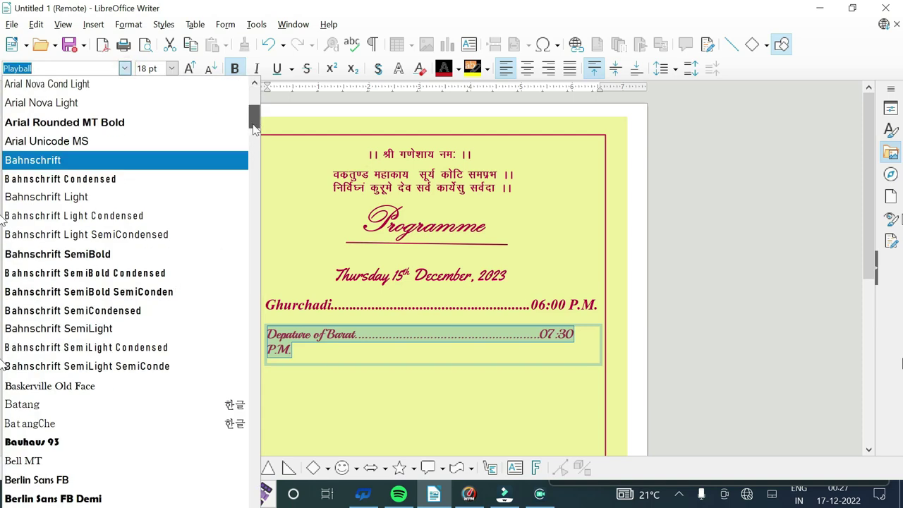
drag(254, 128, 276, 6)
scroll(232, 448, down, 15)
scroll(226, 484, down, 10)
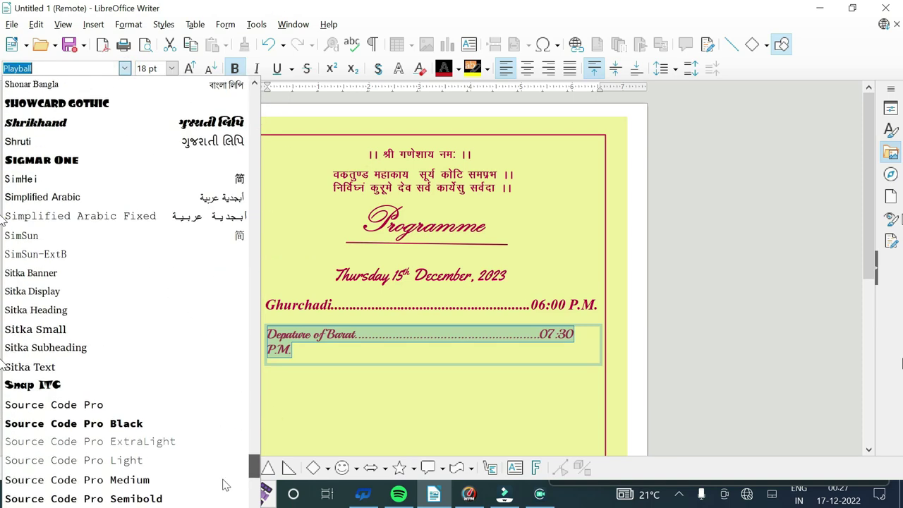
scroll(166, 430, up, 8)
scroll(75, 333, down, 1)
scroll(74, 338, down, 4)
scroll(74, 346, down, 1)
scroll(74, 343, down, 12)
scroll(73, 331, down, 12)
scroll(72, 325, down, 1)
scroll(71, 318, down, 1)
scroll(70, 318, down, 12)
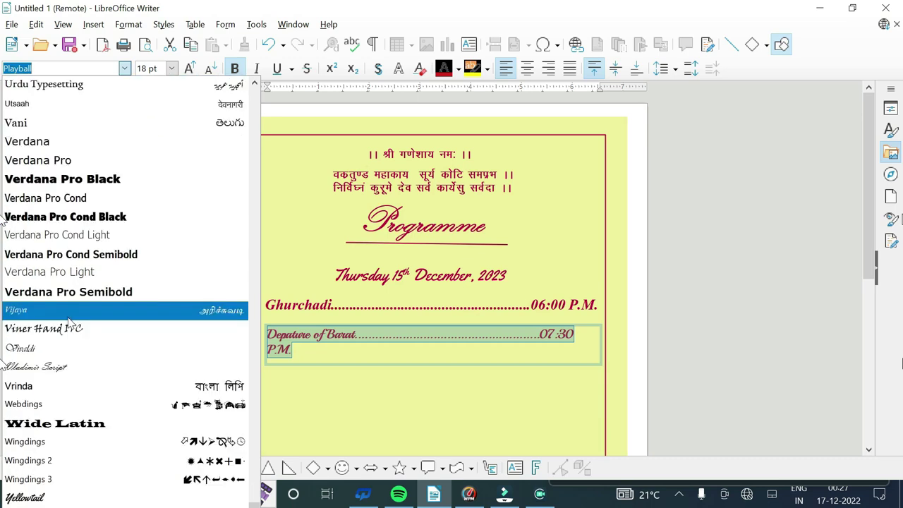
click(75, 309)
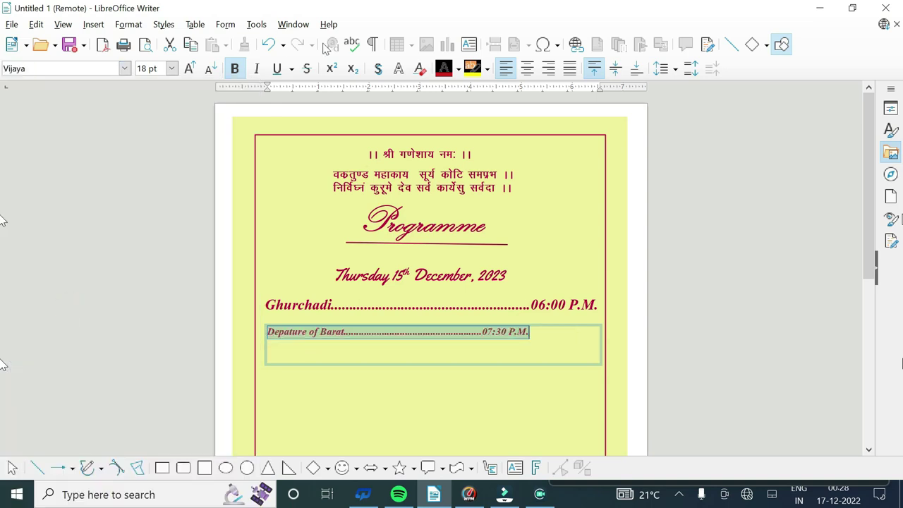
click(189, 69)
click(190, 68)
click(189, 69)
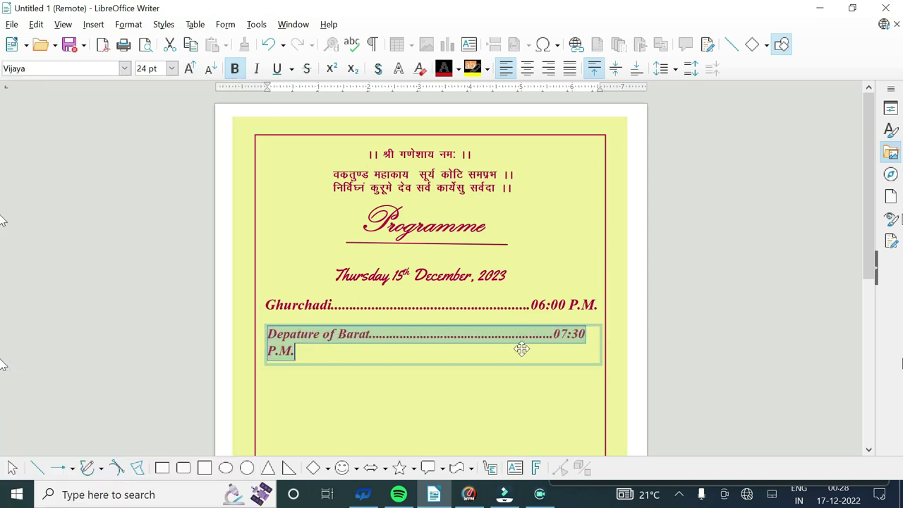
Widen the Barat text box so the time fits and colour the line dark red
click(599, 353)
drag(600, 346, 627, 346)
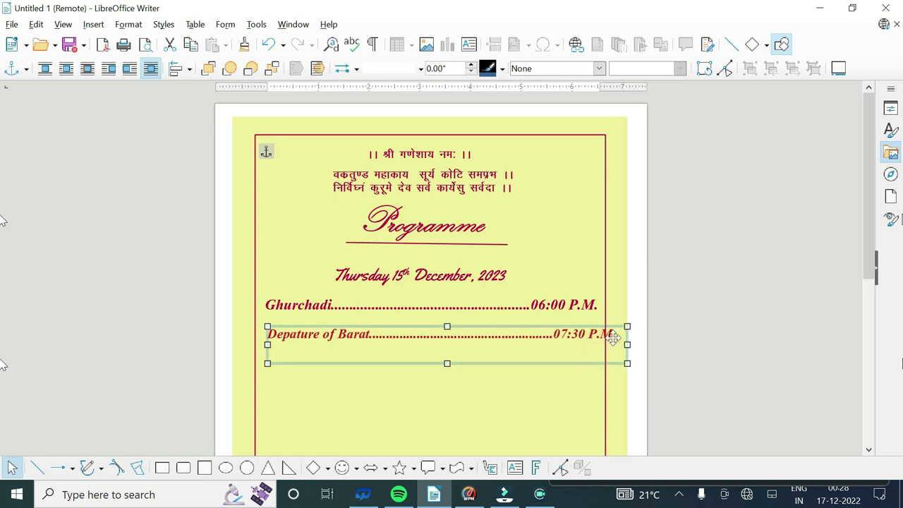
double_click(614, 334)
triple_click(614, 335)
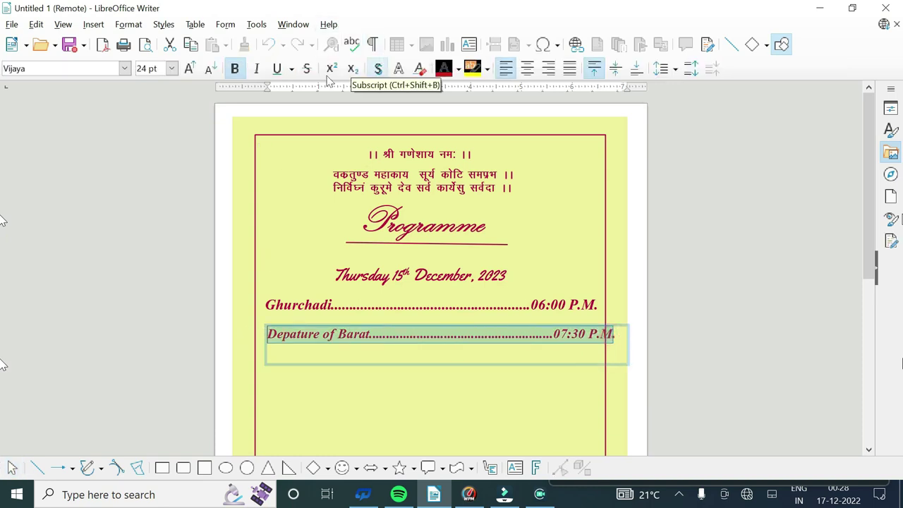
click(458, 68)
click(496, 157)
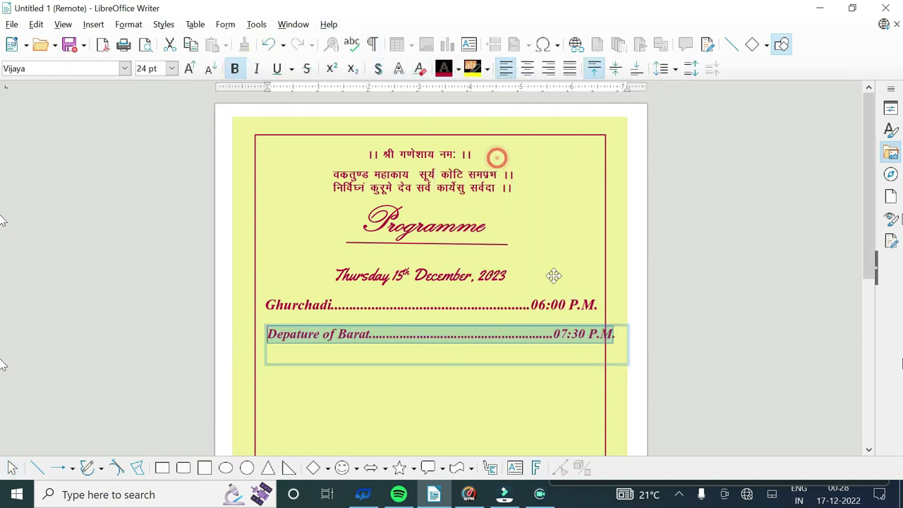
click(621, 334)
Enlarge the Barat line to 26 pt, deleting surplus dots so it stays on one line
click(554, 334)
key(BackSpace)
key(BackSpace)
key(BackSpace)
key(BackSpace)
key(BackSpace)
drag(600, 334, 175, 193)
click(189, 68)
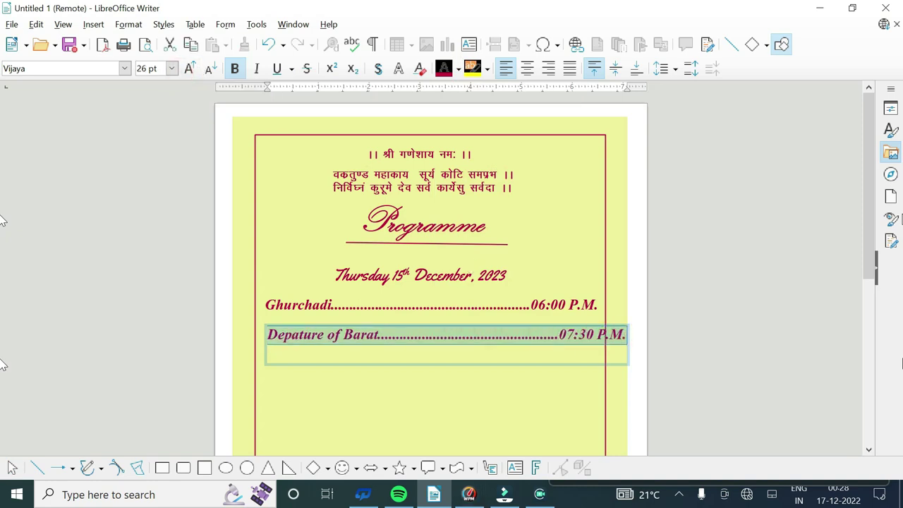
click(528, 337)
key(BackSpace)
key(BackSpace)
key(BackSpace)
key(BackSpace)
key(BackSpace)
key(BackSpace)
key(BackSpace)
key(BackSpace)
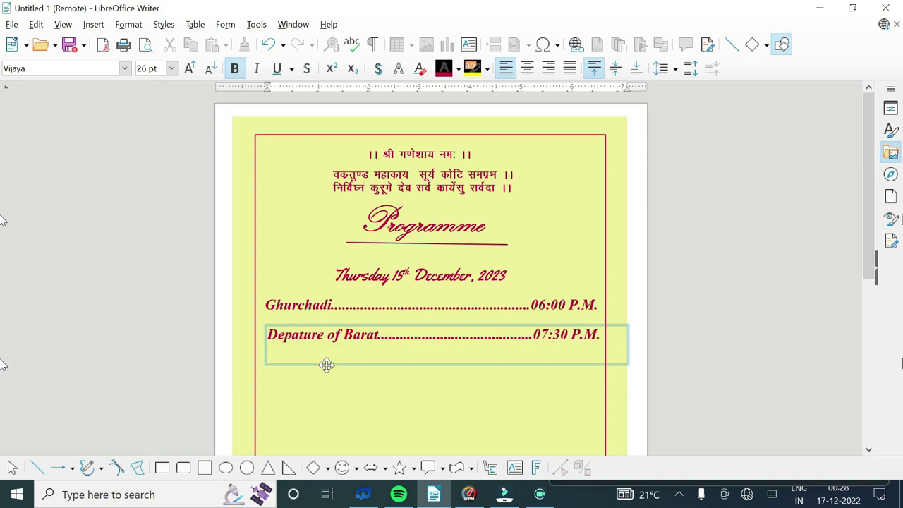
Move the Barat text box to line up under the Ghurchadi line
click(327, 365)
drag(316, 363, 319, 359)
click(699, 285)
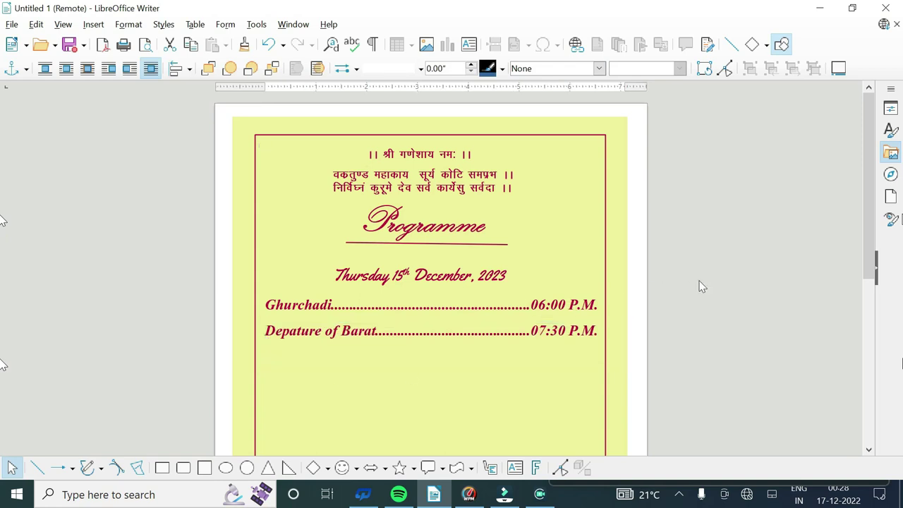
Draw a text box below the programme lines and type the name 'Vennu'
click(93, 24)
click(131, 178)
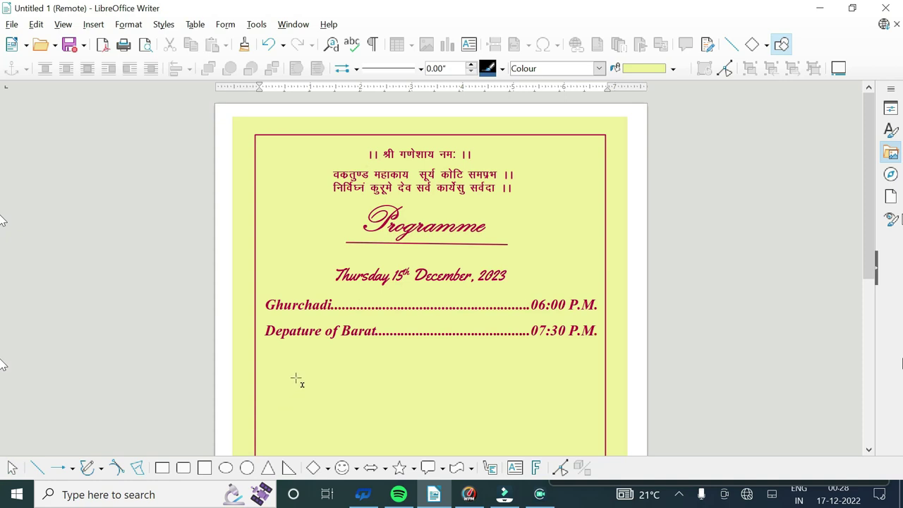
scroll(375, 395, down, 4)
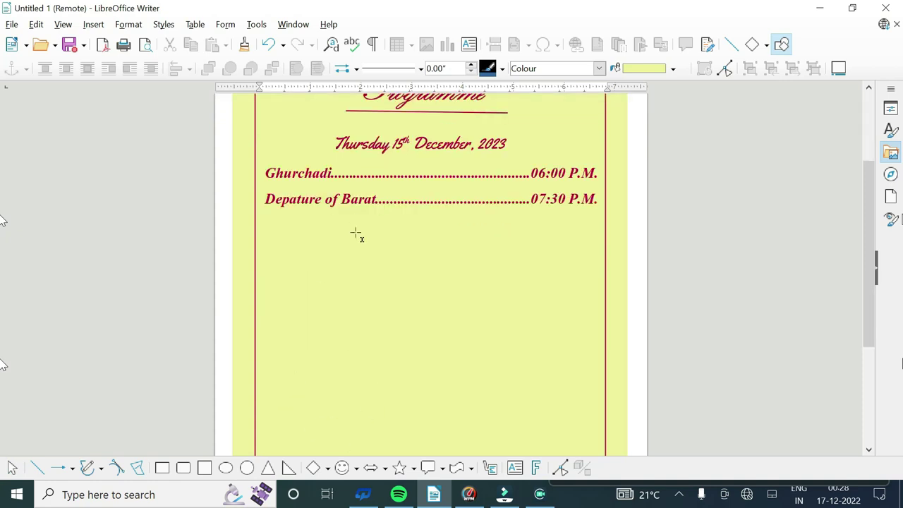
drag(355, 237, 526, 323)
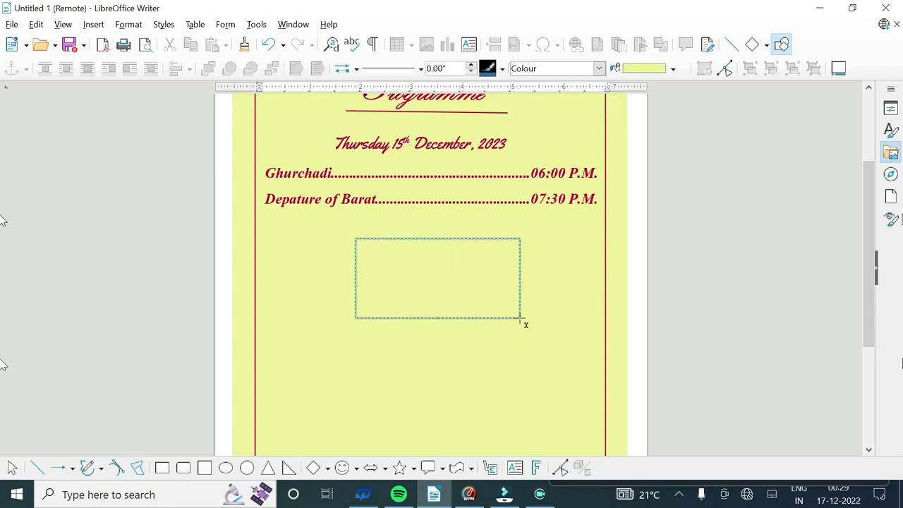
scroll(508, 322, down, 5)
scroll(480, 322, up, 4)
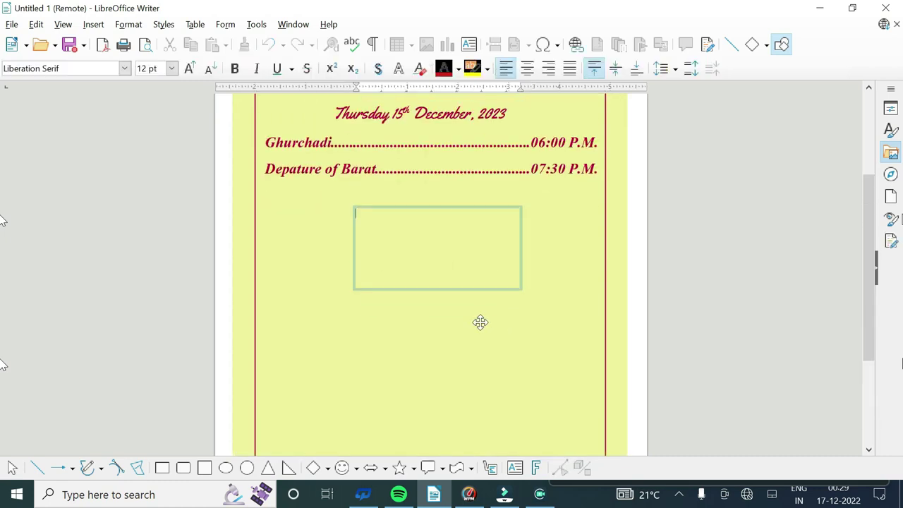
text(Ve)
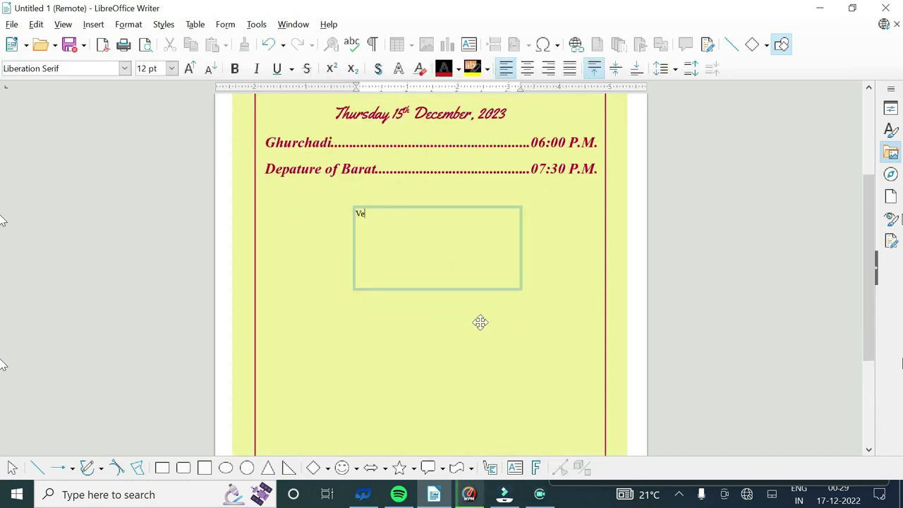
text(nnu)
Enlarge 'Vennu' to 54 pt and colour it dark red
key(ctrl+a)
click(191, 69)
click(191, 69)
click(190, 69)
click(190, 68)
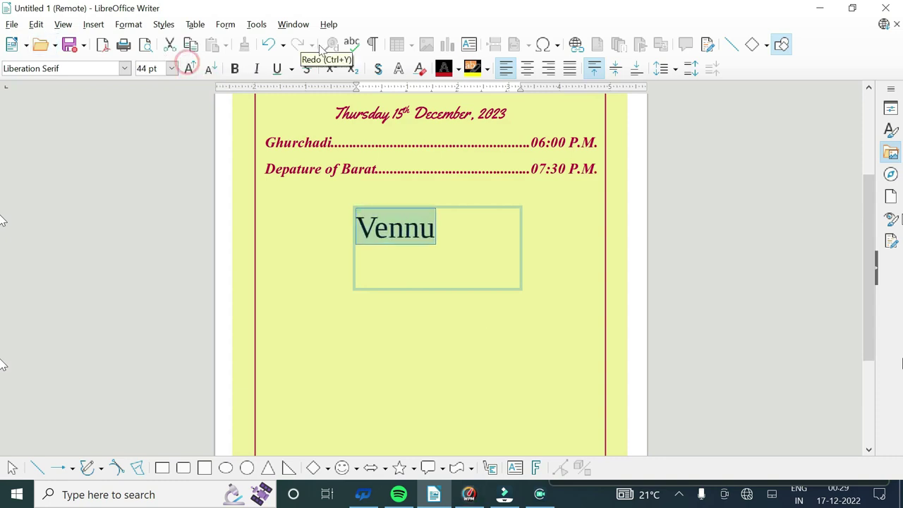
click(458, 69)
click(501, 160)
click(459, 69)
click(497, 162)
click(189, 69)
click(189, 68)
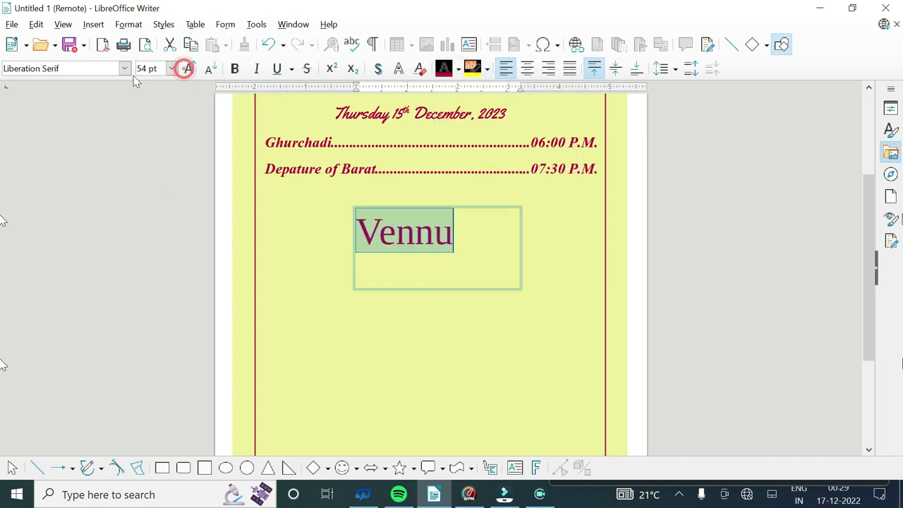
Try Vladimir Script and Viner Hand ITC, then settle on the Vijaya font for 'Vennu'
click(125, 69)
scroll(85, 252, down, 10)
scroll(85, 252, down, 6)
scroll(53, 272, down, 1)
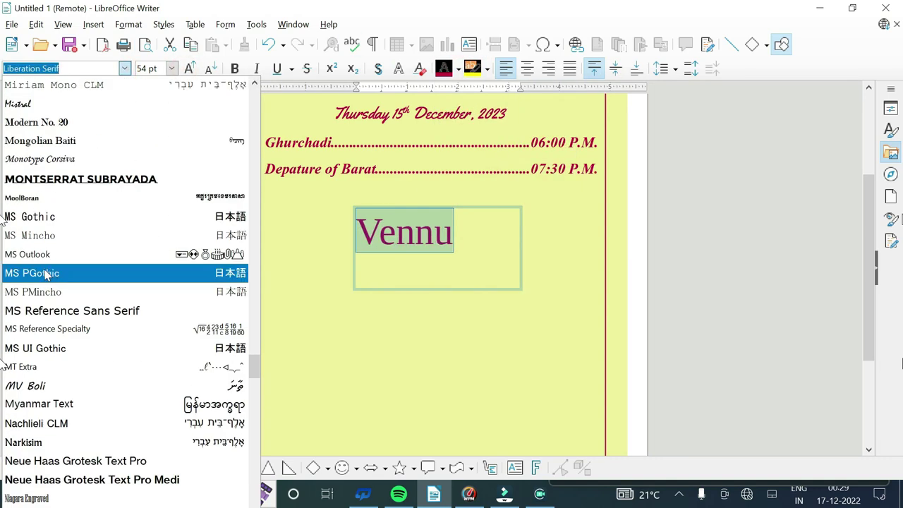
scroll(64, 304, down, 10)
scroll(64, 305, down, 10)
scroll(63, 304, down, 10)
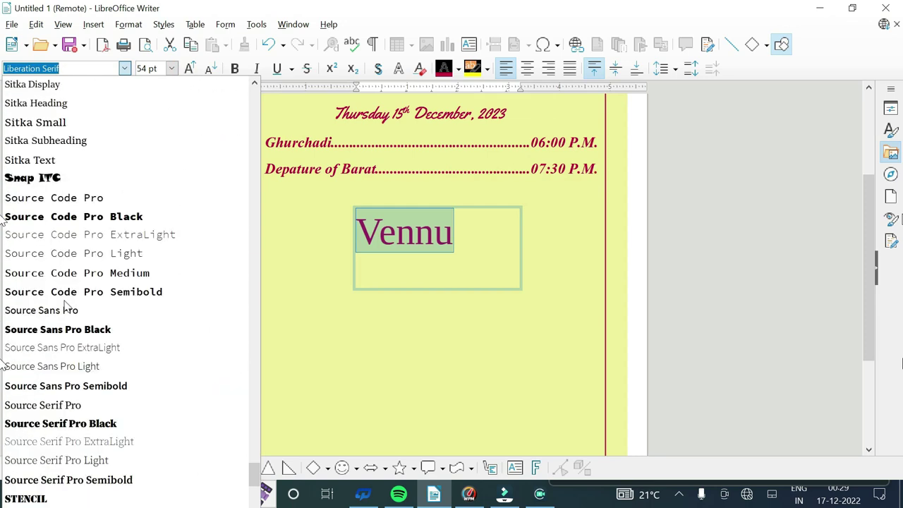
scroll(63, 303, down, 10)
click(34, 254)
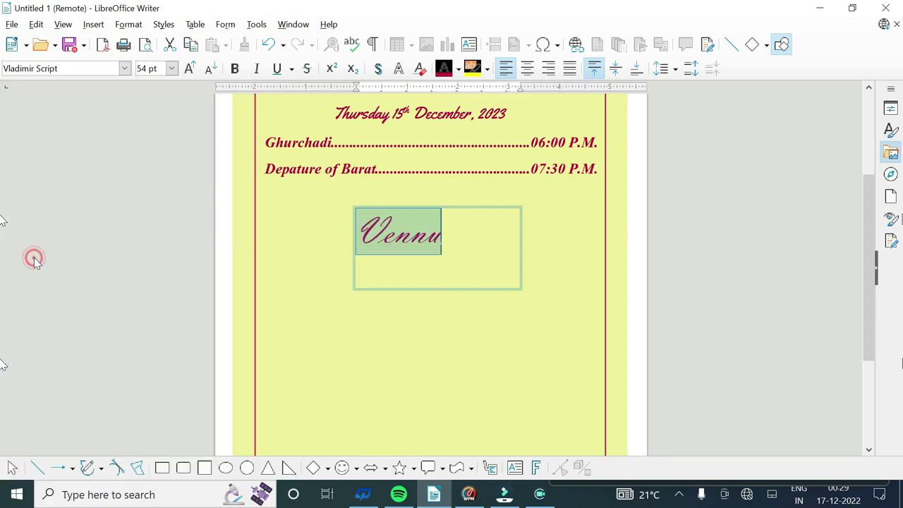
click(124, 69)
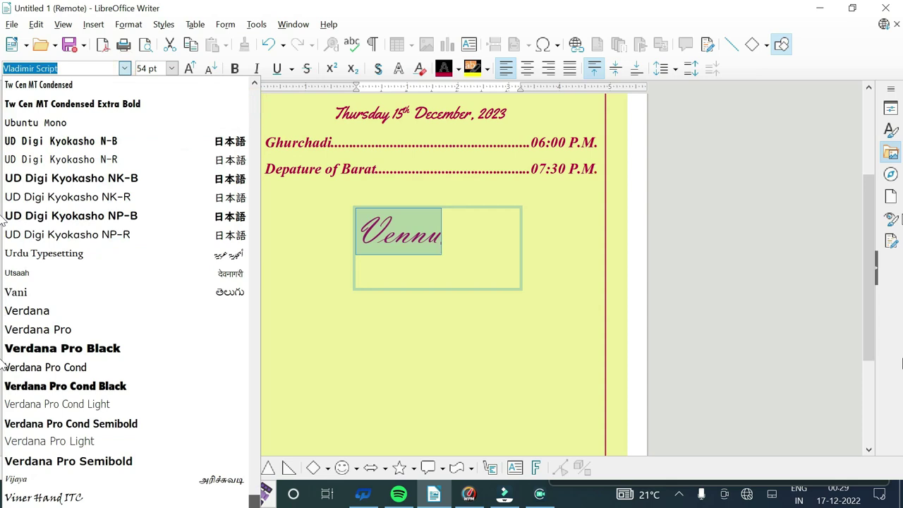
scroll(42, 459, down, 6)
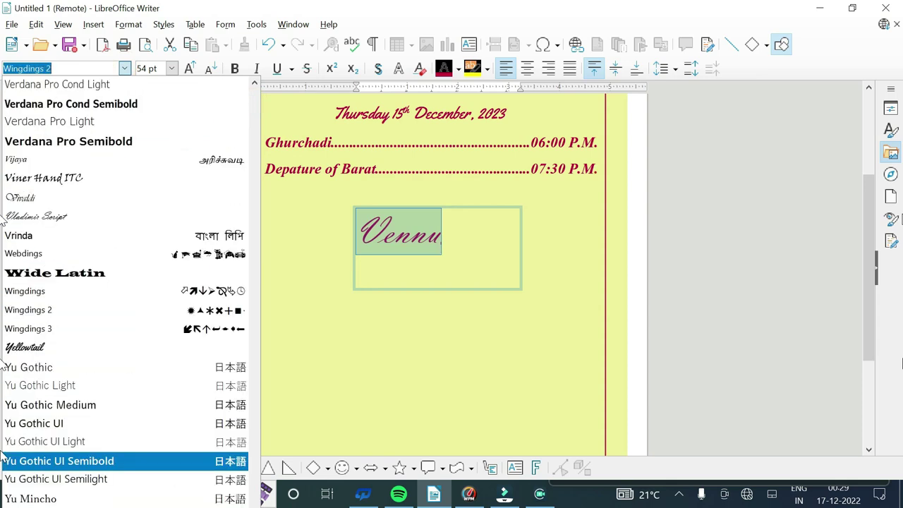
click(49, 178)
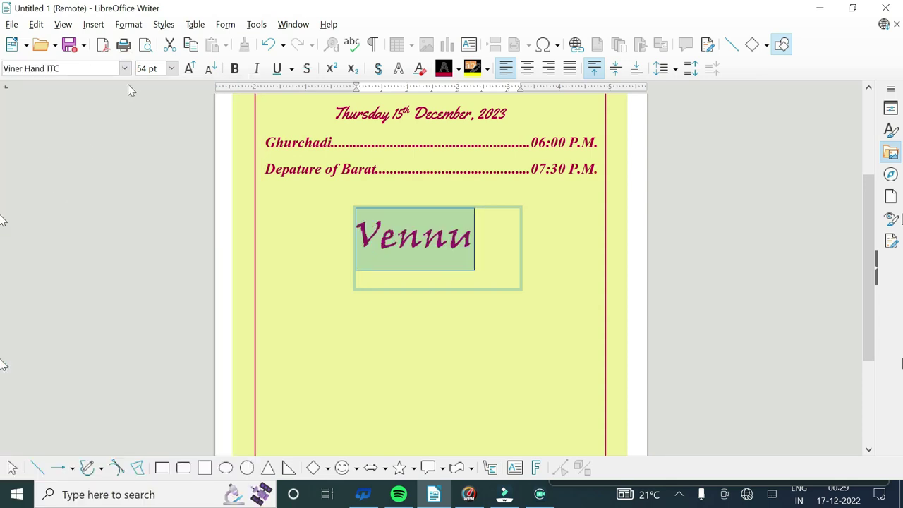
click(128, 68)
drag(254, 99, 258, 490)
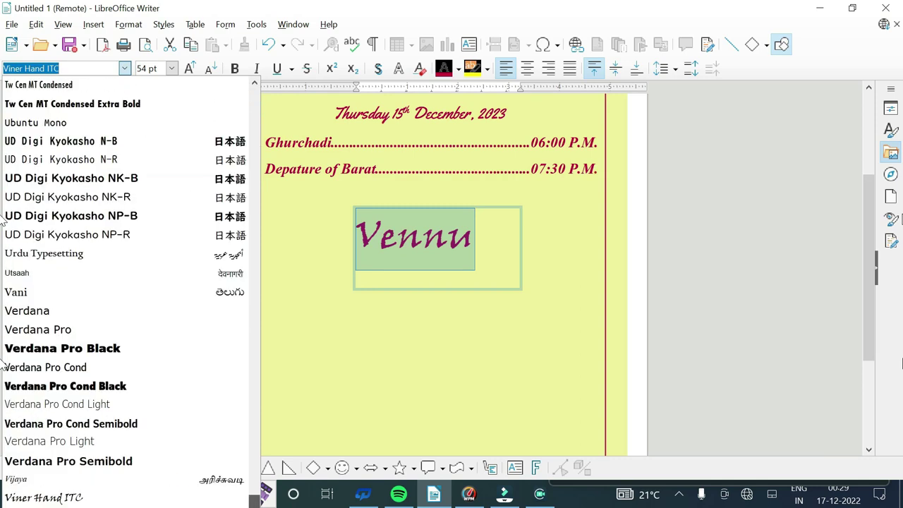
click(42, 159)
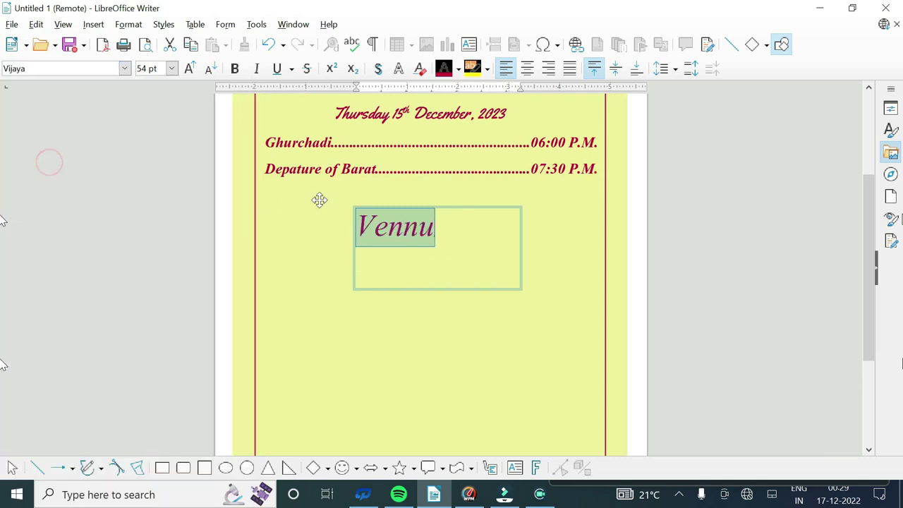
Make 'Vennu' 72 pt bold and select its text box
click(191, 68)
click(190, 68)
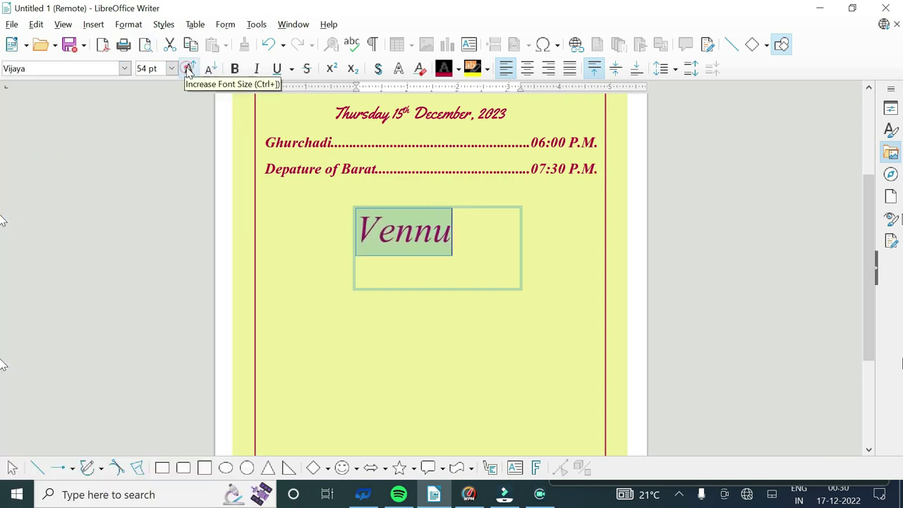
click(191, 69)
click(235, 68)
click(470, 232)
click(459, 288)
Shift the 'Vennu' text box so it sits centred on the page
scroll(459, 288, up, 3)
scroll(455, 322, up, 3)
scroll(456, 322, down, 1)
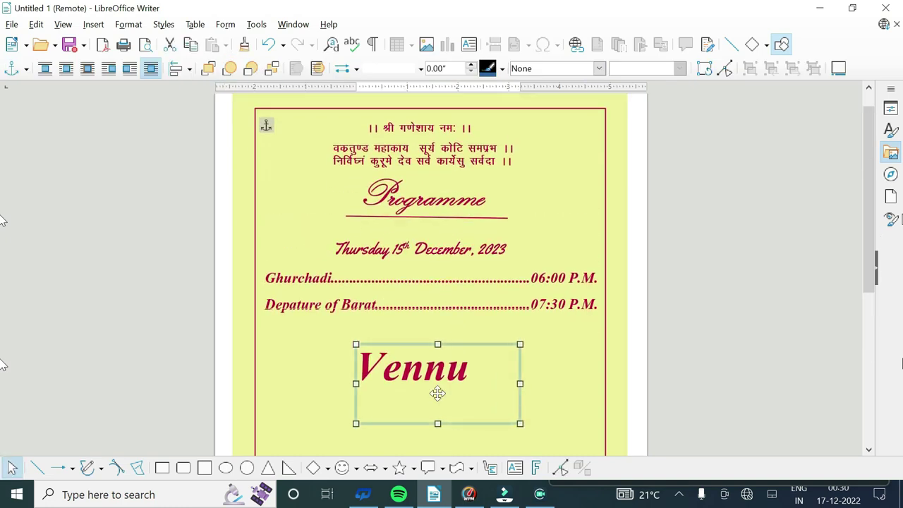
drag(453, 424, 460, 415)
scroll(518, 377, down, 5)
scroll(491, 353, up, 1)
scroll(492, 353, up, 3)
drag(471, 304, 486, 305)
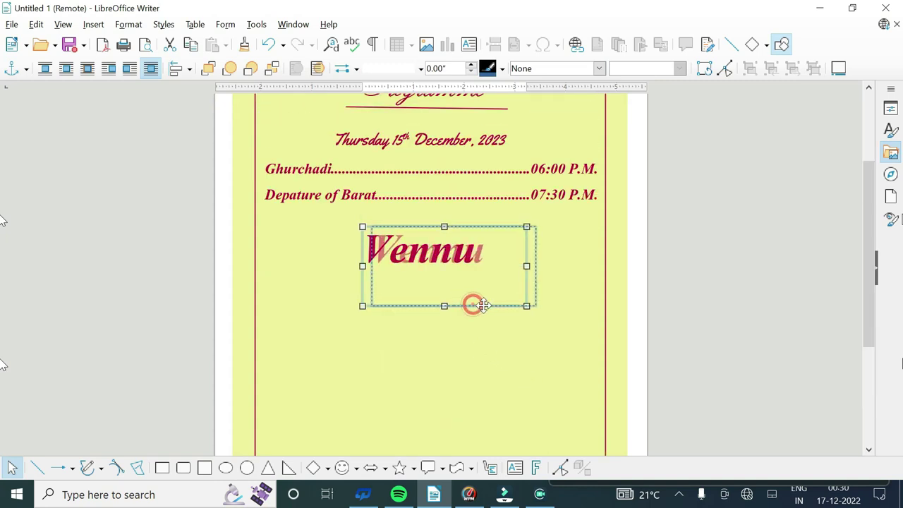
click(709, 268)
scroll(710, 268, up, 2)
scroll(299, 205, up, 1)
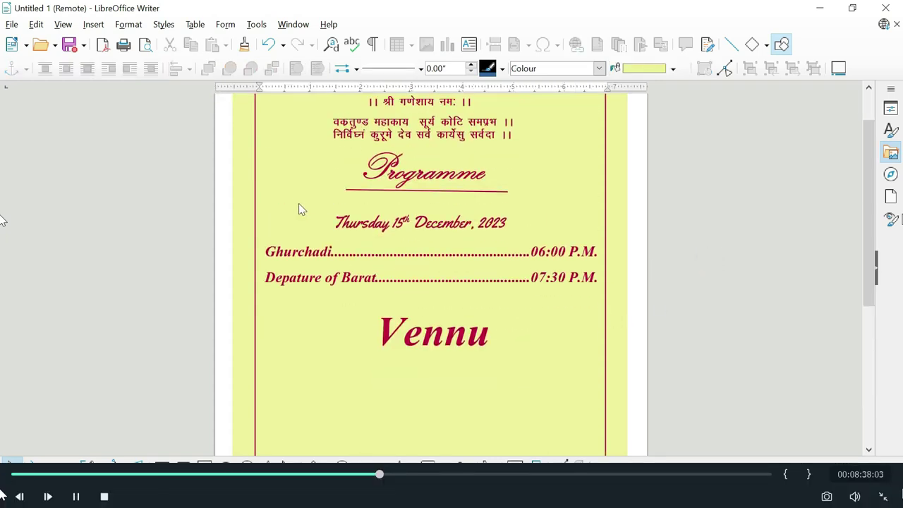
click(93, 24)
click(134, 177)
scroll(329, 339, down, 2)
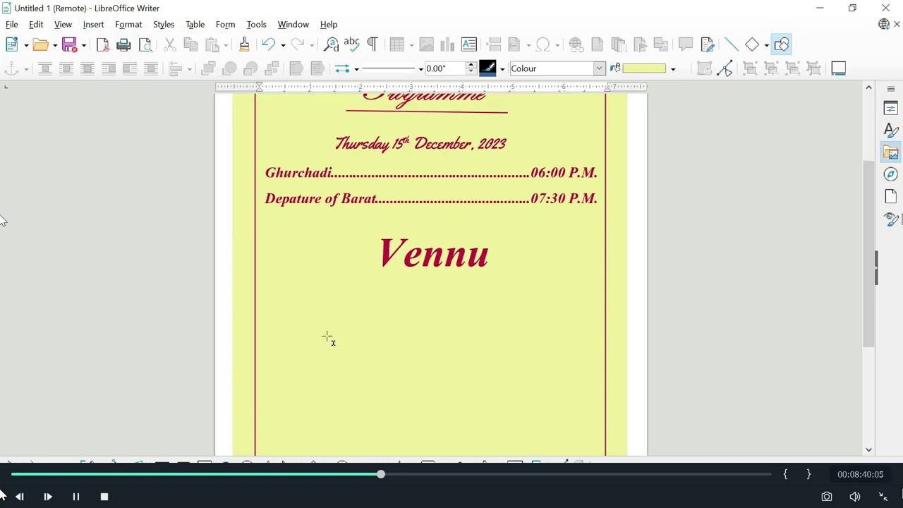
Draw a text box beneath 'Vennu' and start typing the venue name ('Fetha')
mouse_move(313, 278)
mouse_down()
mouse_move(558, 330)
mouse_move(549, 330)
mouse_up()
scroll(538, 386, down, 5)
scroll(659, 345, up, 1)
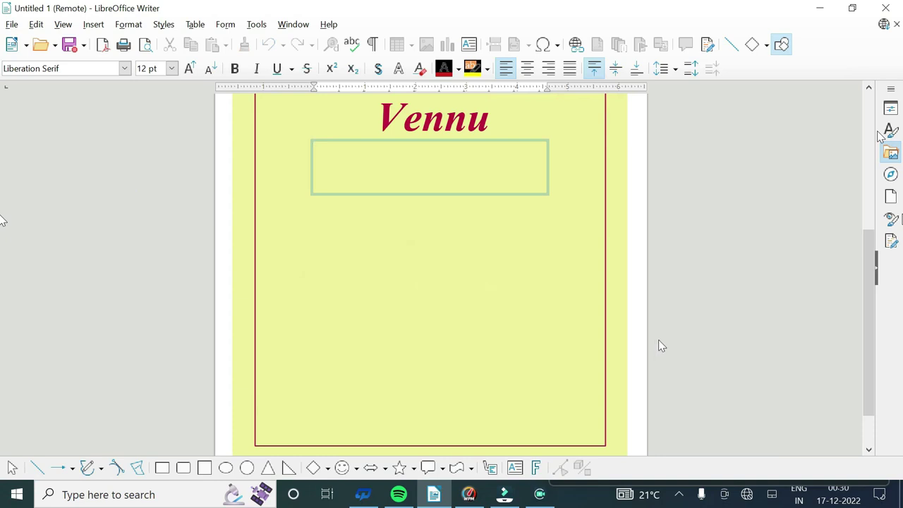
scroll(668, 361, down, 1)
scroll(818, 265, up, 3)
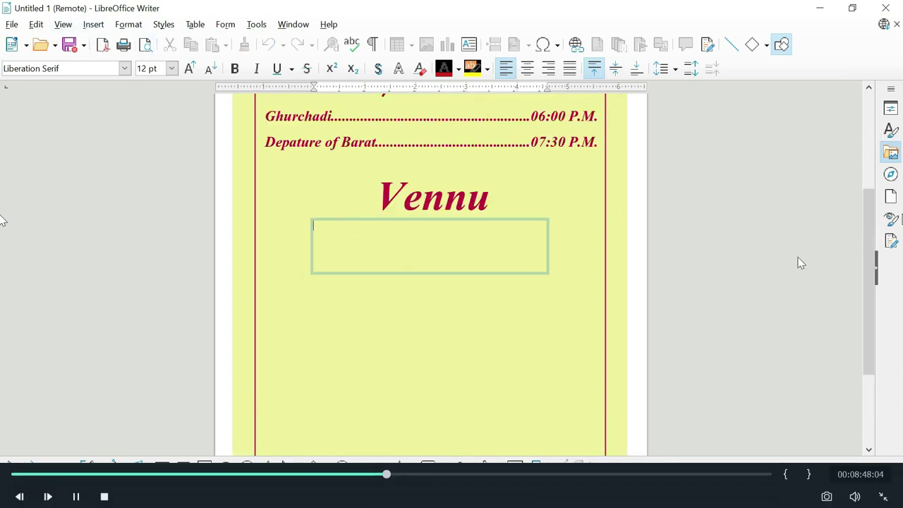
text(F)
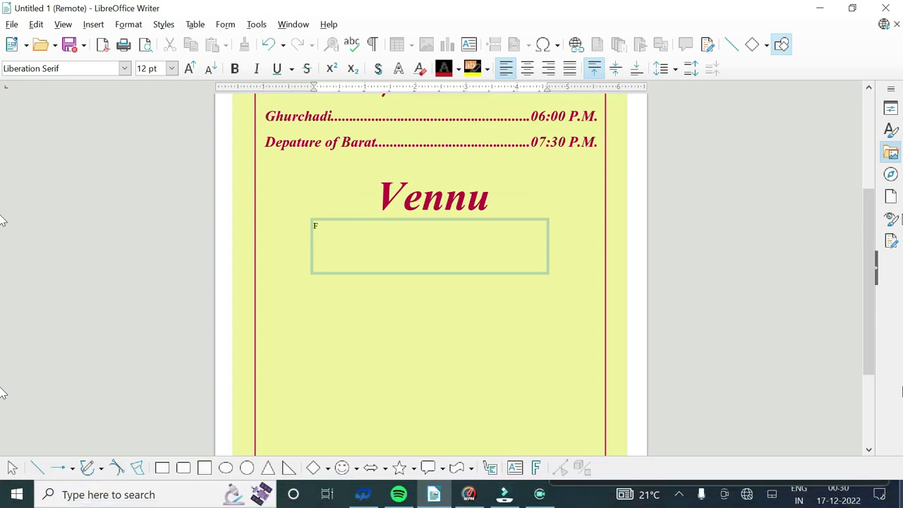
text(etha)
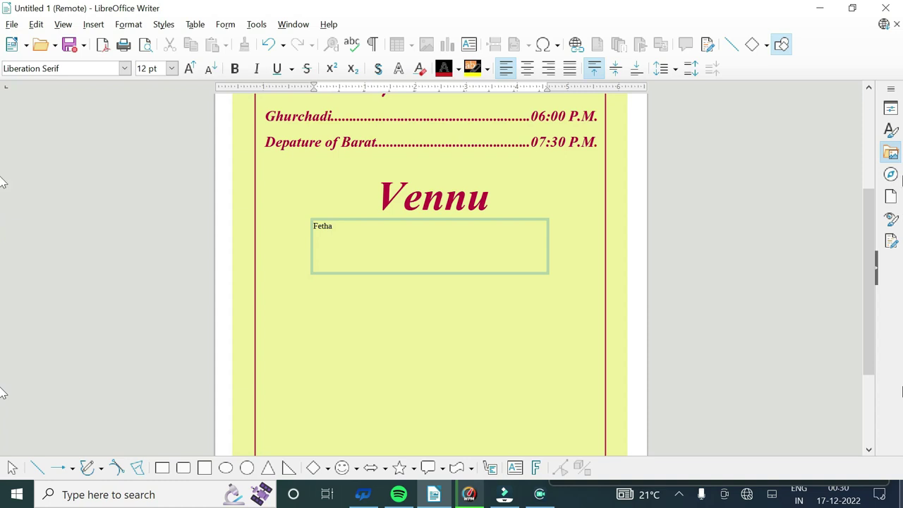
Enlarge 'With Best Compliment From:' to 28 pt and centre its frame below 'Ambedkar Nagar, (U.P)'
click(190, 73)
click(592, 284)
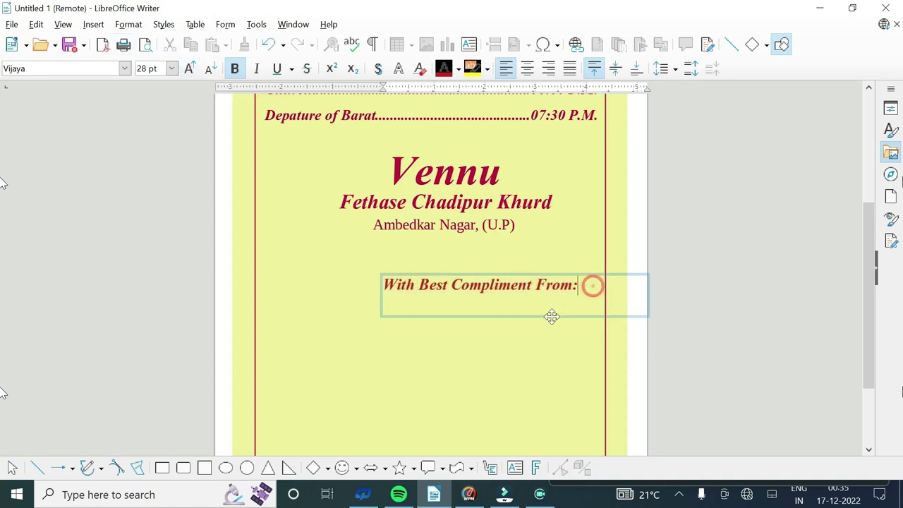
drag(550, 317, 496, 338)
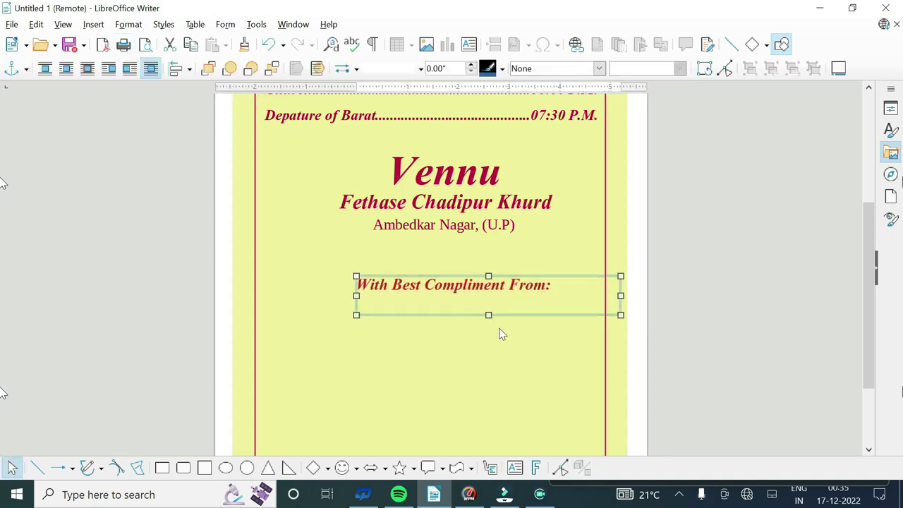
scroll(762, 149, up, 4)
scroll(692, 346, down, 3)
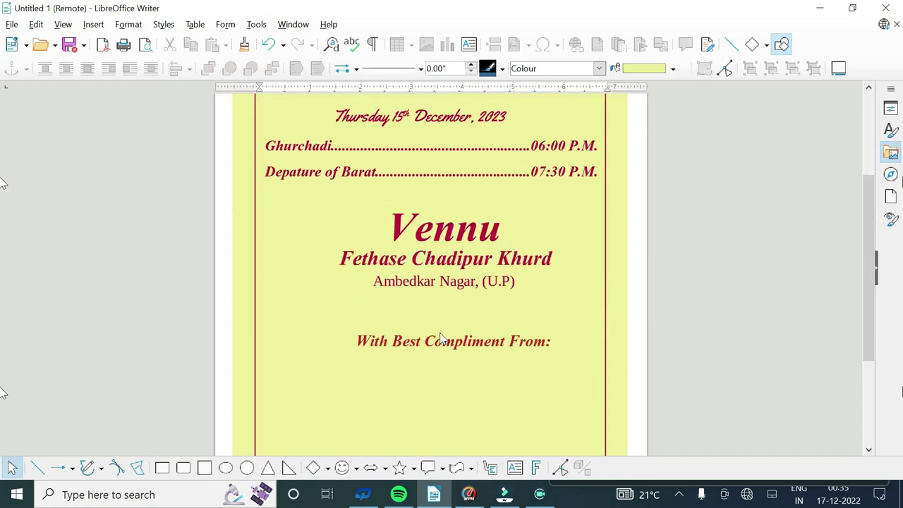
drag(440, 345, 413, 357)
click(713, 278)
scroll(695, 316, up, 1)
scroll(695, 317, down, 1)
click(785, 296)
scroll(719, 328, up, 1)
scroll(719, 328, down, 2)
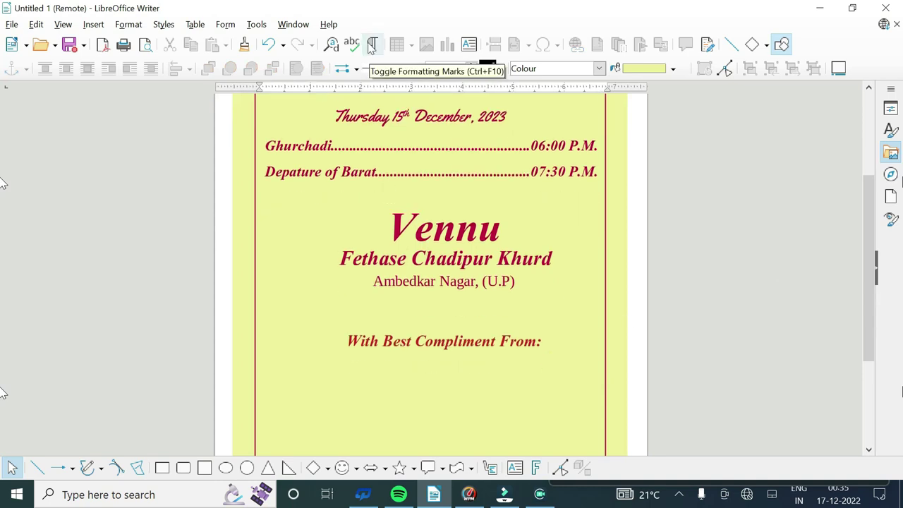
scroll(440, 318, down, 2)
click(93, 24)
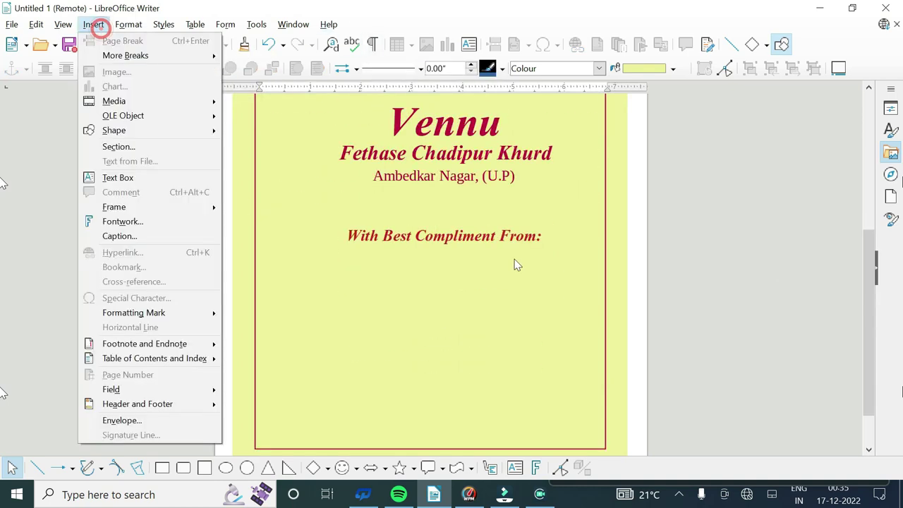
Add a text box below the compliments line containing 'Mr. Prince'
click(167, 172)
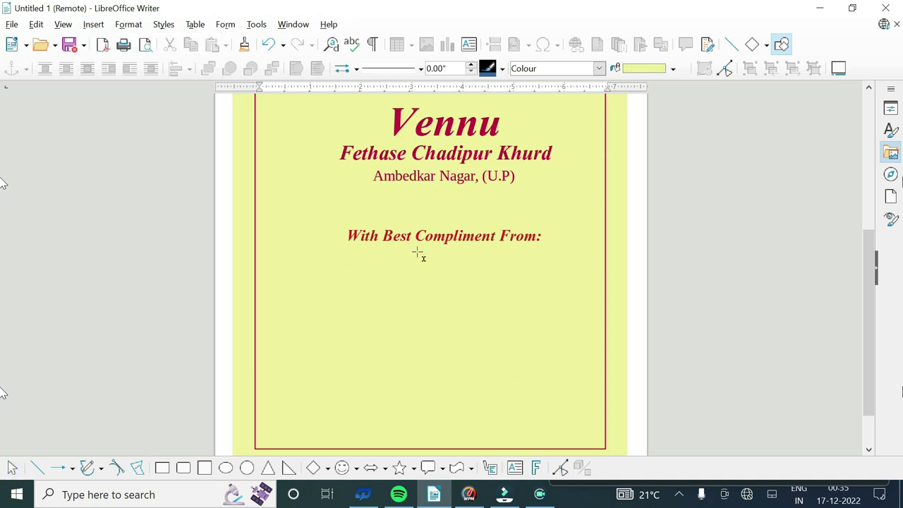
drag(429, 249, 543, 280)
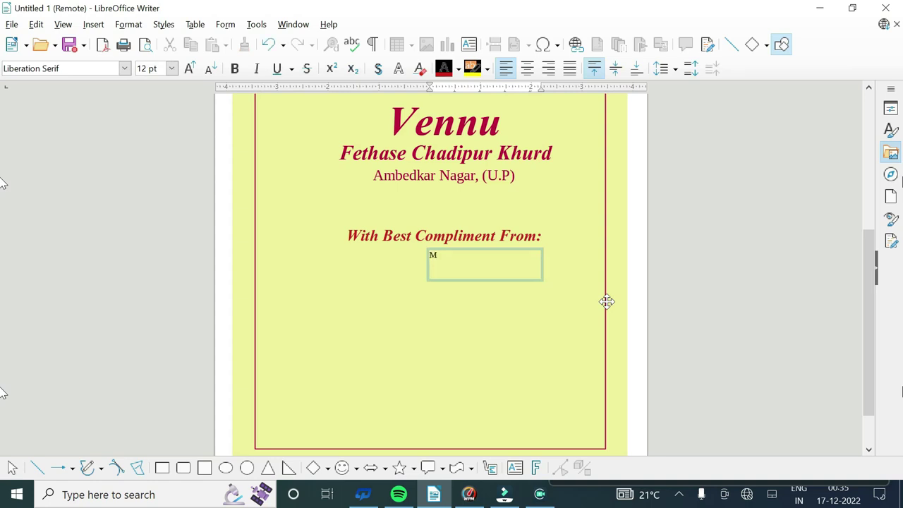
key(BackSpace)
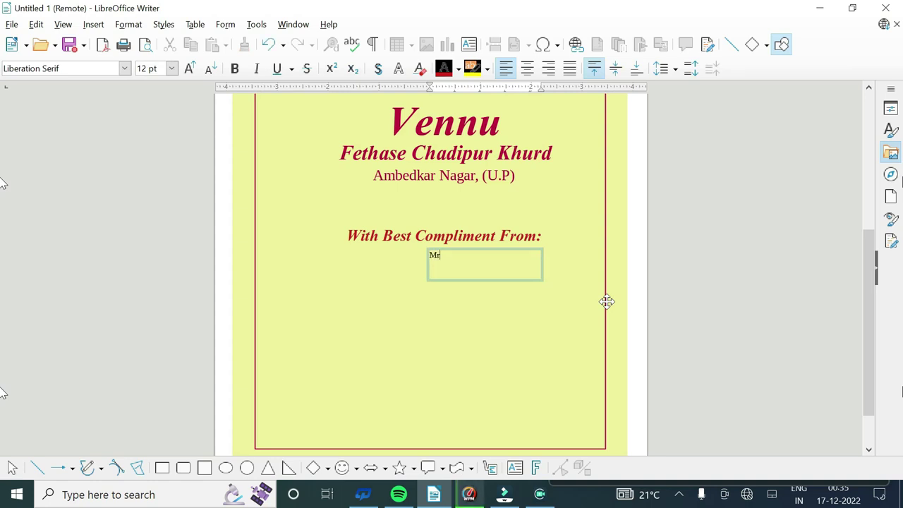
text(. Prince)
Format 'Mr. Prince' as bold 20 pt Vijaya in dark red
key(ctrl+a)
click(189, 67)
click(189, 67)
click(189, 68)
click(189, 68)
click(235, 68)
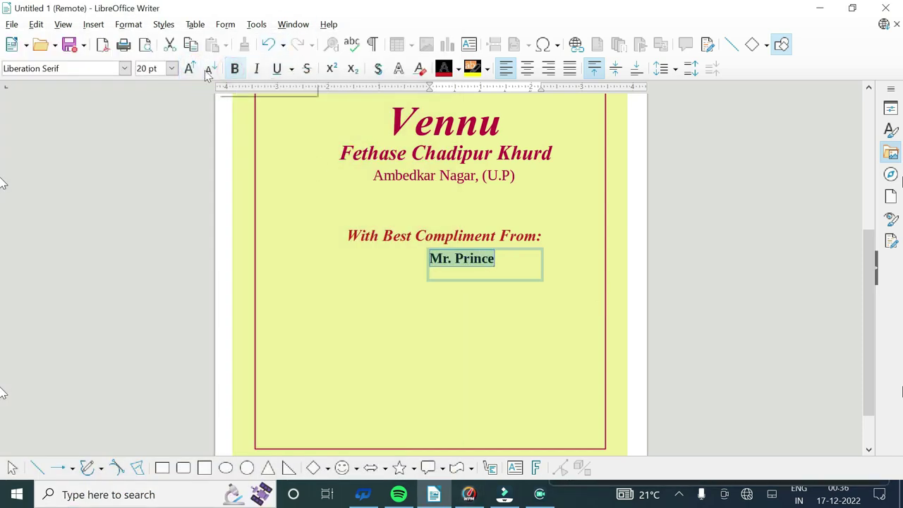
click(125, 68)
text(V)
scroll(64, 283, down, 2)
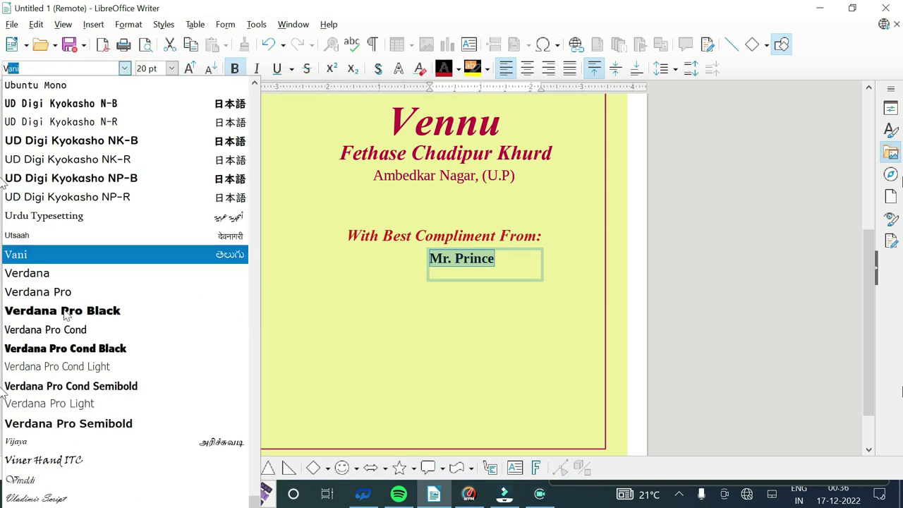
scroll(63, 282, down, 4)
click(51, 218)
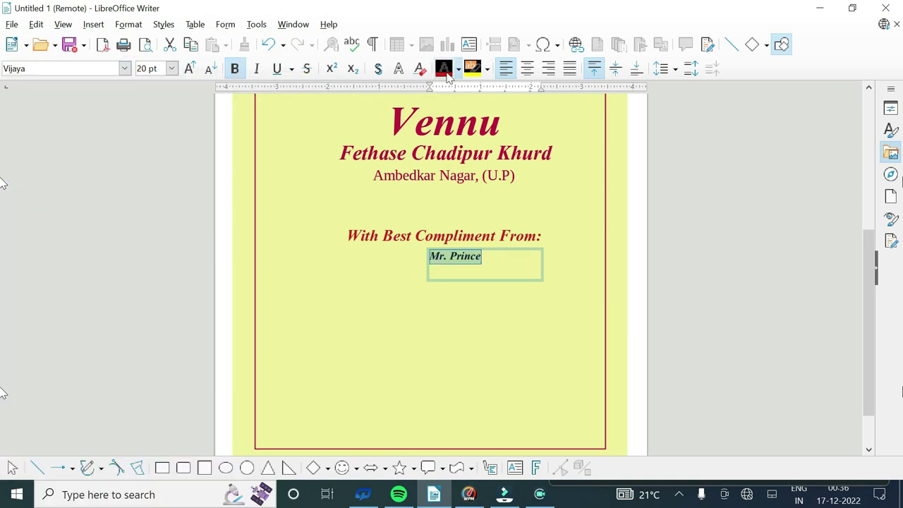
click(458, 69)
click(500, 155)
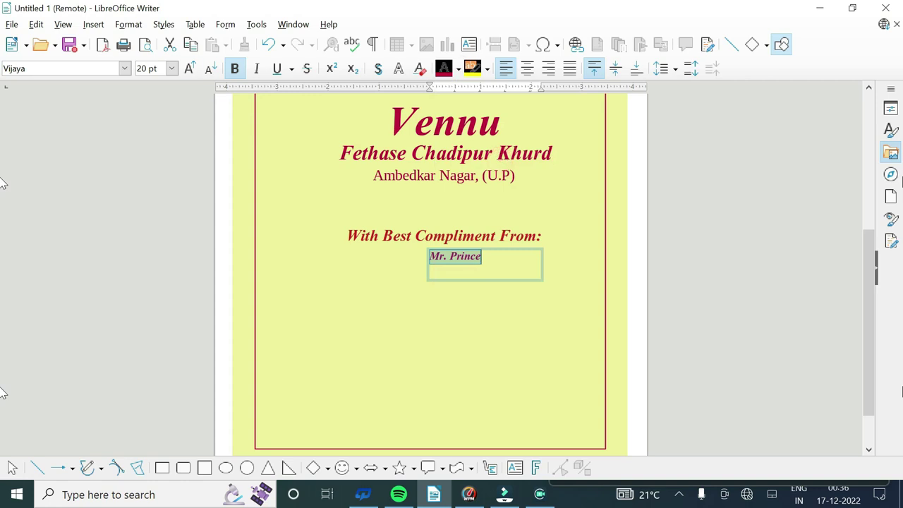
Move the 'Mr. Prince' box to the right
click(487, 282)
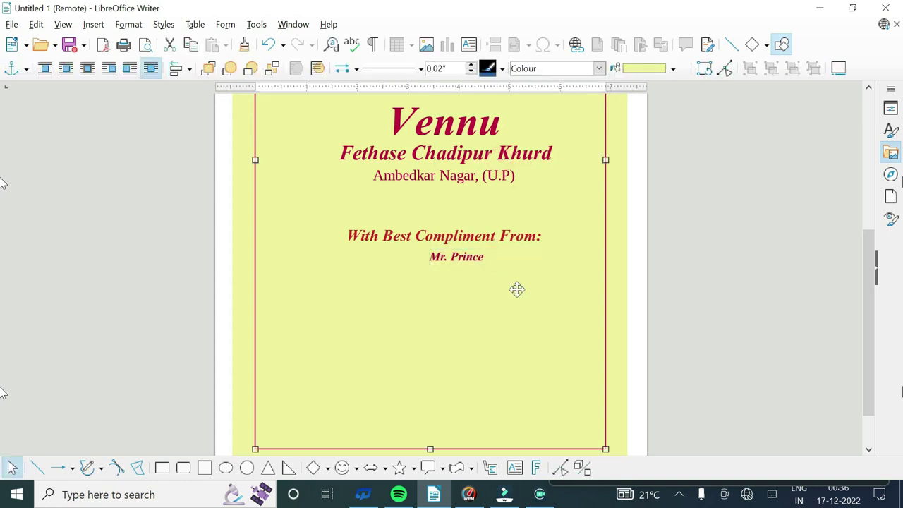
drag(448, 258, 529, 264)
click(704, 230)
scroll(686, 298, down, 5)
click(93, 24)
click(113, 178)
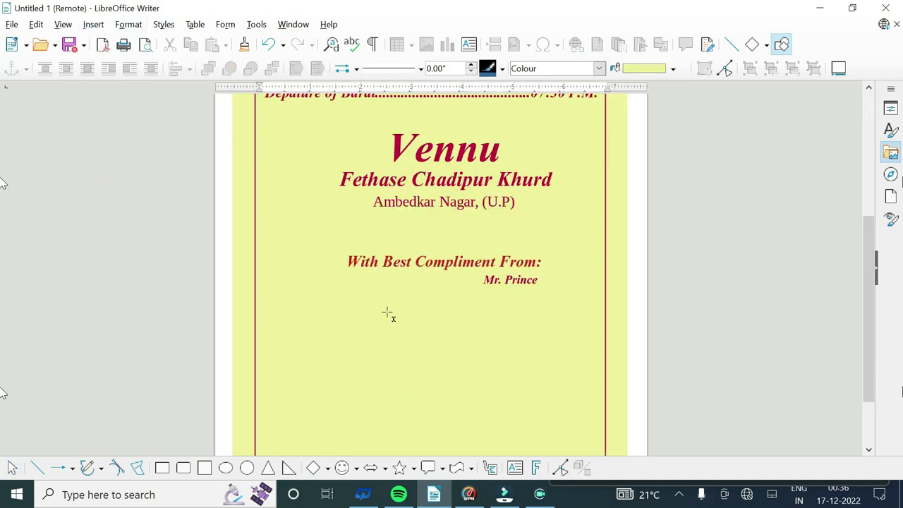
Draw a text box below 'Mr. Prince' and type 'All Family Relatives & Frinds'
drag(359, 291, 540, 332)
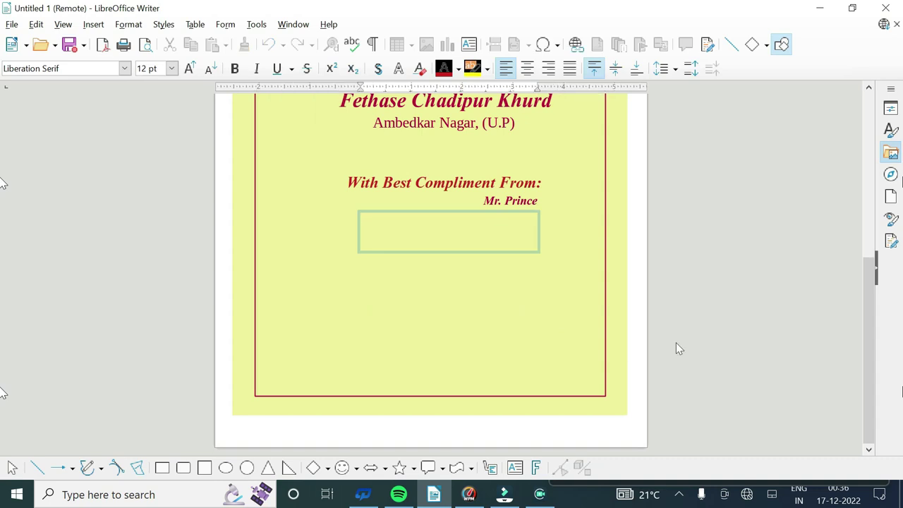
text(All )
text(Family Relatives)
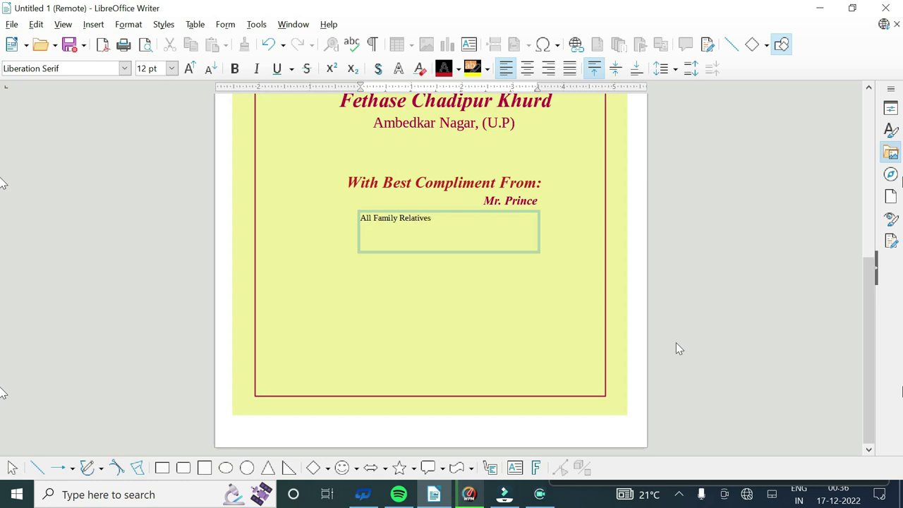
key(BackSpace)
text(&)
key(BackSpace)
text(nds)
Enlarge the relatives line, make it bold and colour it dark red
key(ctrl+a)
click(189, 69)
click(189, 69)
click(189, 69)
click(190, 69)
click(235, 69)
click(458, 69)
click(499, 153)
Widen the box to fit one line and set the text to bold 26 pt Vijaya
click(531, 252)
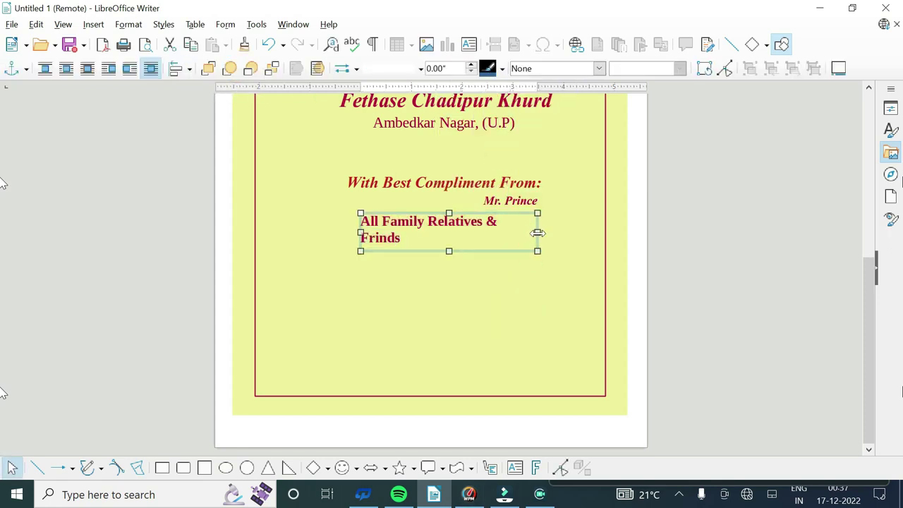
drag(537, 233, 563, 233)
double_click(494, 226)
key(ctrl+a)
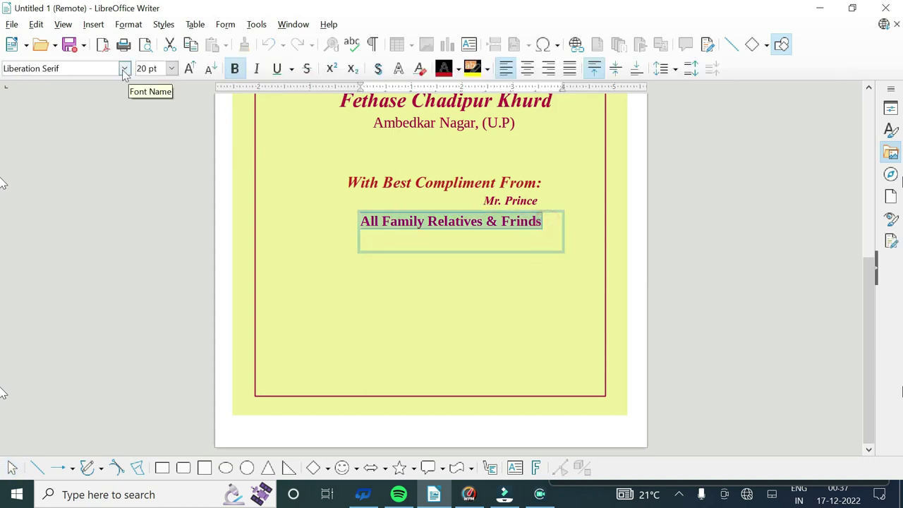
click(125, 69)
scroll(57, 212, down, 5)
click(56, 160)
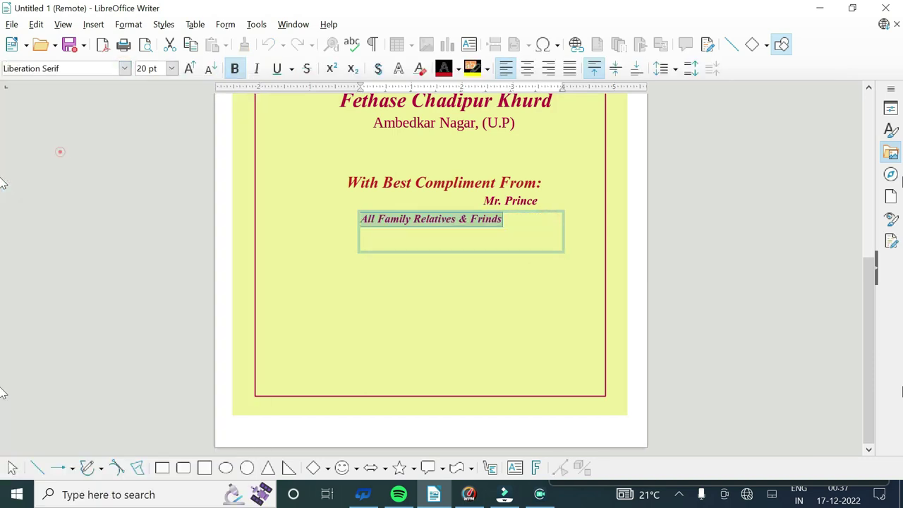
click(235, 69)
click(189, 68)
click(189, 68)
click(189, 68)
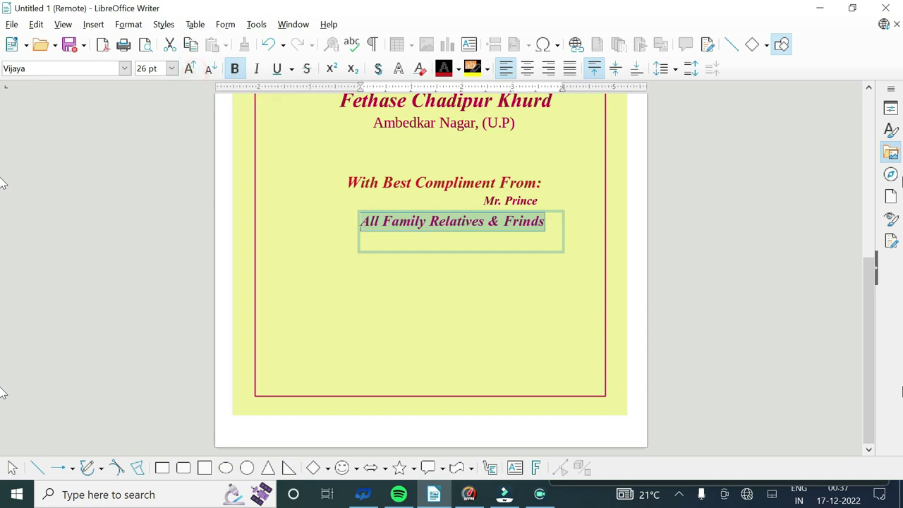
click(516, 254)
Nudge the relatives box left and the 'Mr. Prince' box right to align them
click(440, 224)
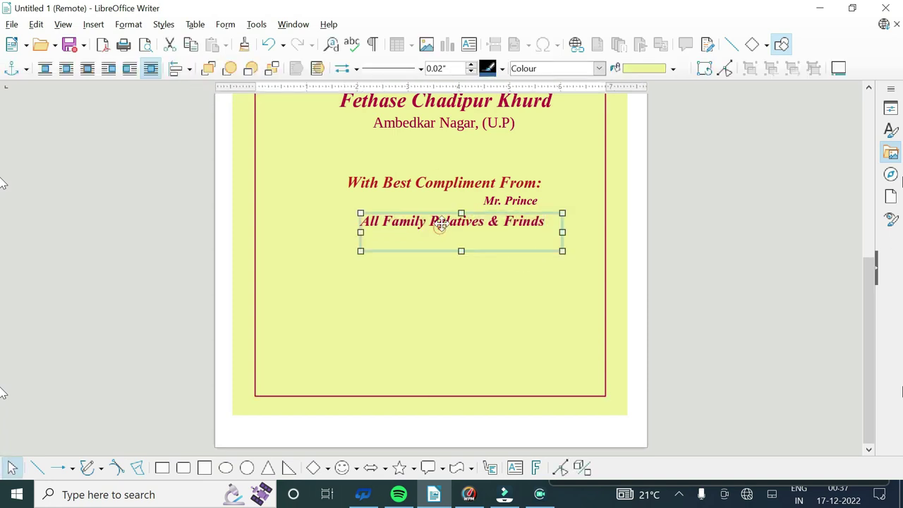
drag(441, 225, 437, 222)
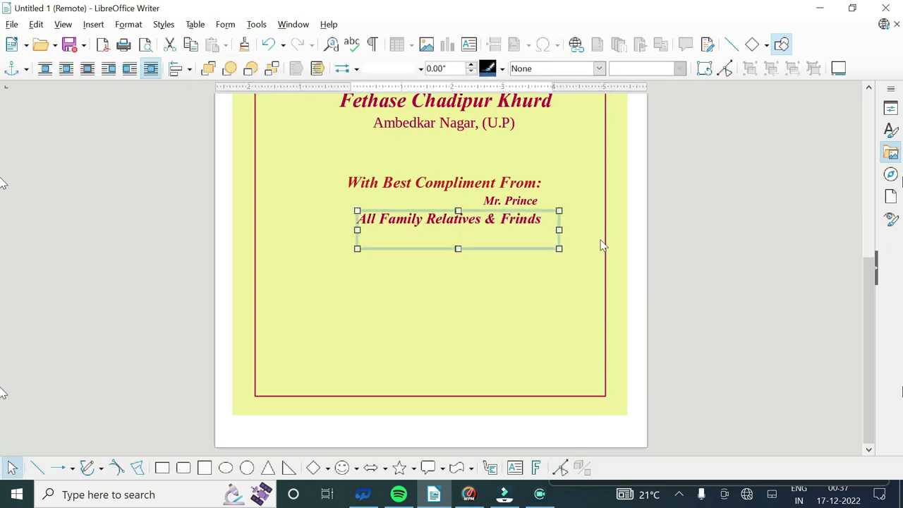
click(515, 203)
drag(515, 203, 523, 202)
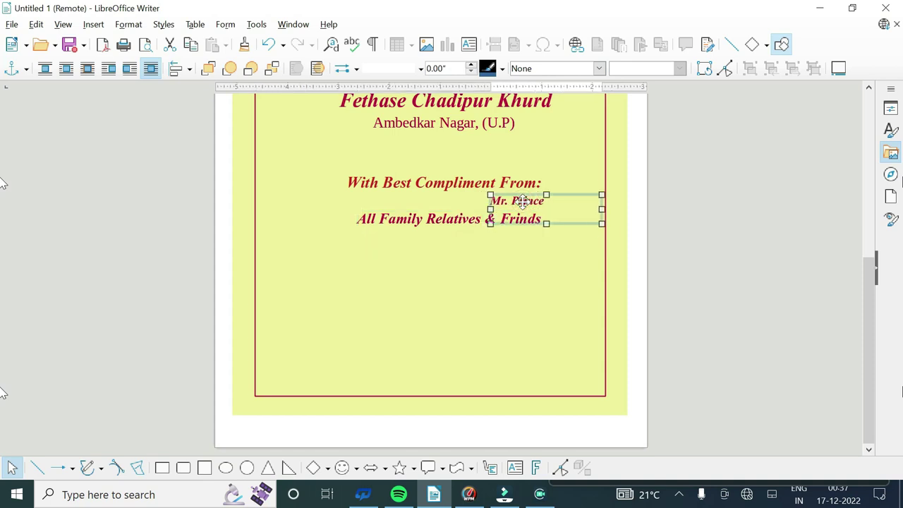
key(Tab)
scroll(706, 300, down, 3)
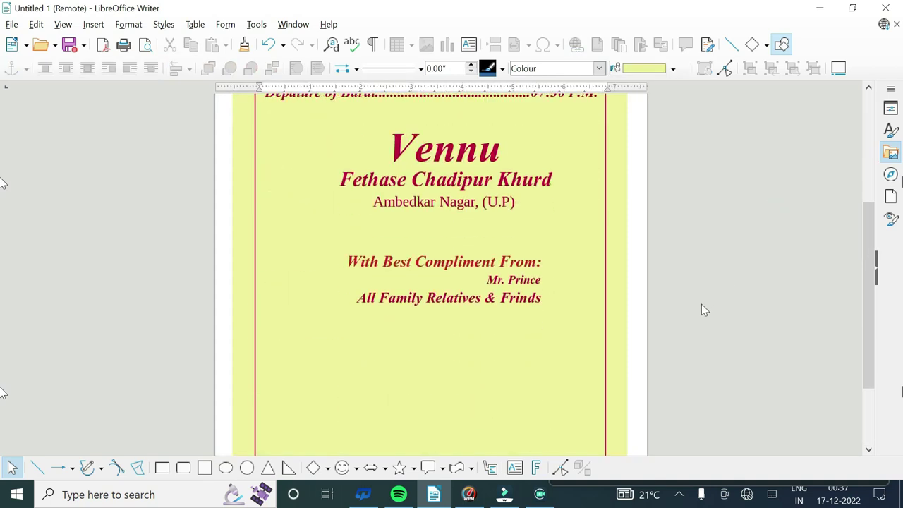
scroll(701, 304, down, 1)
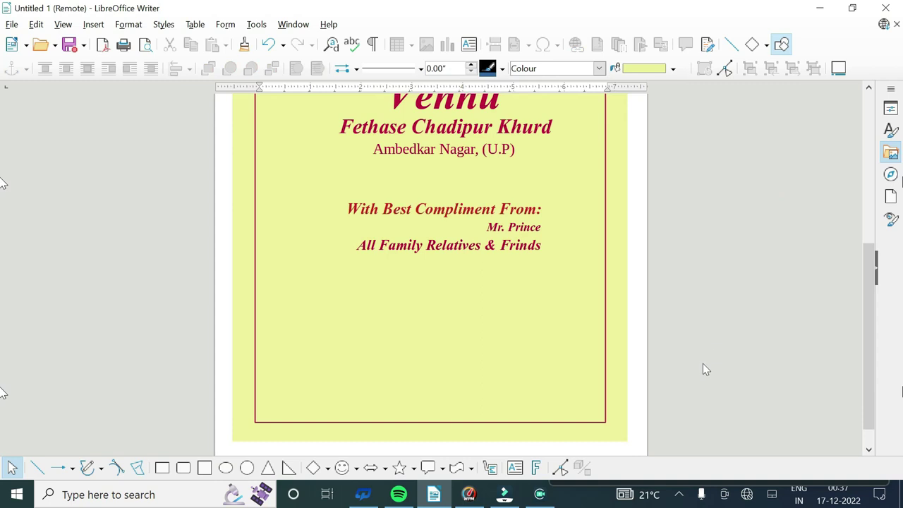
Draw a rounded rectangle below the compliments with a 0.02" dark red outline
click(93, 24)
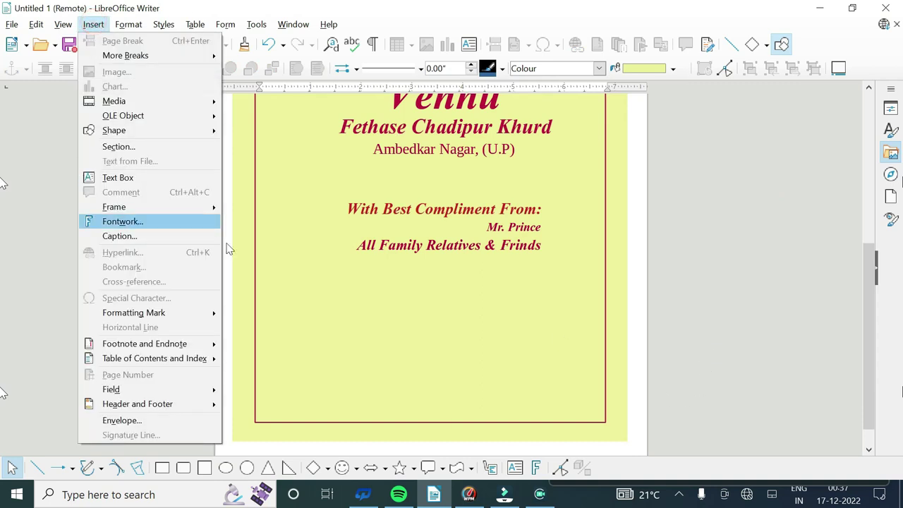
click(228, 269)
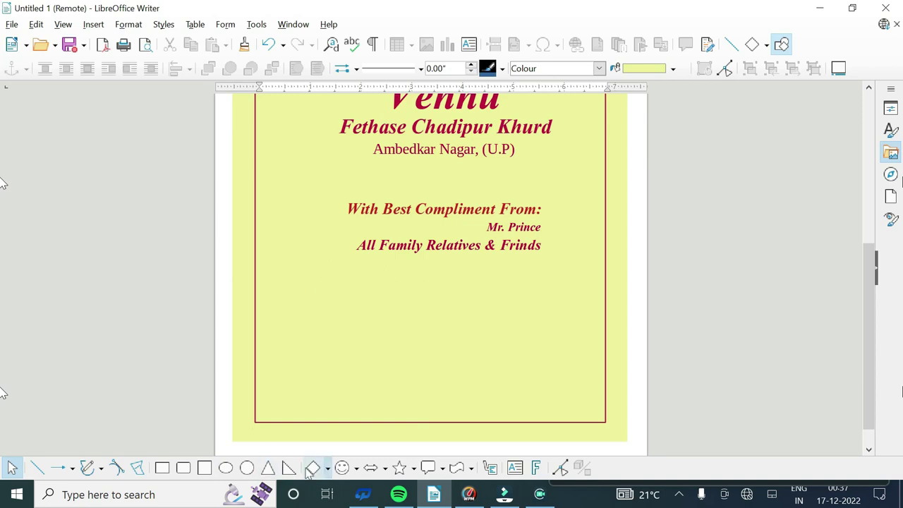
click(327, 468)
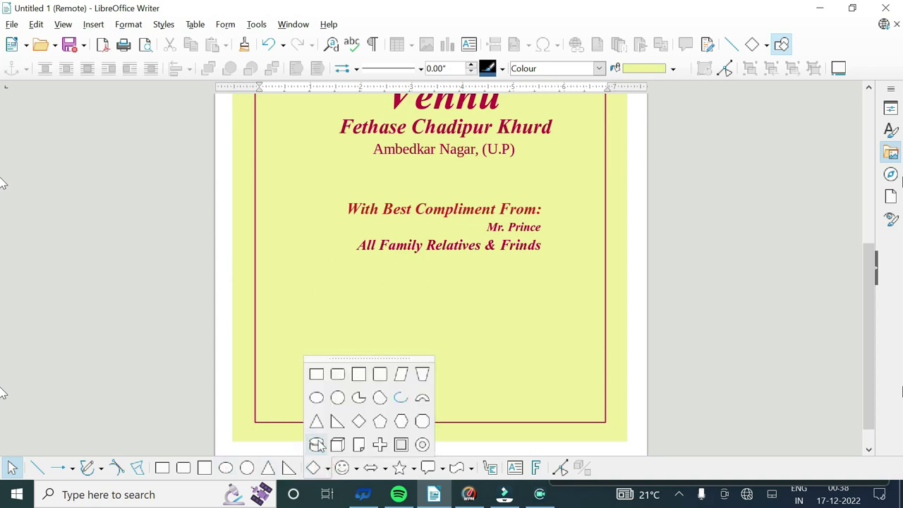
click(183, 468)
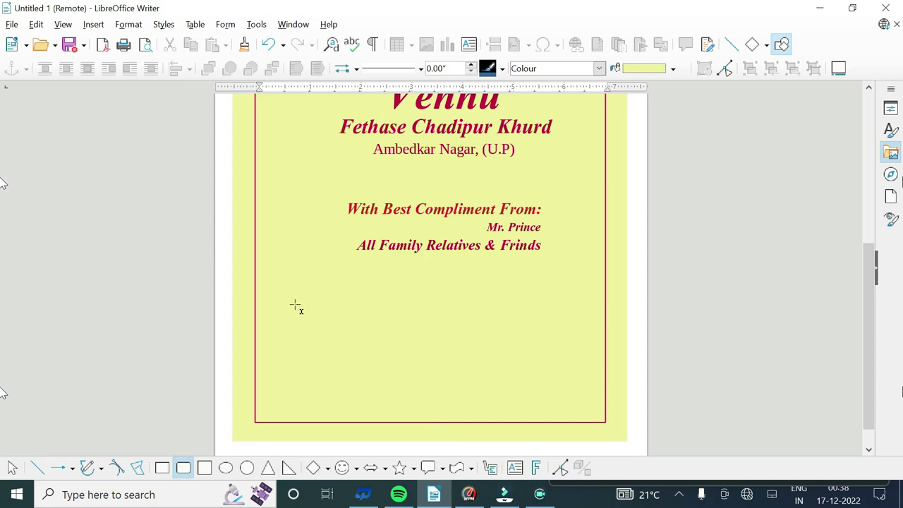
mouse_move(270, 296)
mouse_down()
mouse_move(588, 368)
mouse_move(588, 382)
mouse_up()
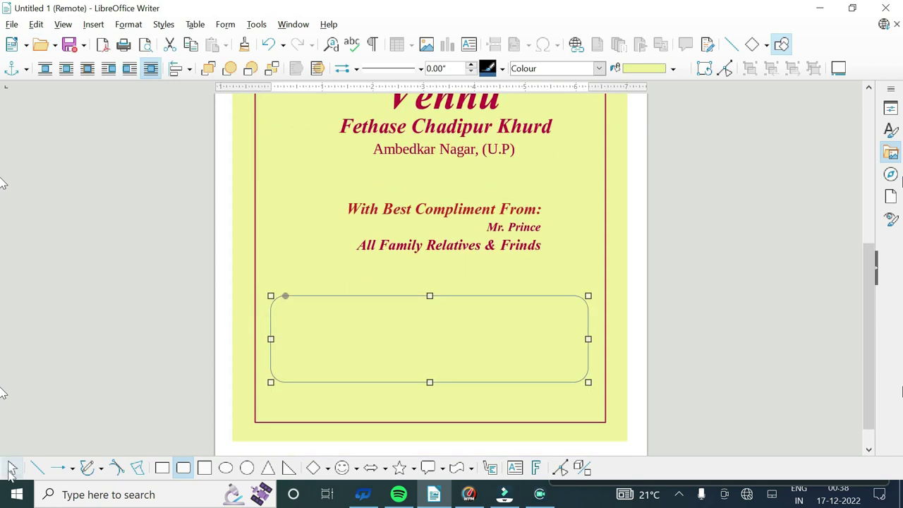
drag(379, 347, 382, 340)
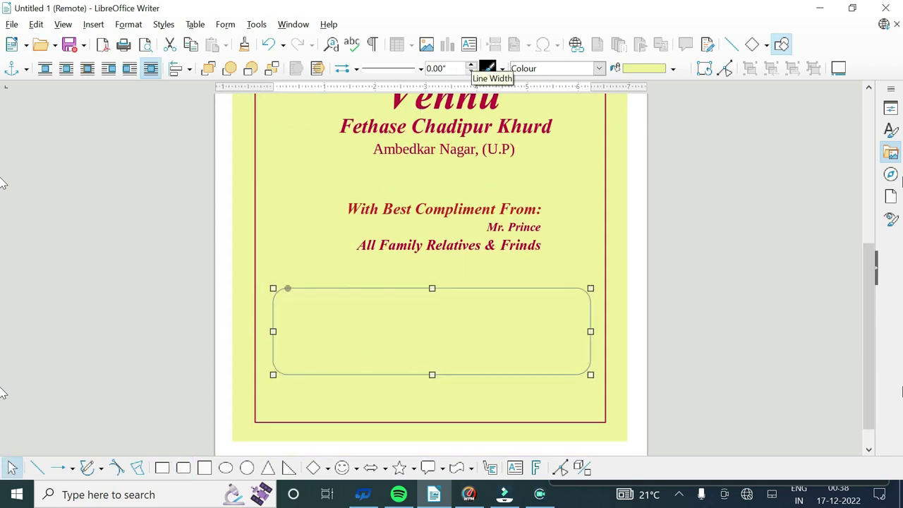
click(470, 65)
click(502, 68)
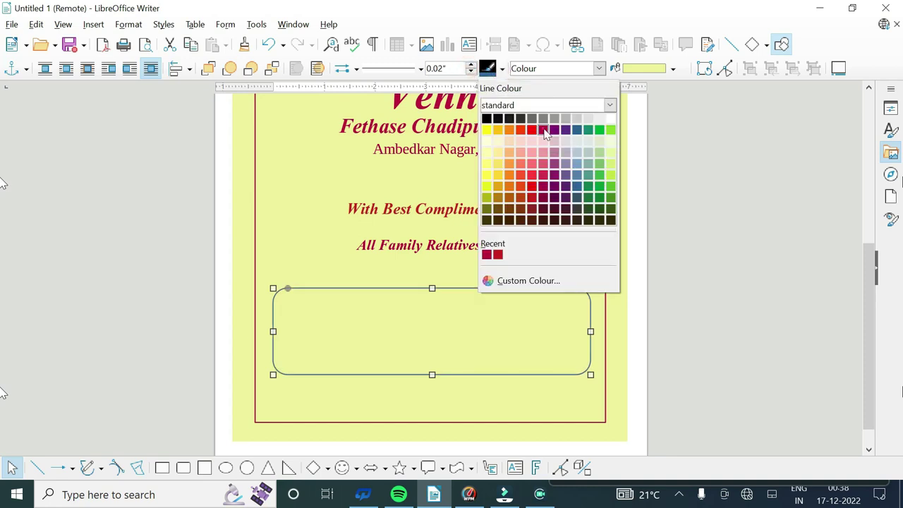
click(534, 194)
Raise the page border's bottom edge and restore the accidentally deleted Fethase Chadipur Khurd line
scroll(431, 445, down, 1)
click(413, 397)
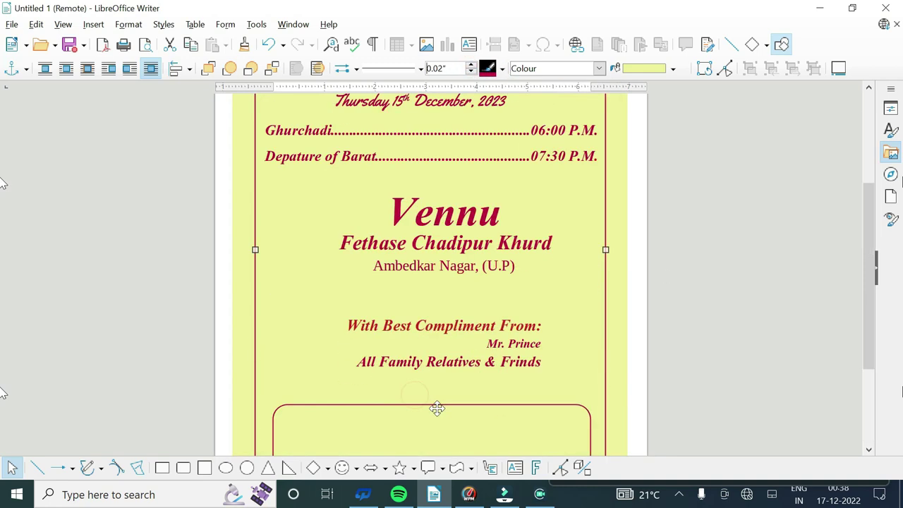
drag(430, 396, 433, 365)
click(428, 417)
scroll(421, 414, down, 4)
scroll(422, 415, down, 3)
scroll(430, 413, up, 10)
click(427, 400)
scroll(428, 400, down, 3)
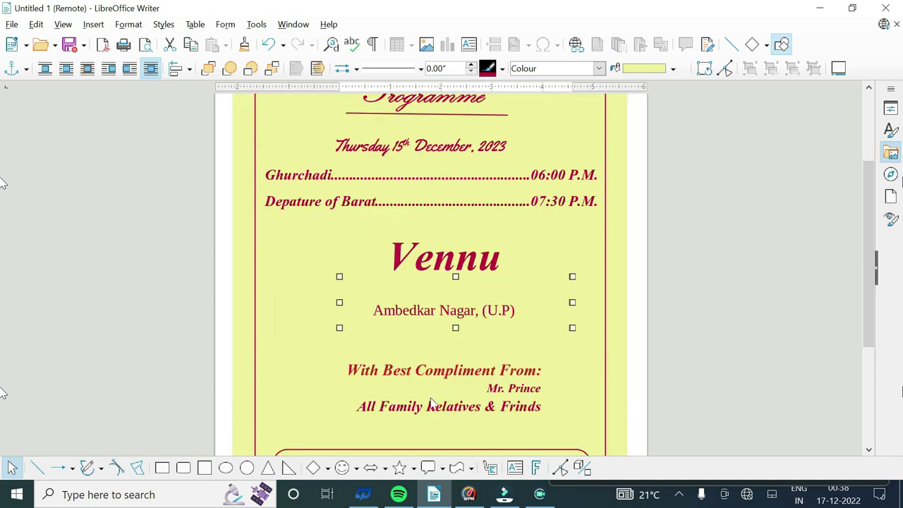
key(ctrl+z)
click(672, 304)
Shorten the yellow background upward to match the border, then reselect the rounded rectangle
scroll(436, 402, down, 3)
click(435, 403)
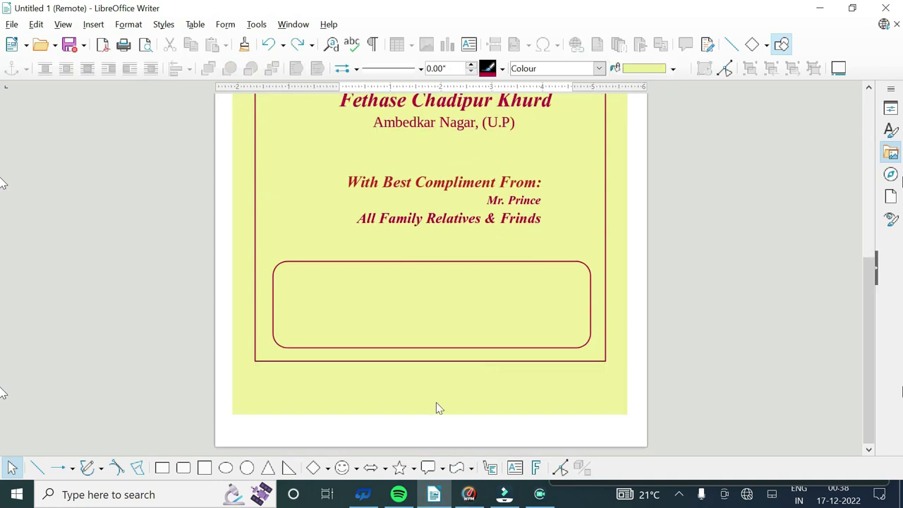
mouse_move(429, 414)
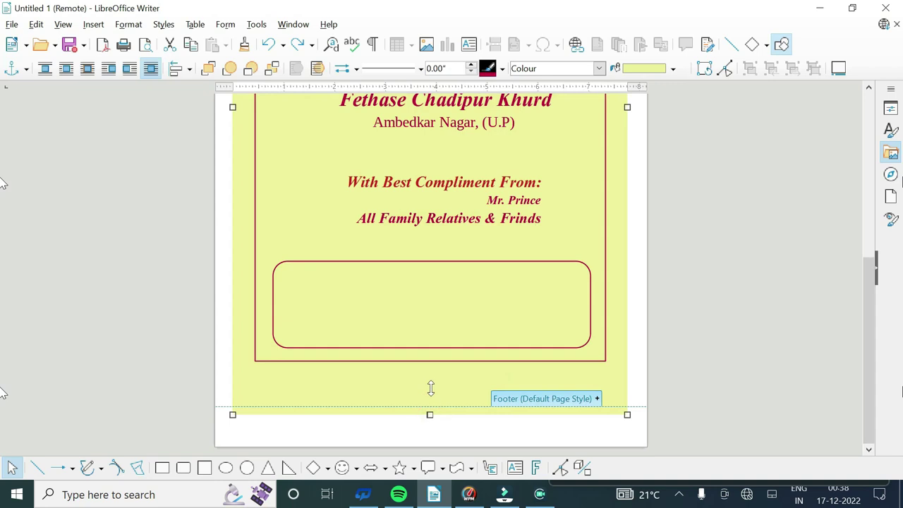
drag(428, 415, 429, 393)
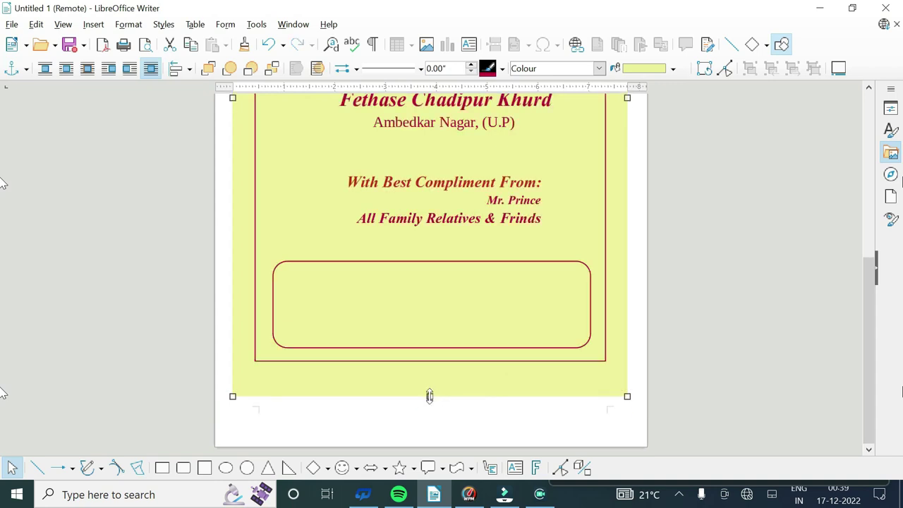
scroll(738, 325, up, 5)
scroll(738, 325, down, 3)
scroll(698, 335, down, 2)
click(476, 344)
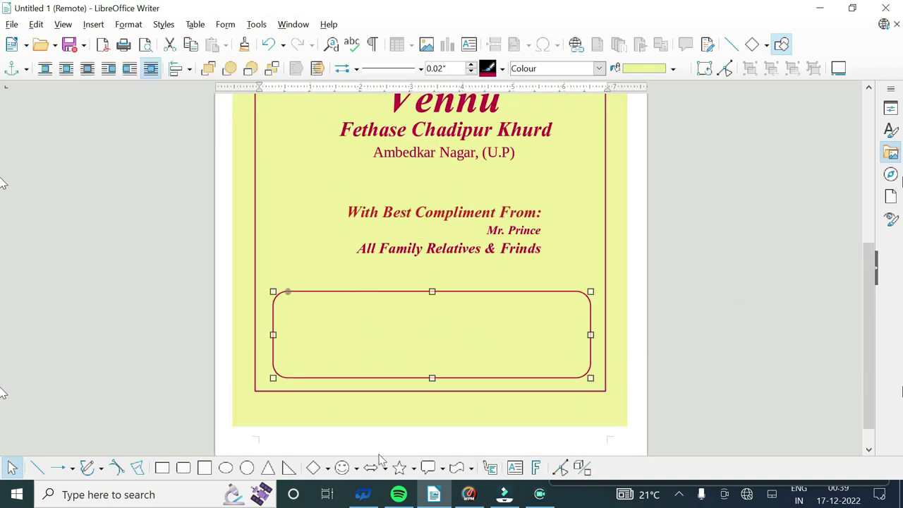
scroll(61, 119, up, 4)
click(93, 24)
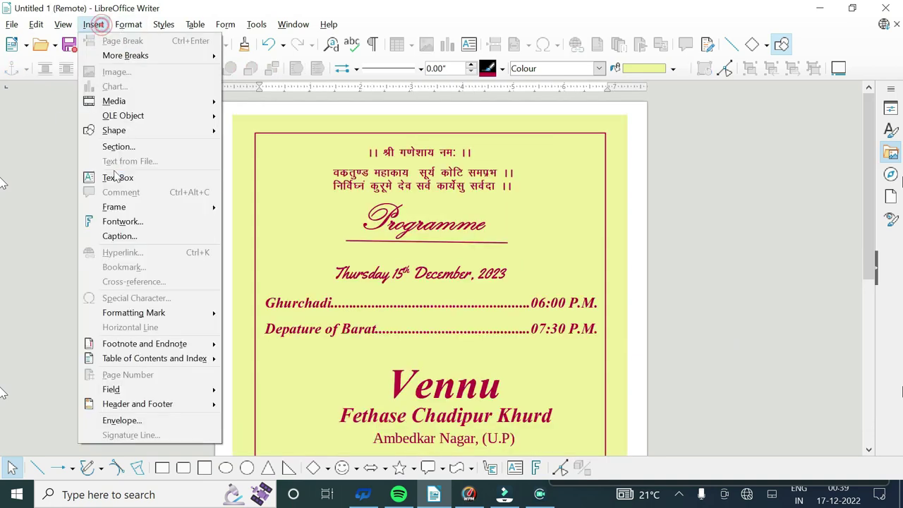
Add a text box inside the rounded rectangle reading 'Haldi hai chandan hai Ristho ka bandhan hai'
click(113, 173)
scroll(363, 262, down, 2)
scroll(287, 221, down, 3)
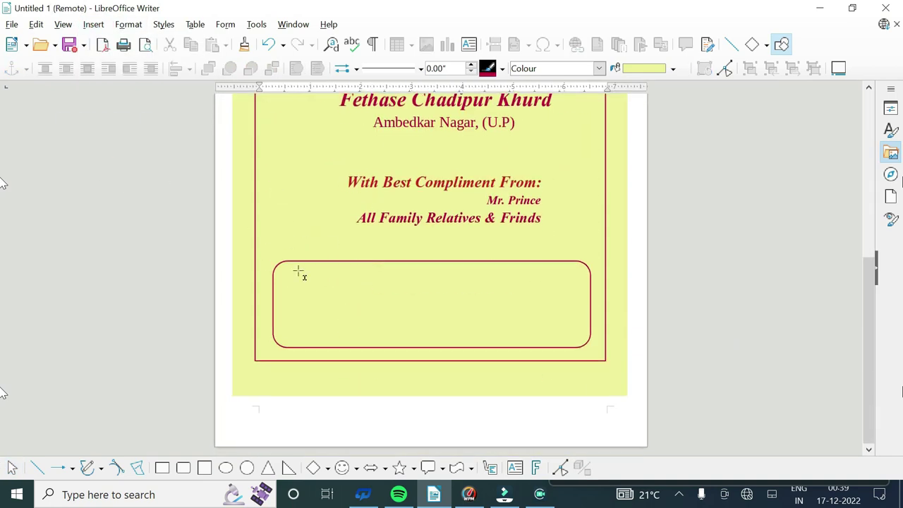
drag(314, 268, 563, 304)
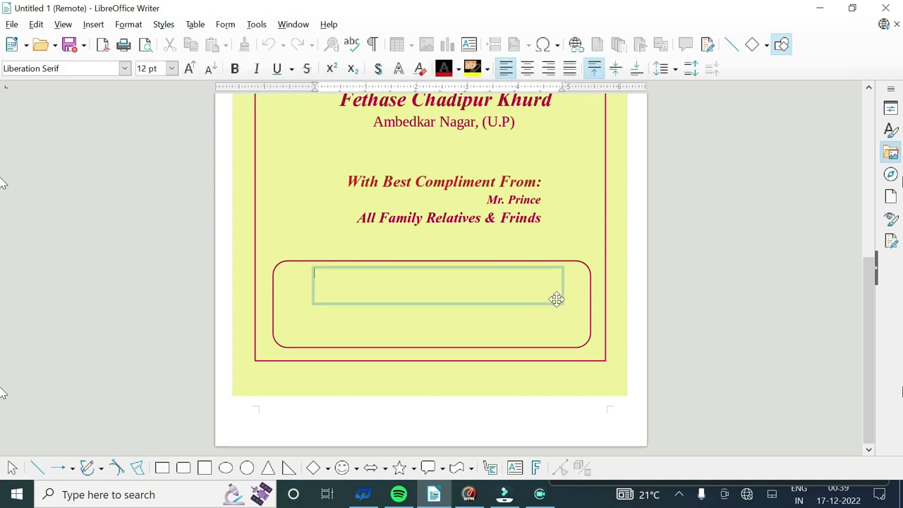
text(Ha)
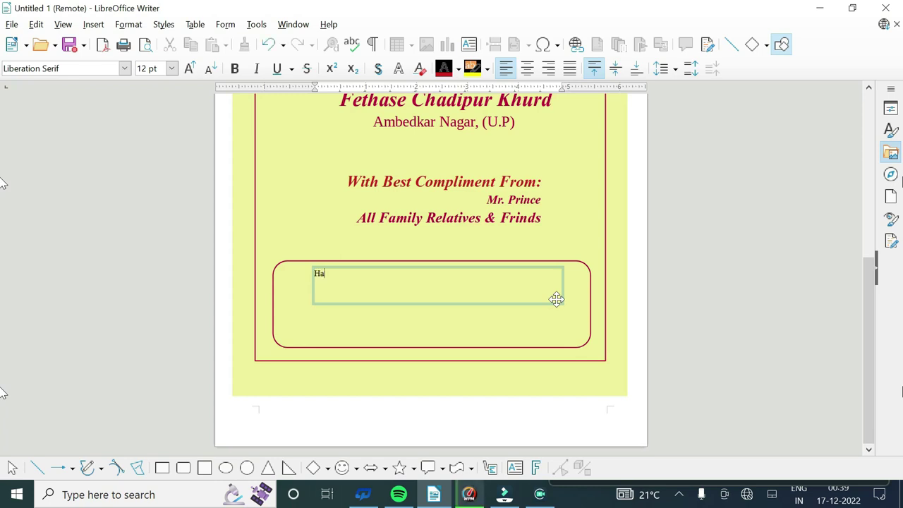
text(ldi hai chandan hai Risth)
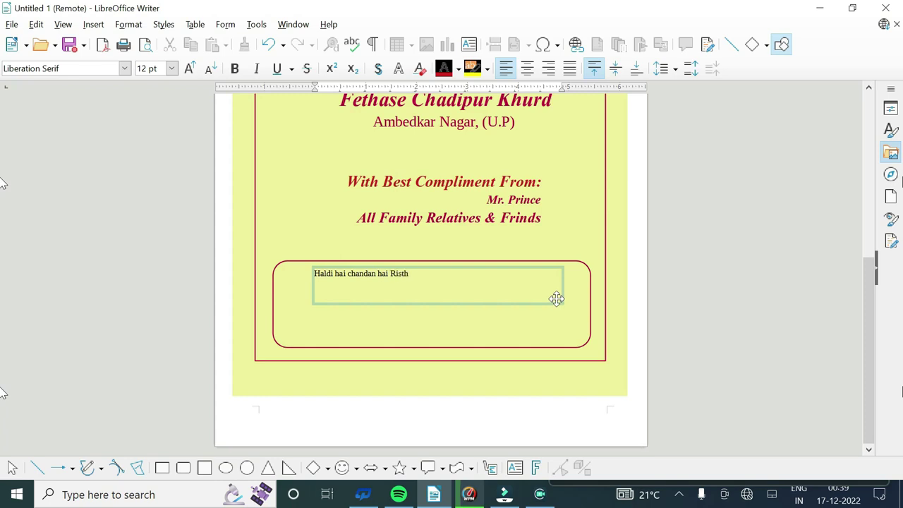
text(o ka bandh)
text(an hai)
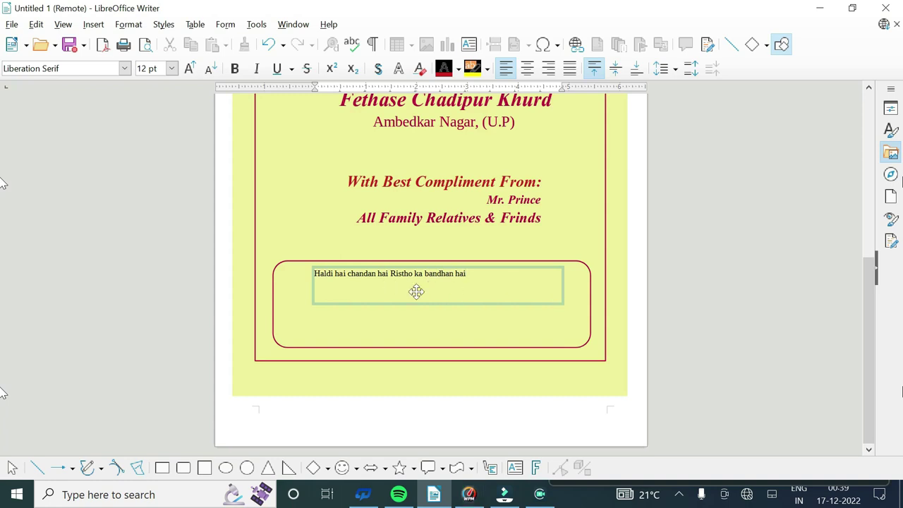
Enlarge the verse to 20 pt in dark red and widen its box to one line
triple_click(473, 276)
click(190, 68)
click(190, 68)
click(459, 69)
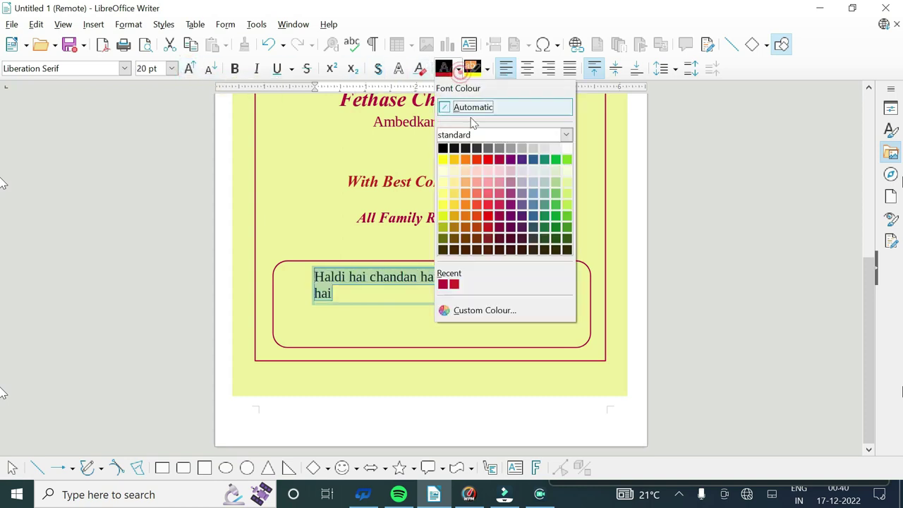
click(498, 165)
click(560, 285)
drag(560, 284, 622, 285)
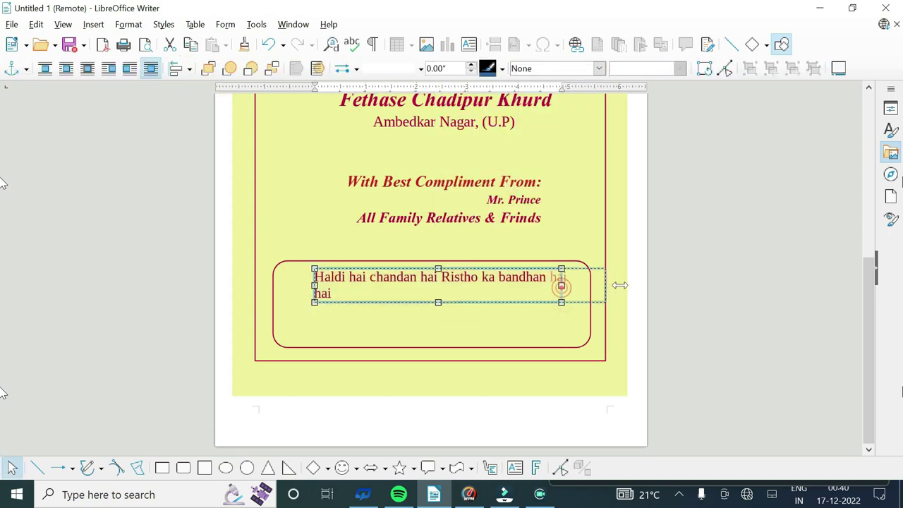
Make the verse bold 22 pt text in the Vijaya font
click(577, 285)
key(ctrl+shift+Left)
key(ctrl+shift+Left)
key(ctrl+shift+Left)
key(ctrl+shift+Left)
key(ctrl+shift+Left)
key(ctrl+shift+Left)
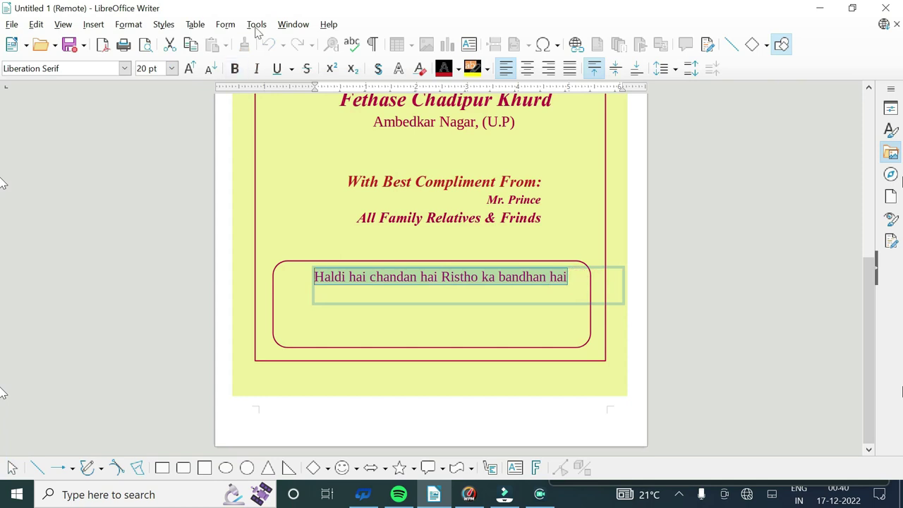
click(190, 68)
click(189, 69)
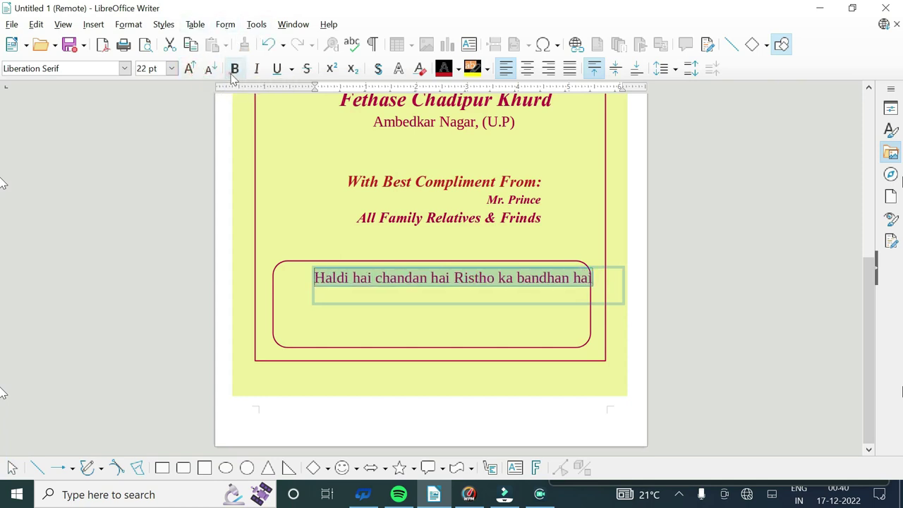
click(235, 69)
click(125, 69)
scroll(106, 212, down, 15)
scroll(106, 212, down, 10)
scroll(71, 176, down, 1)
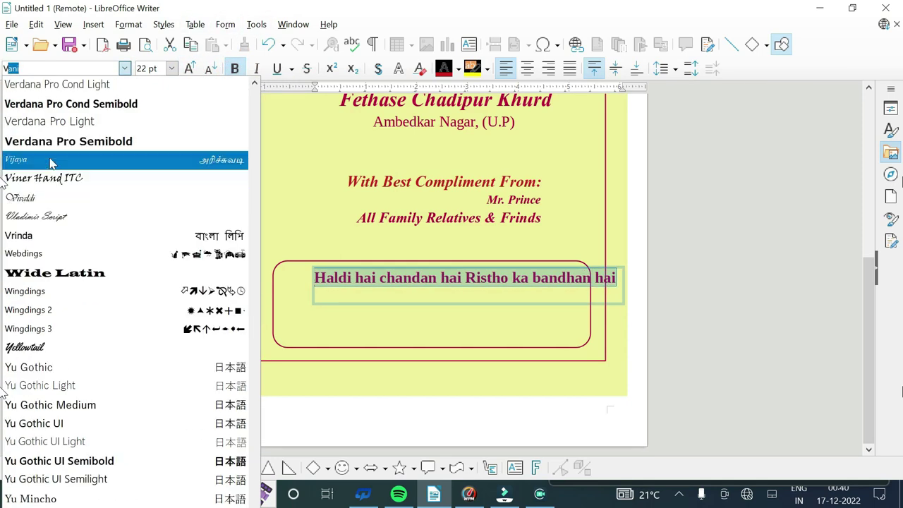
click(48, 156)
Enlarge the verse to 26 pt and finish editing it
click(190, 68)
click(189, 69)
click(595, 299)
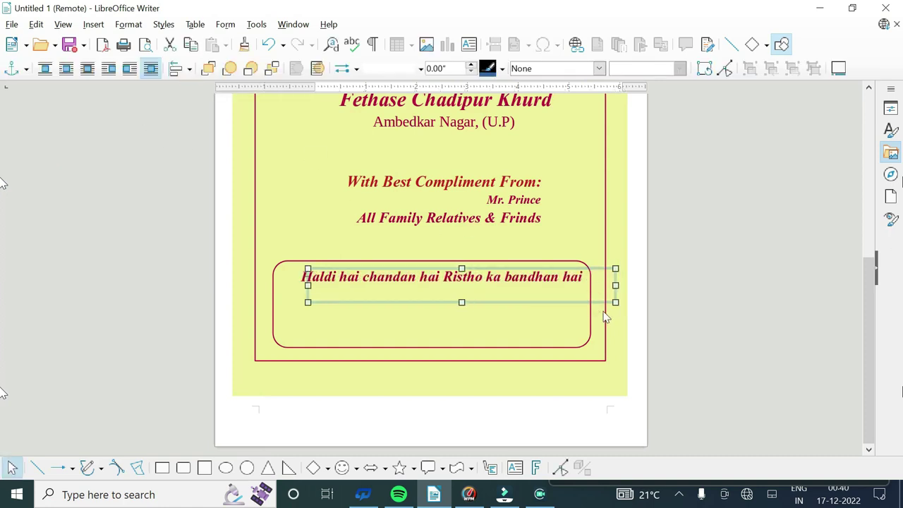
click(781, 271)
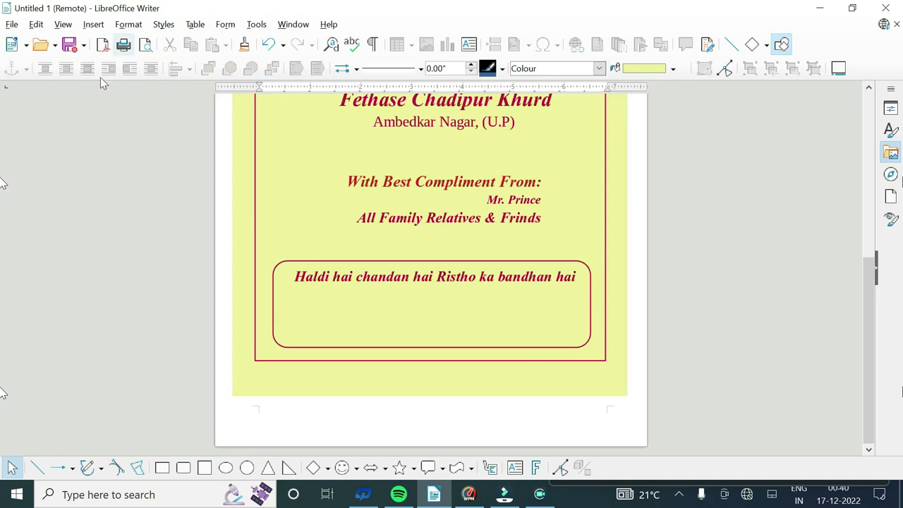
click(358, 275)
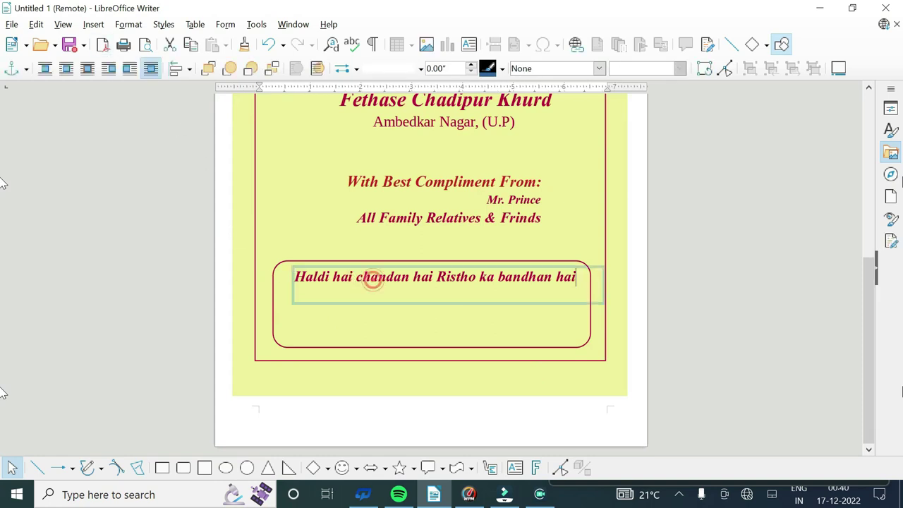
Shrink the verse to 24 pt and draw a second text box beneath it
drag(296, 276, 581, 279)
click(209, 69)
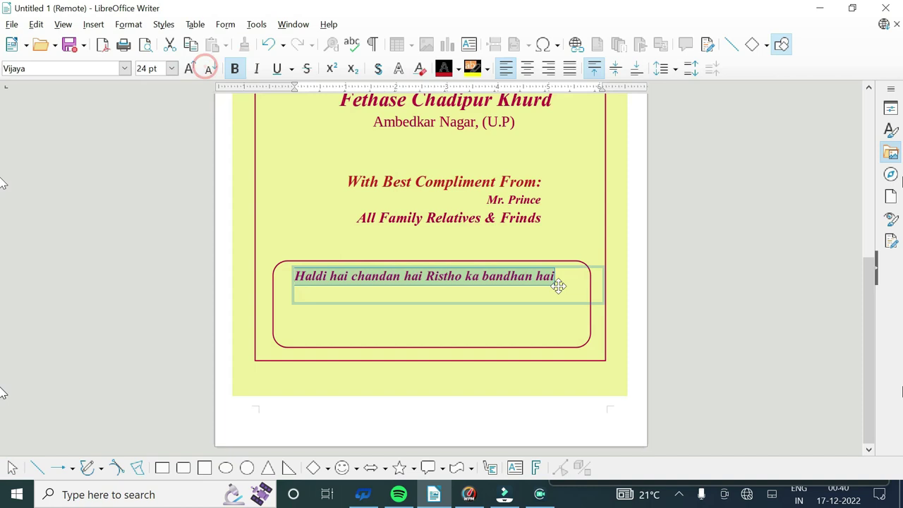
drag(285, 295, 583, 325)
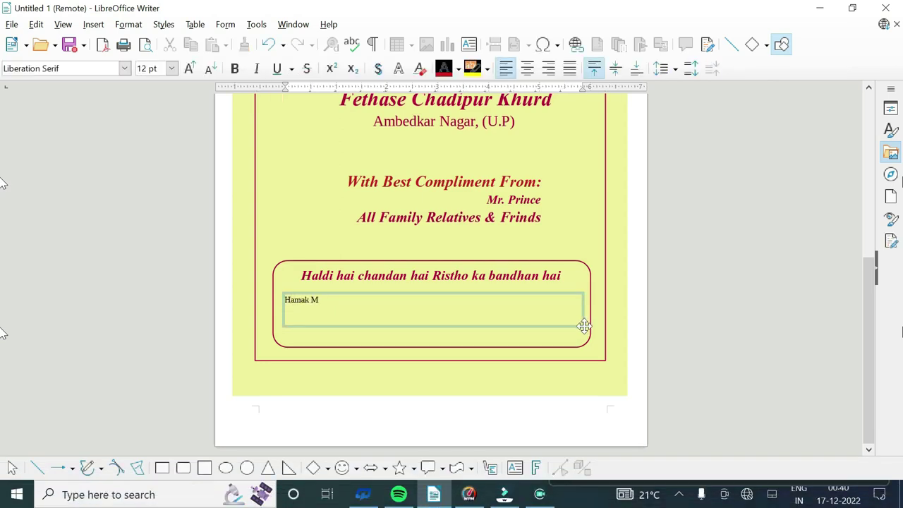
Finish the second line and make it 22 pt bold in the verse's dark red
text(amu ki shadi me apko abhandan hai)
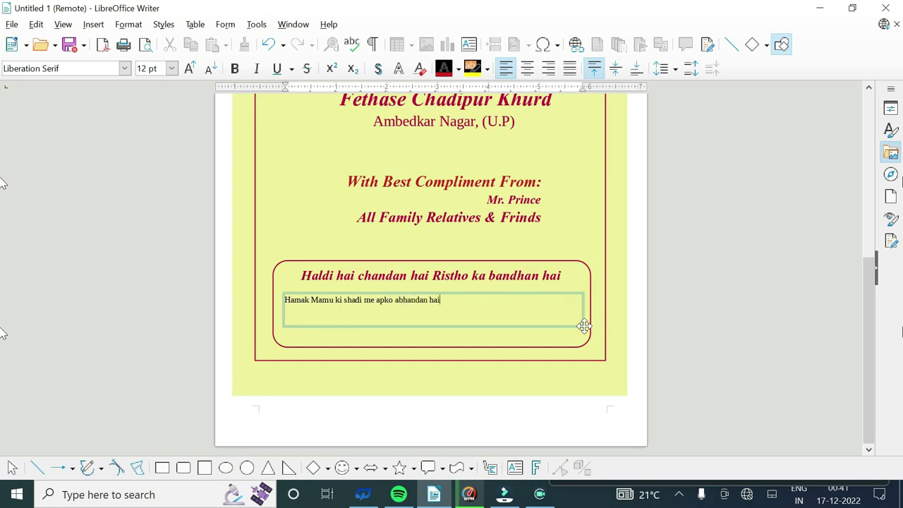
key(ctrl+a)
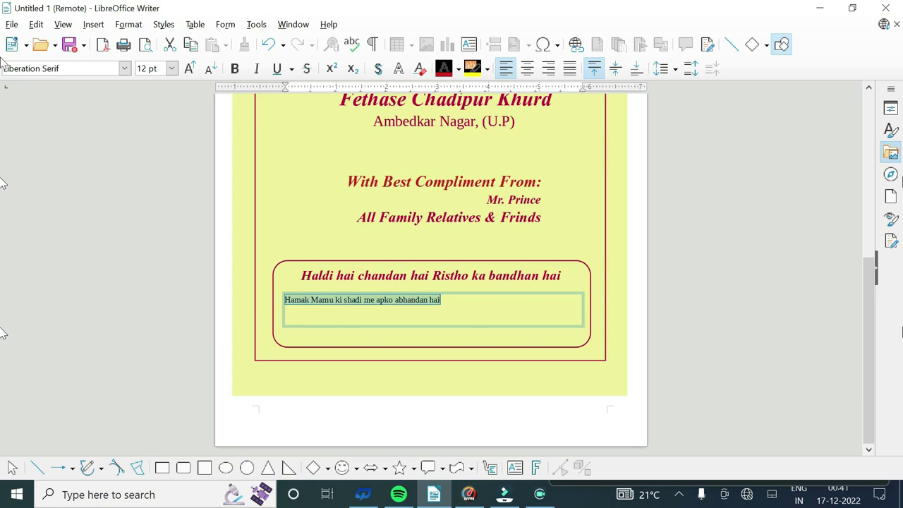
click(190, 69)
click(190, 69)
click(190, 69)
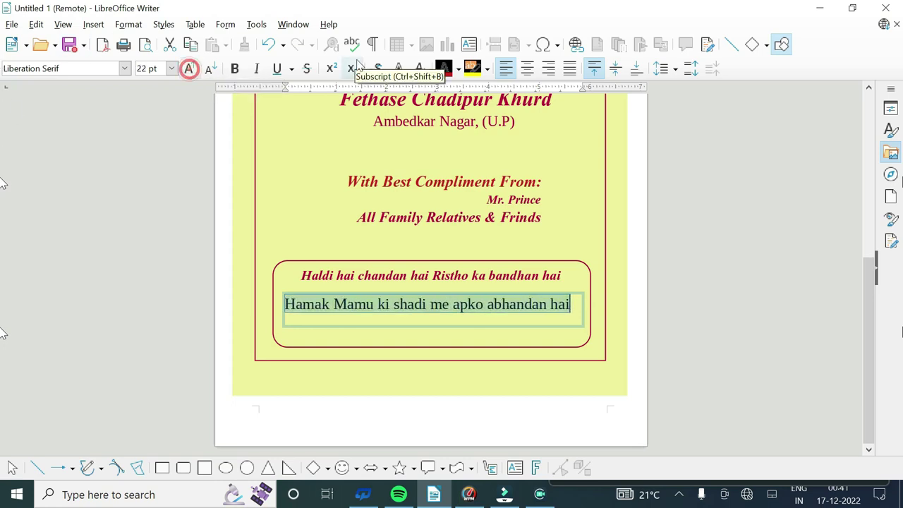
click(459, 68)
click(510, 160)
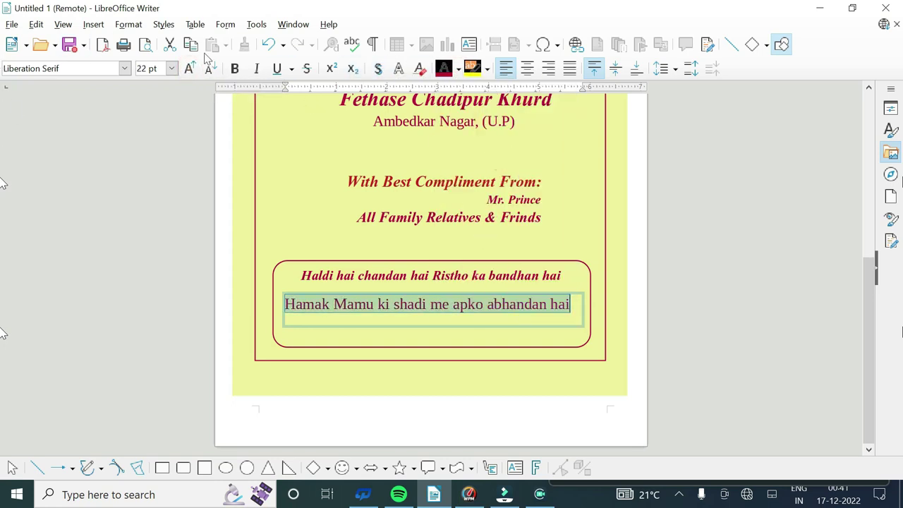
click(235, 68)
Widen the second box to one line and set the text in Vijaya at 24 pt
click(567, 337)
drag(584, 313, 648, 312)
click(611, 307)
key(ctrl+a)
click(124, 68)
text(v)
scroll(109, 254, down, 5)
click(99, 212)
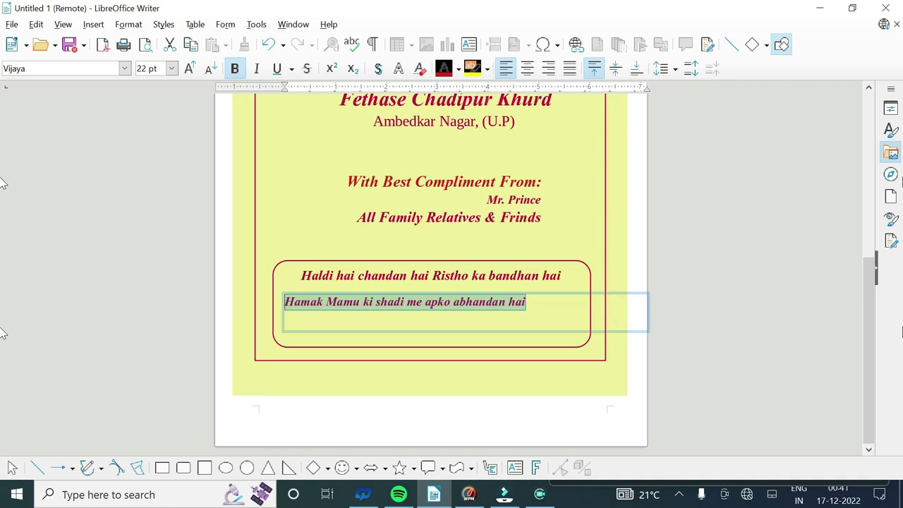
click(192, 70)
click(192, 70)
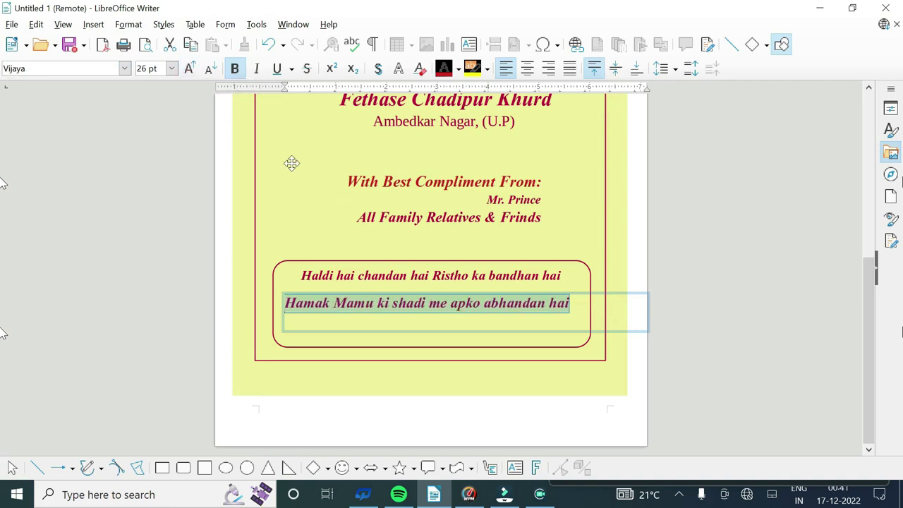
click(210, 69)
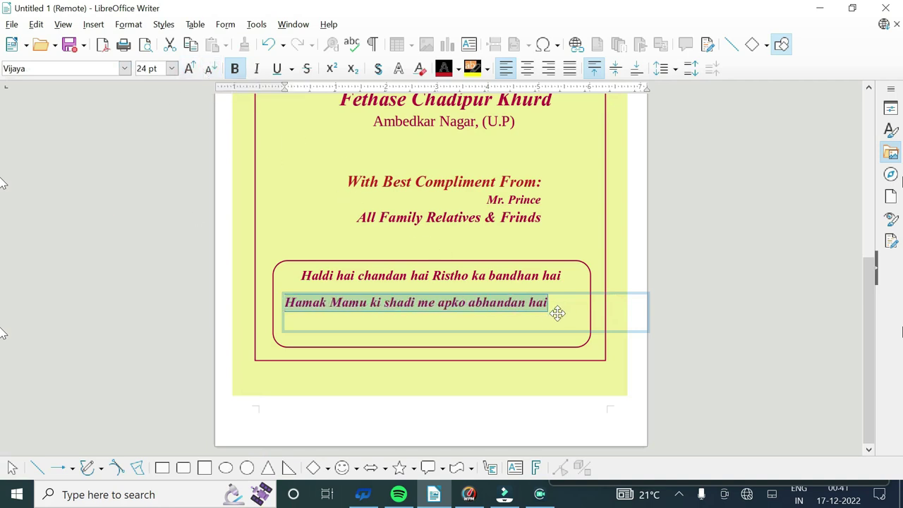
Move the second line's box up under the first line and nudge it left to centre
click(587, 309)
click(590, 330)
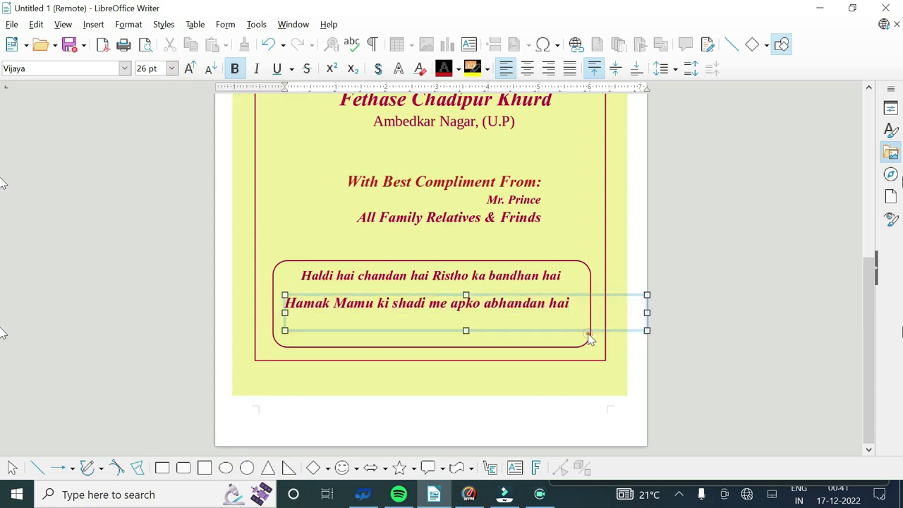
key(Up)
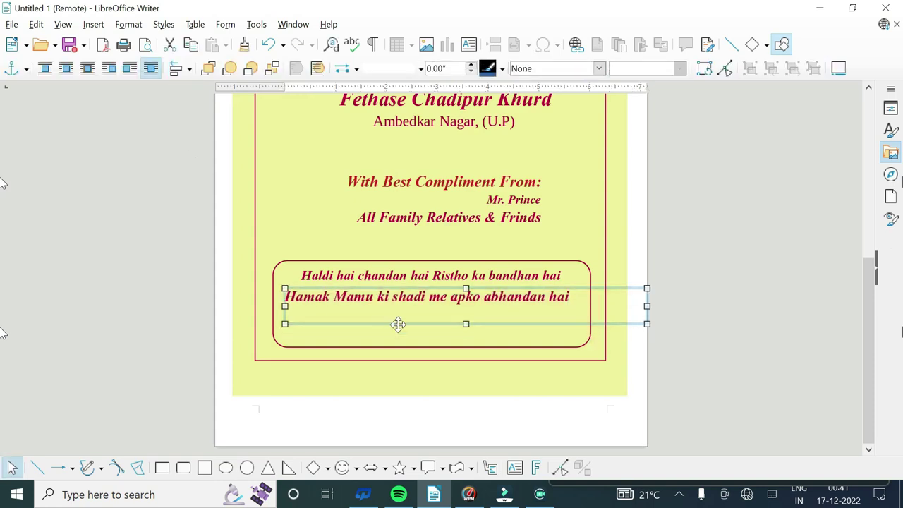
drag(397, 321, 484, 318)
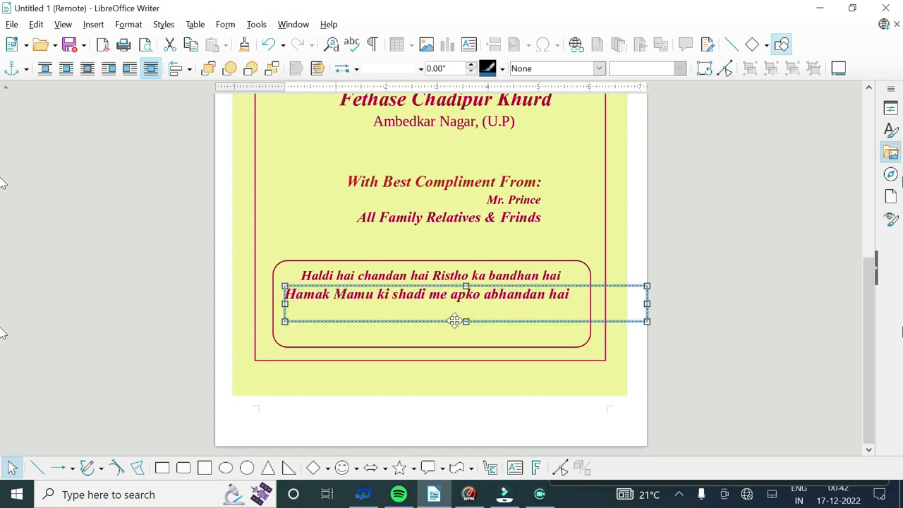
mouse_move(484, 317)
mouse_down()
mouse_move(630, 321)
mouse_move(574, 325)
mouse_up()
key(Left)
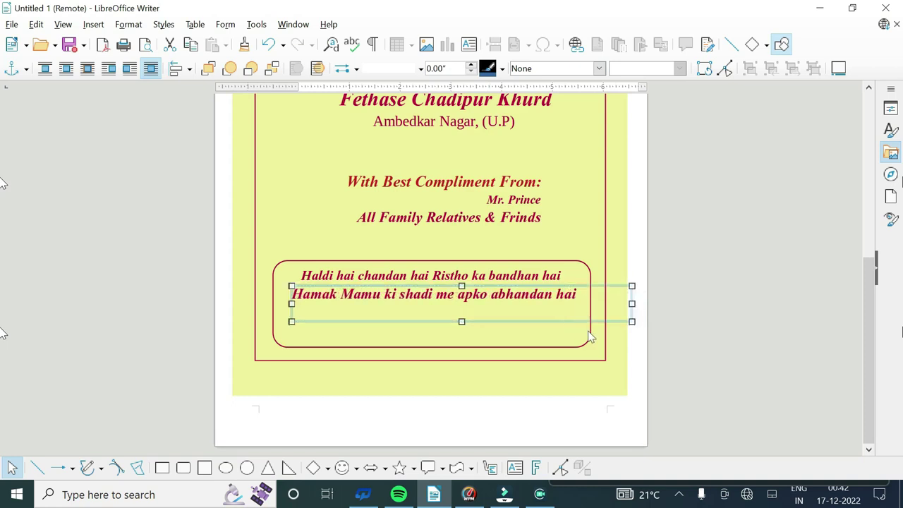
key(Left)
click(693, 308)
scroll(686, 356, up, 3)
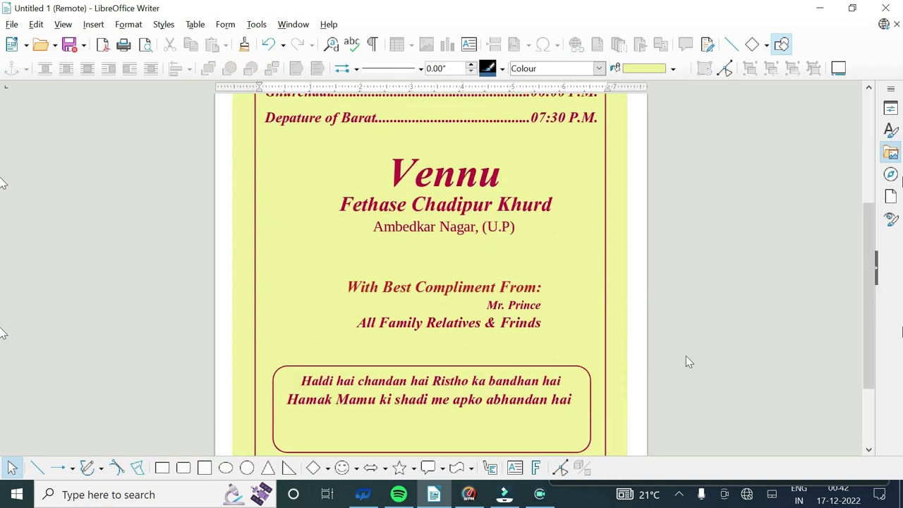
Draw a text box below the verse and type the parenthesised list of seven names
scroll(686, 356, down, 2)
click(93, 24)
click(107, 177)
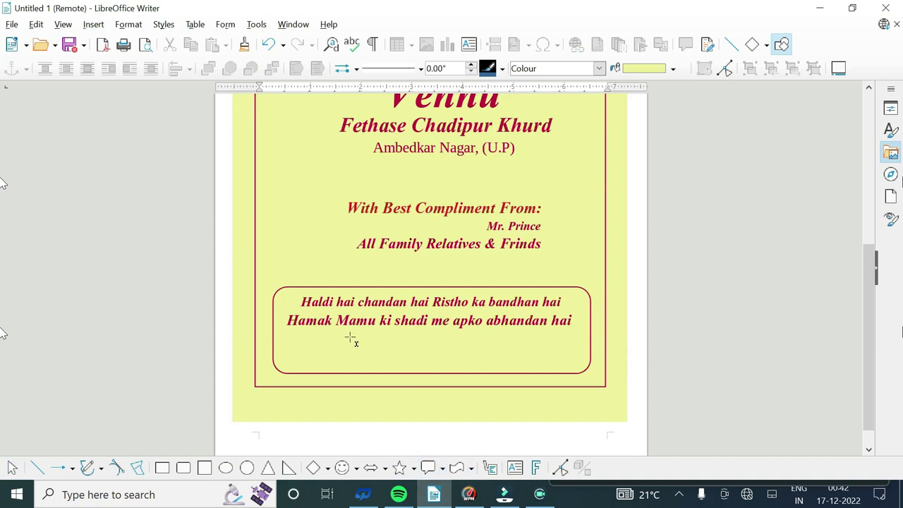
drag(351, 339, 535, 370)
text((Prince, Vinay)
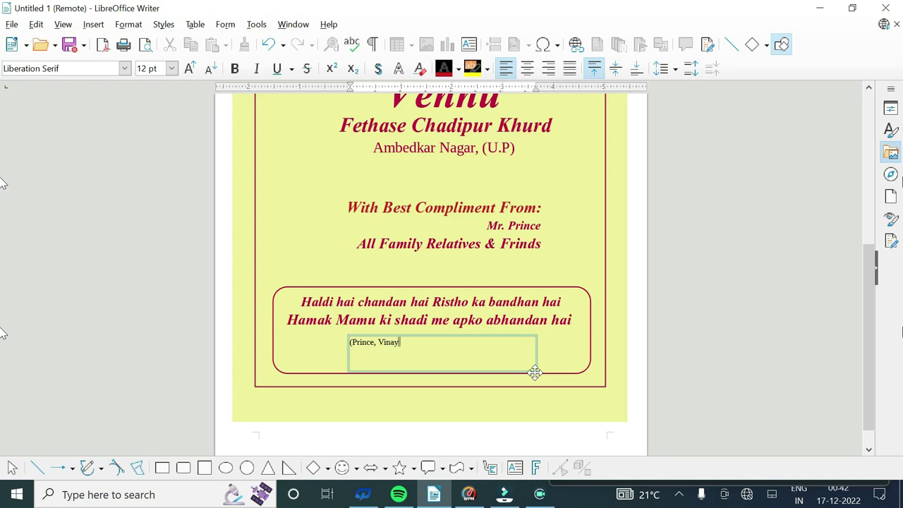
text(, )
text(Saurabh, Aditya,)
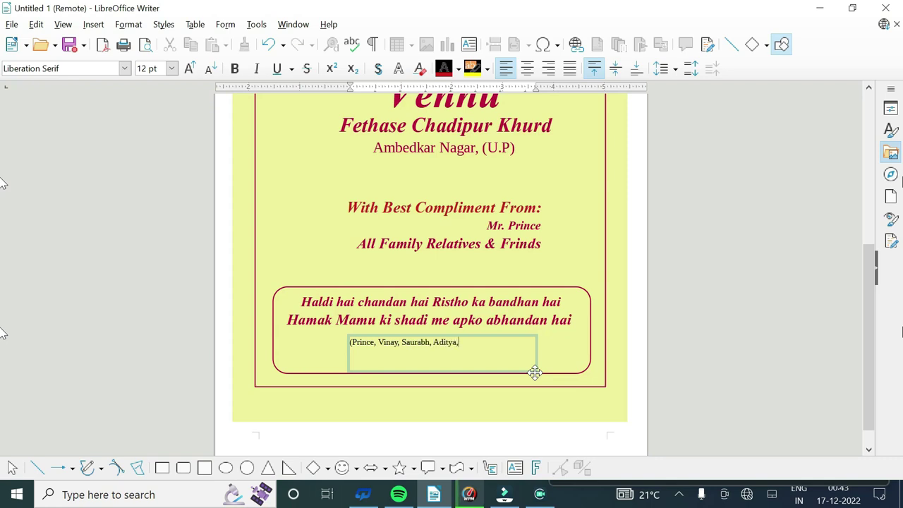
text(Shahil, V)
text(isha)
text(m)
Widen the names box to fit one line and reposition it inside the rounded box
drag(537, 369, 738, 365)
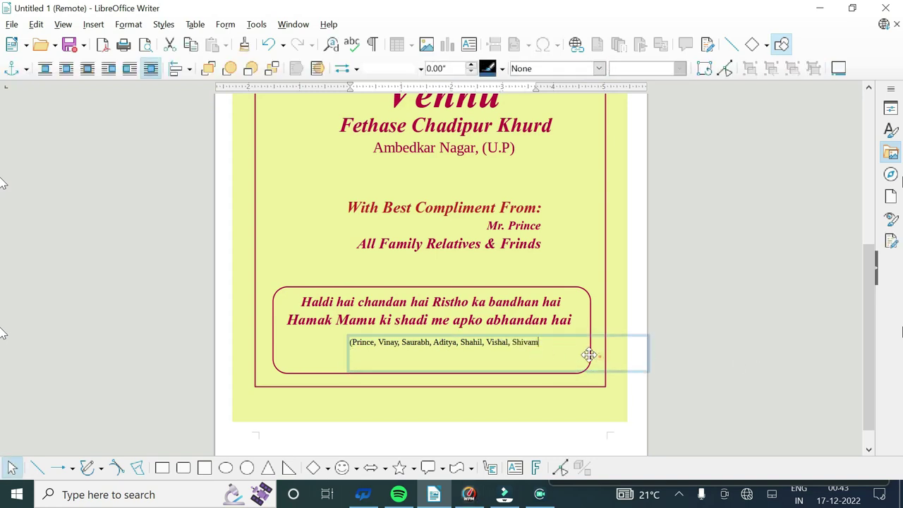
drag(544, 349, 477, 346)
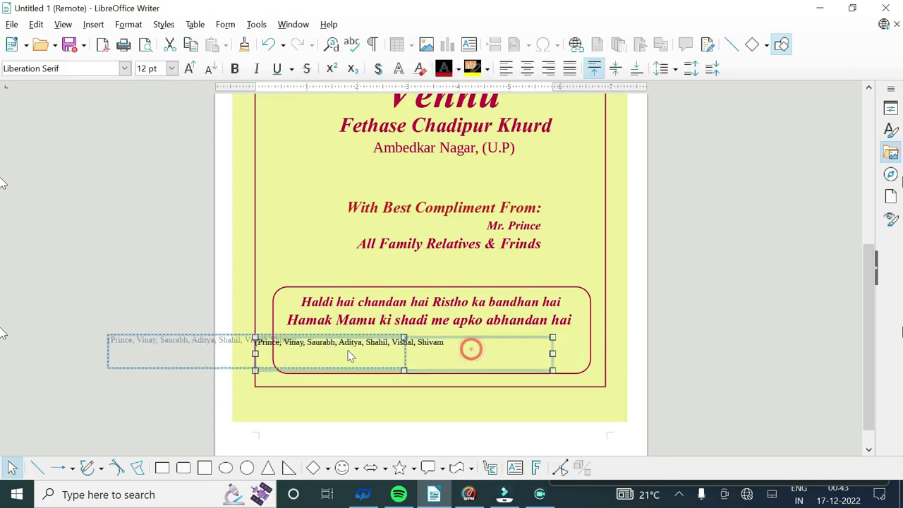
click(475, 346)
Set the names line in bold Vijaya coloured magenta like the verse
key(ctrl+a)
click(190, 68)
click(189, 69)
click(124, 69)
scroll(121, 257, down, 10)
click(61, 164)
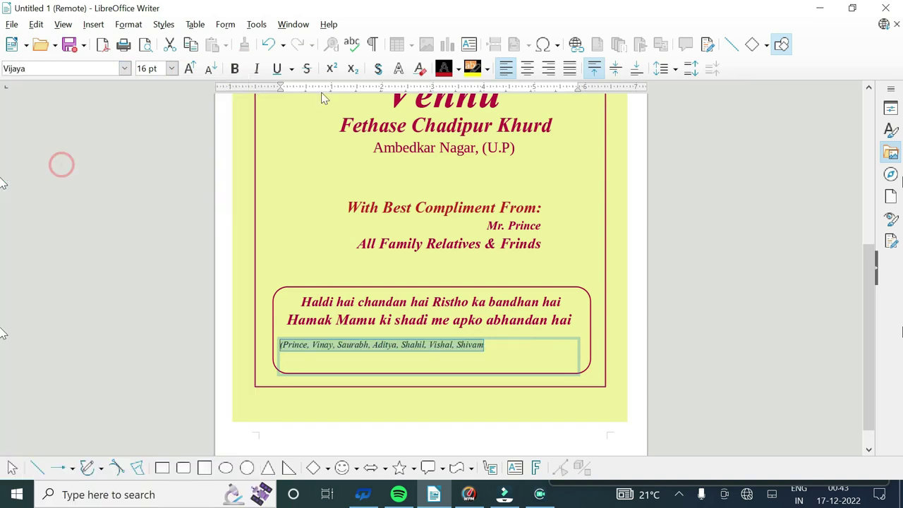
click(234, 68)
click(458, 69)
click(499, 159)
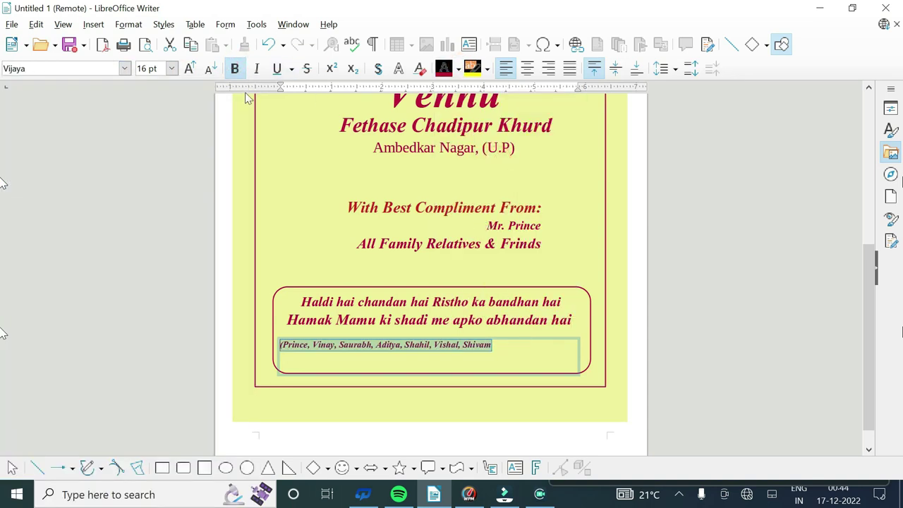
Size the names line to 21 pt and move its box up under the verse
click(189, 69)
click(189, 69)
click(206, 68)
click(207, 68)
click(206, 68)
click(206, 68)
click(194, 73)
click(194, 73)
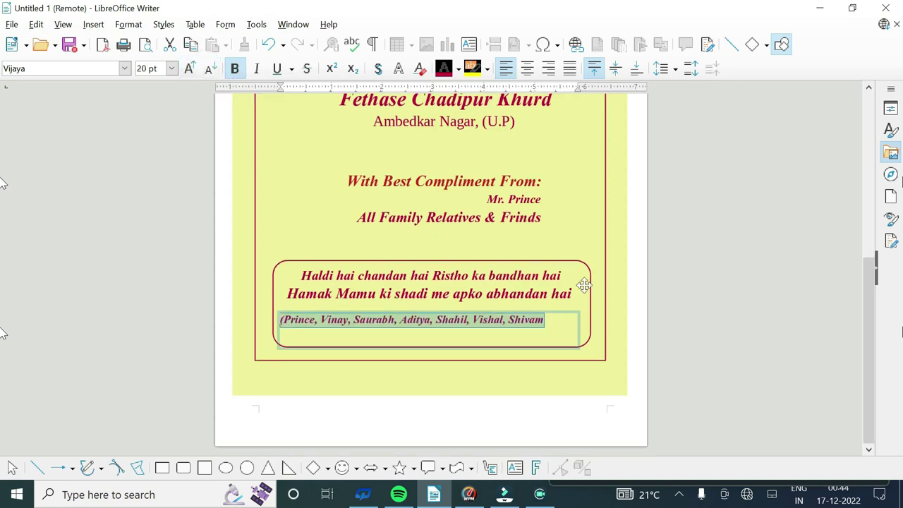
click(555, 319)
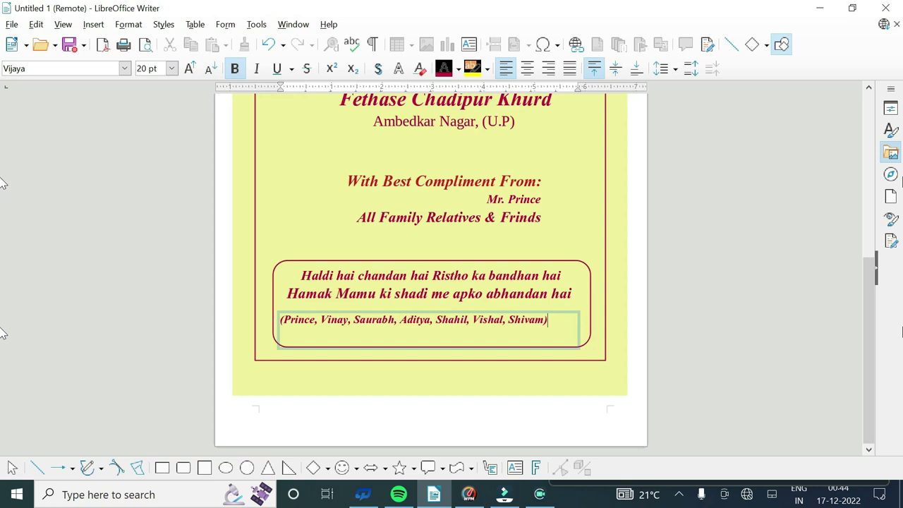
drag(552, 320, 280, 320)
click(190, 69)
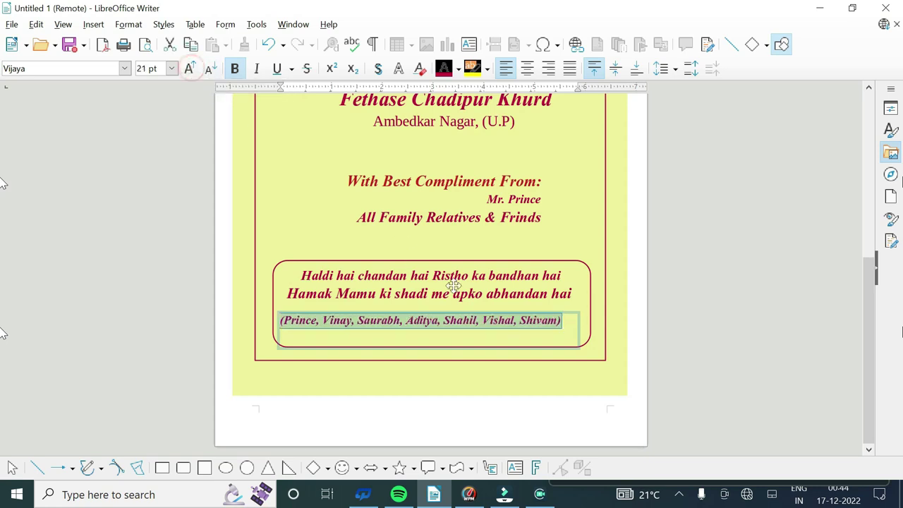
click(540, 346)
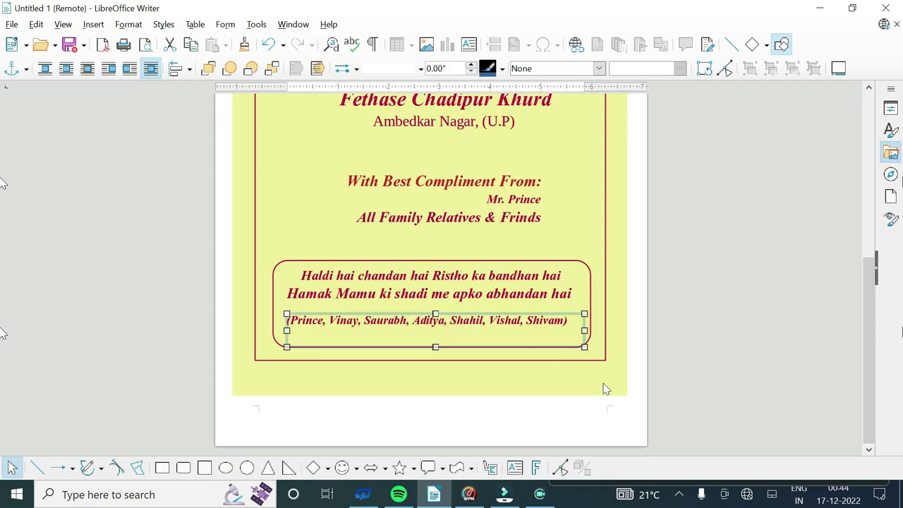
drag(521, 343, 520, 339)
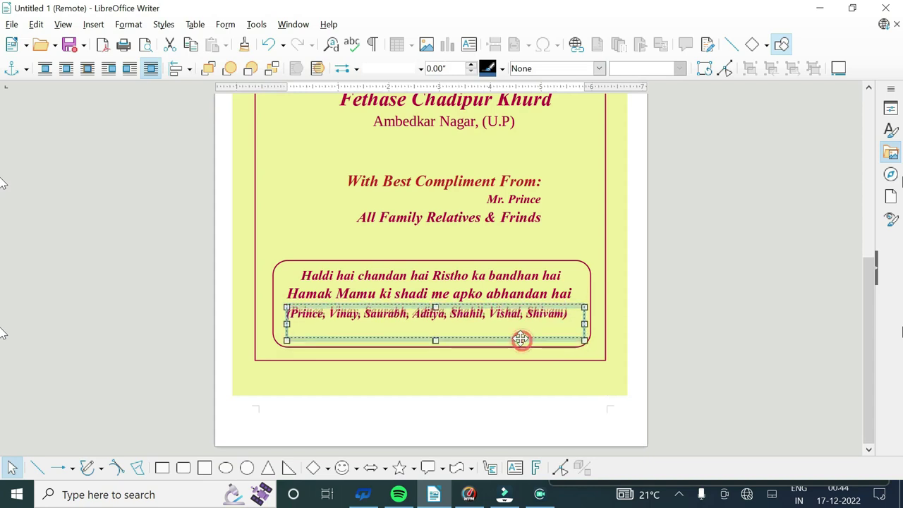
Pull up the bottoms of the rounded box, red border and yellow background beneath the names line
scroll(670, 322, up, 4)
scroll(696, 307, down, 3)
click(390, 372)
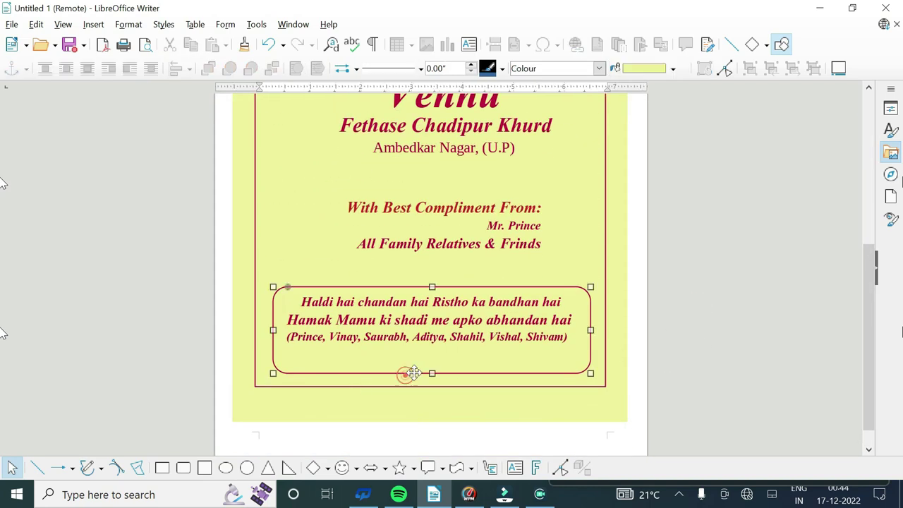
drag(431, 374, 432, 358)
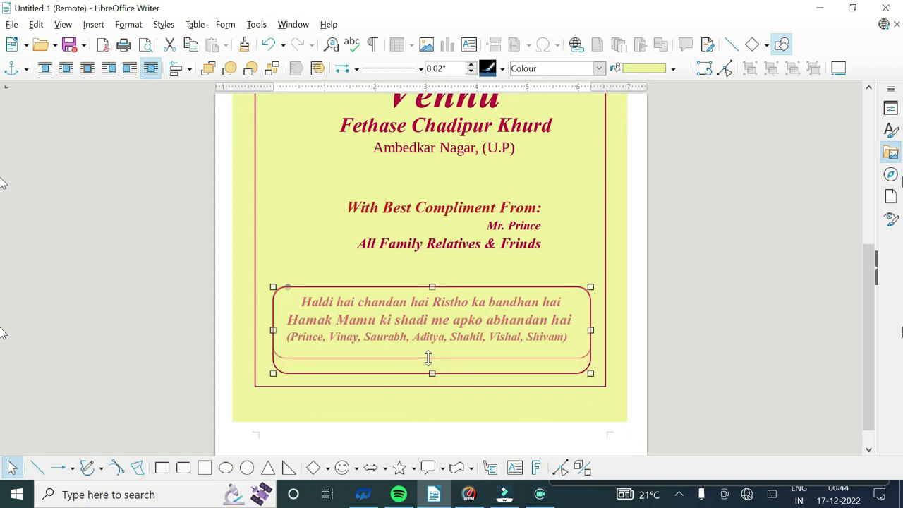
scroll(703, 339, up, 4)
scroll(701, 333, down, 5)
click(461, 360)
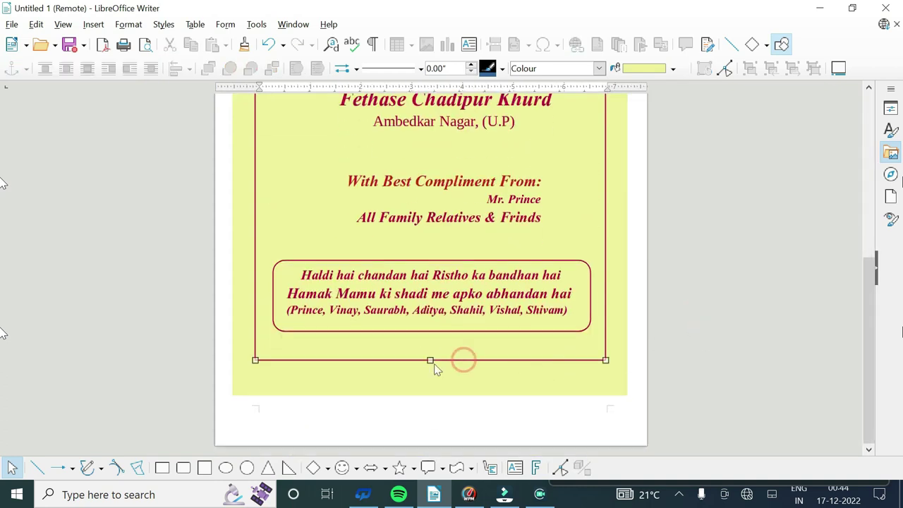
drag(431, 360, 428, 351)
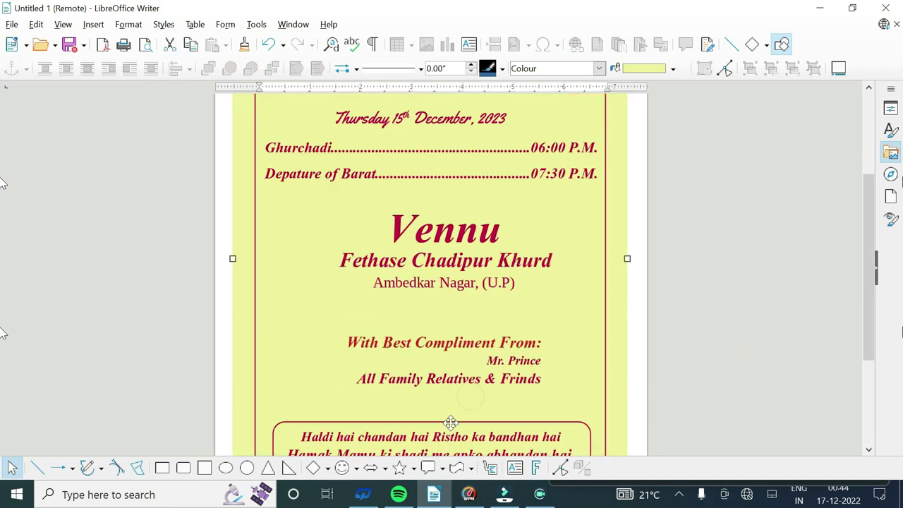
click(436, 410)
drag(430, 398, 430, 381)
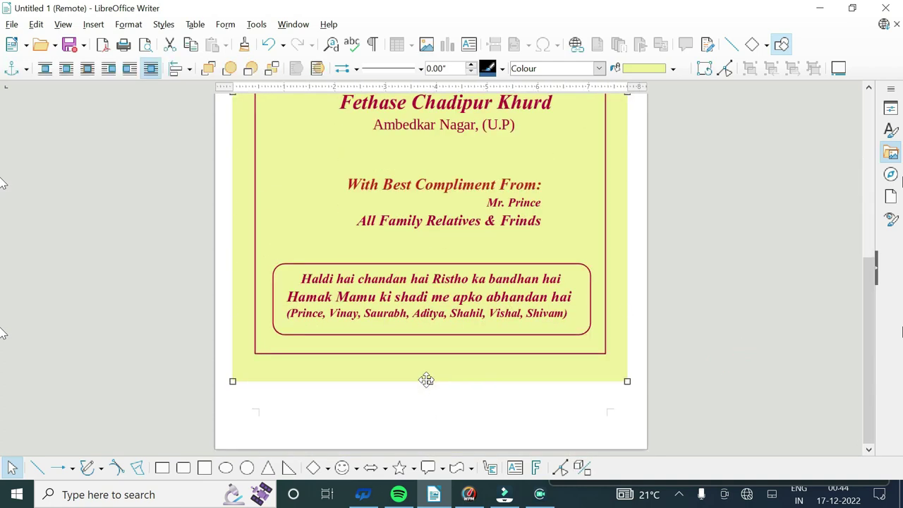
scroll(776, 339, up, 3)
scroll(730, 359, up, 2)
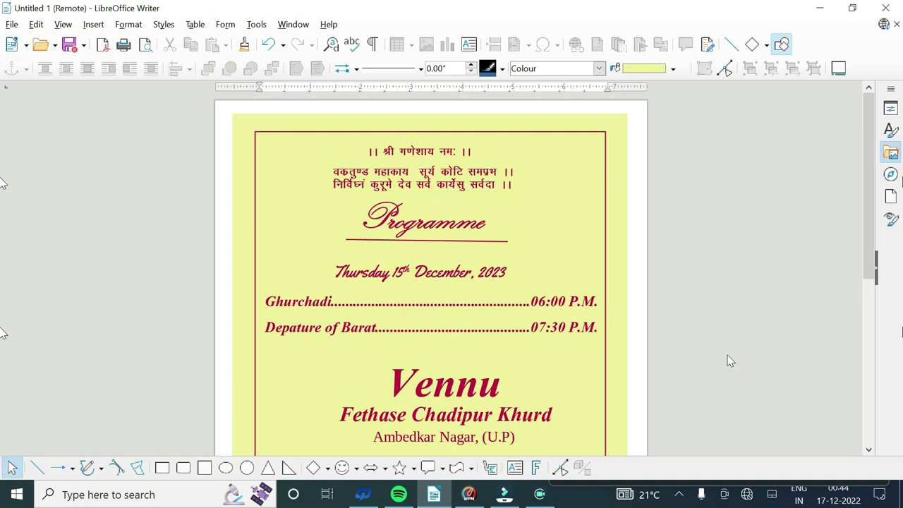